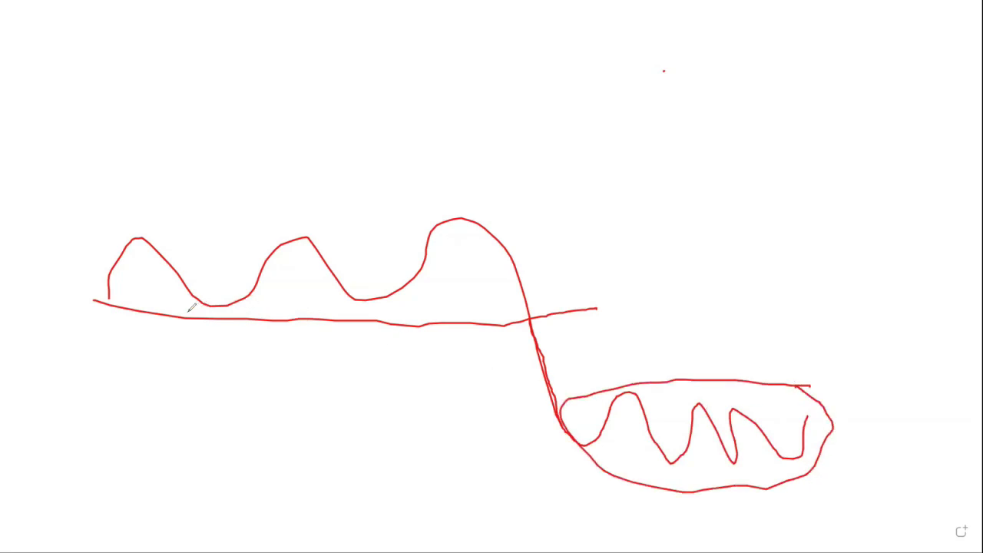
mouse_move(467, 203)
left_mouse_down()
mouse_move(92, 202)
mouse_move(189, 311)
left_mouse_up()
mouse_move(284, 314)
left_mouse_down()
mouse_move(549, 330)
mouse_move(460, 195)
mouse_move(410, 207)
left_mouse_up()
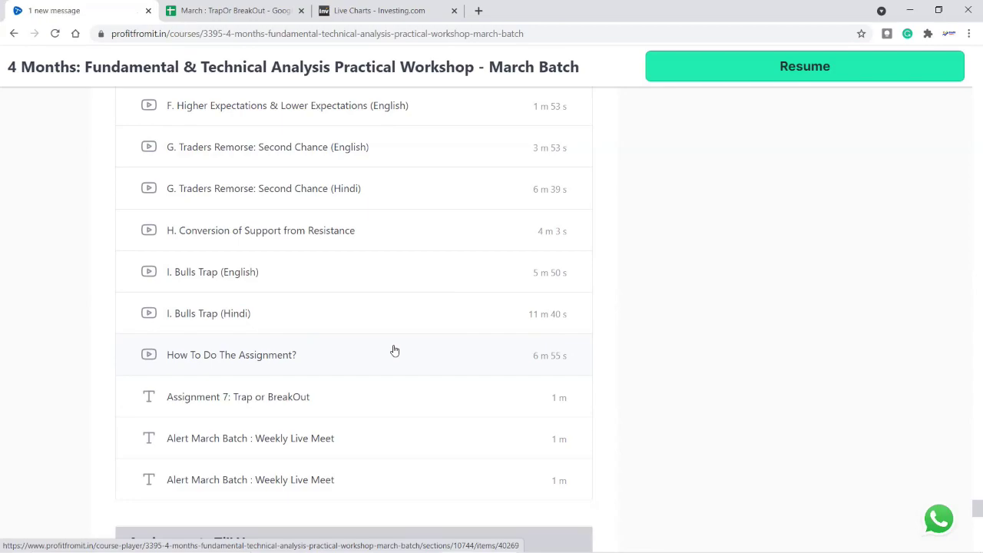
Step: Switch to the March : TrapOr BreakOut spreadsheet and review the Charts sheet's industry list down to its last row
left_click(235, 7)
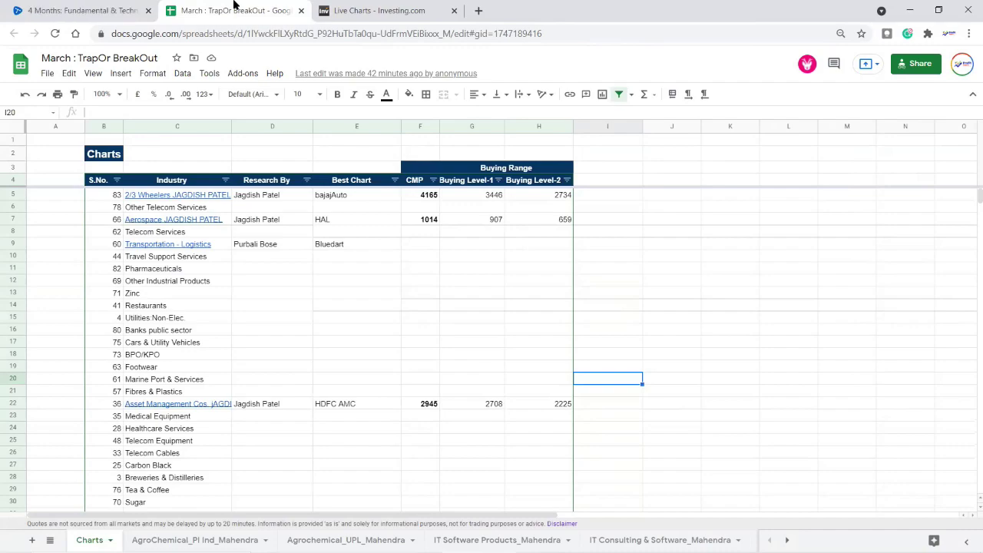
scroll(436, 225, "down", 1)
scroll(573, 272, "down", 12)
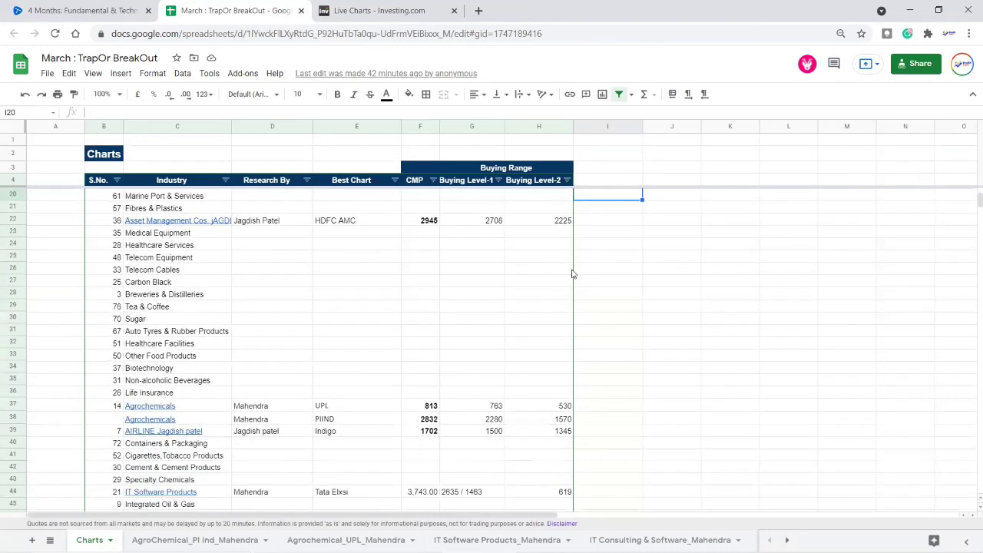
scroll(540, 284, "down", 6)
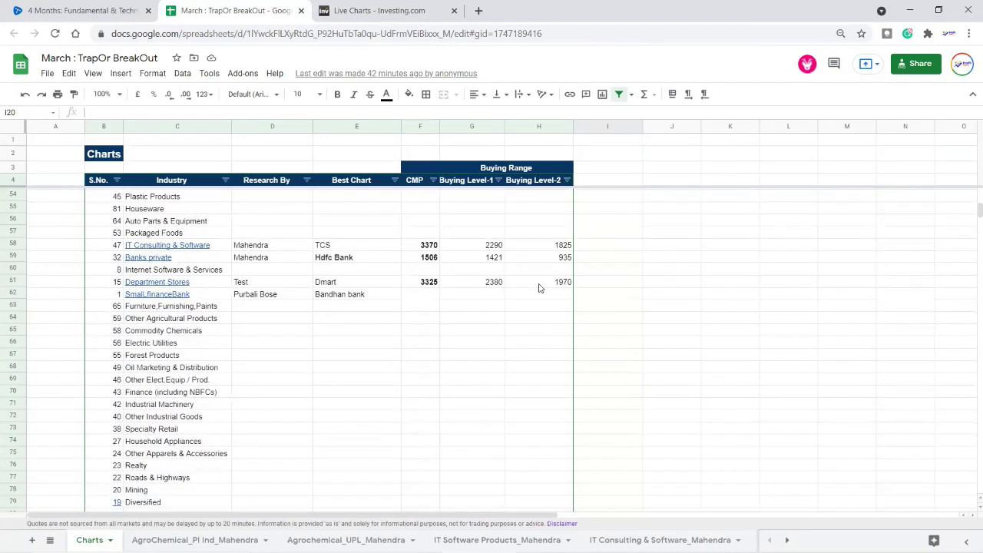
scroll(347, 294, "up", 1)
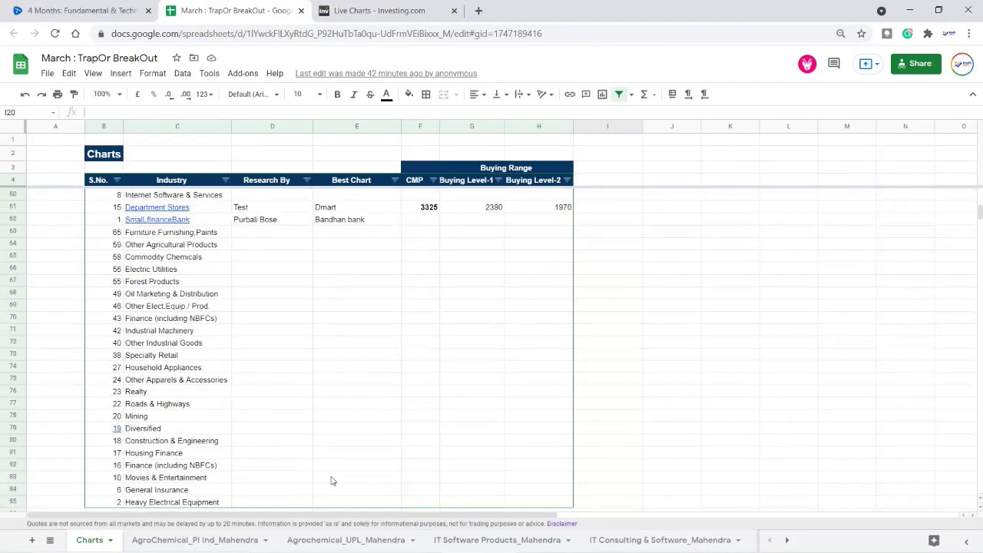
scroll(527, 461, "down", 1)
Step: Highlight the empty cells from Research By to Buying Level-2 in rows 63 to 84 and check the rest of the list for gaps
left_click_drag(538, 464, 261, 441)
left_click_drag(255, 388, 279, 248)
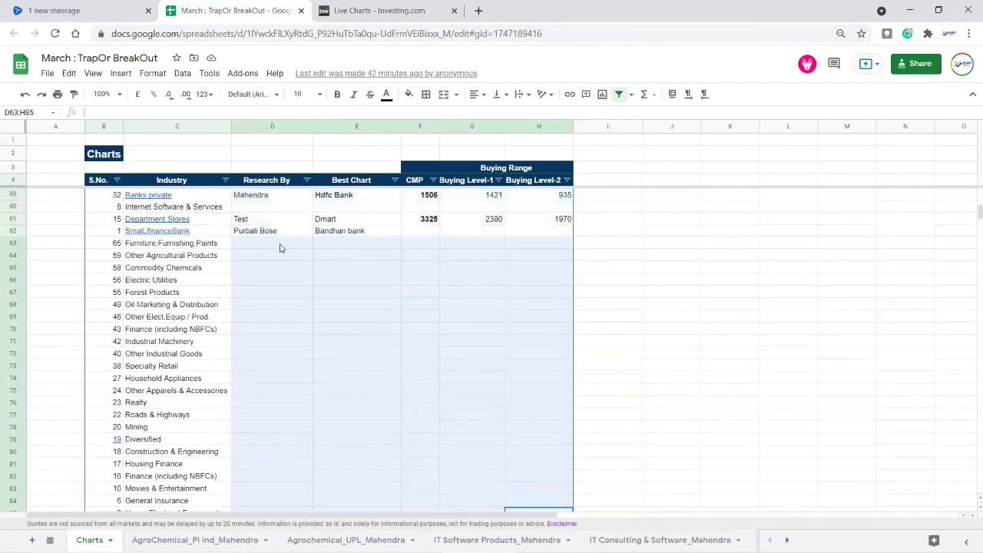
left_click(449, 290)
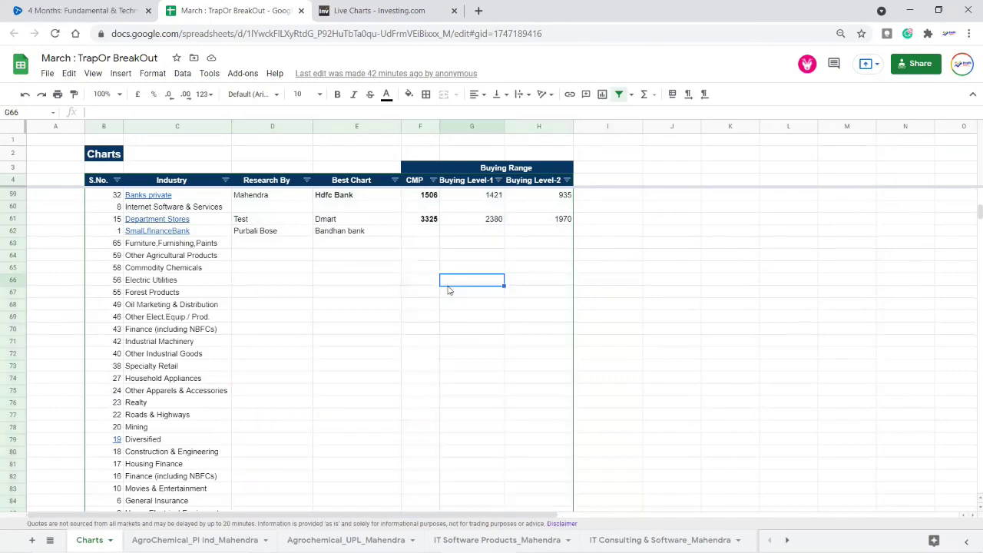
left_click_drag(254, 244, 565, 428)
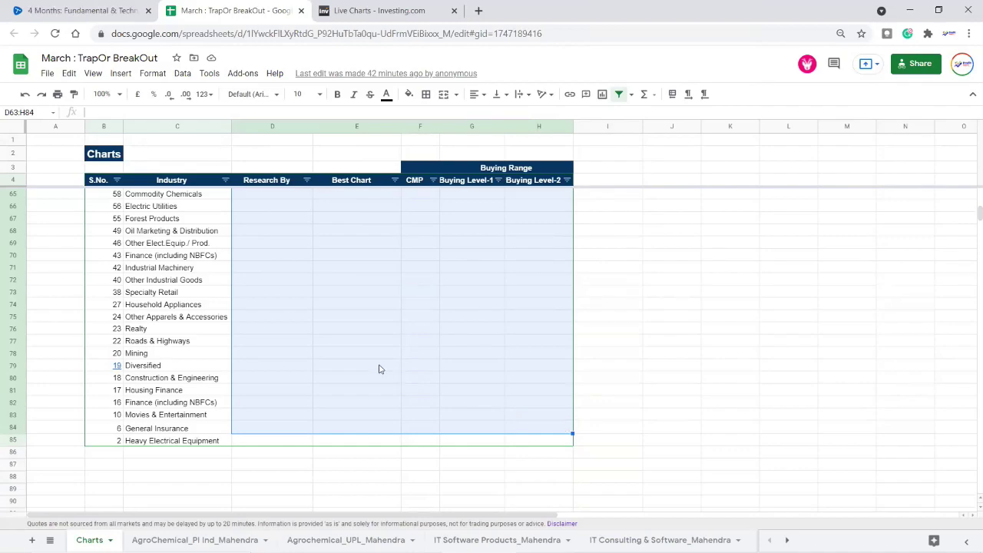
scroll(379, 370, "up", 5)
scroll(378, 370, "up", 14)
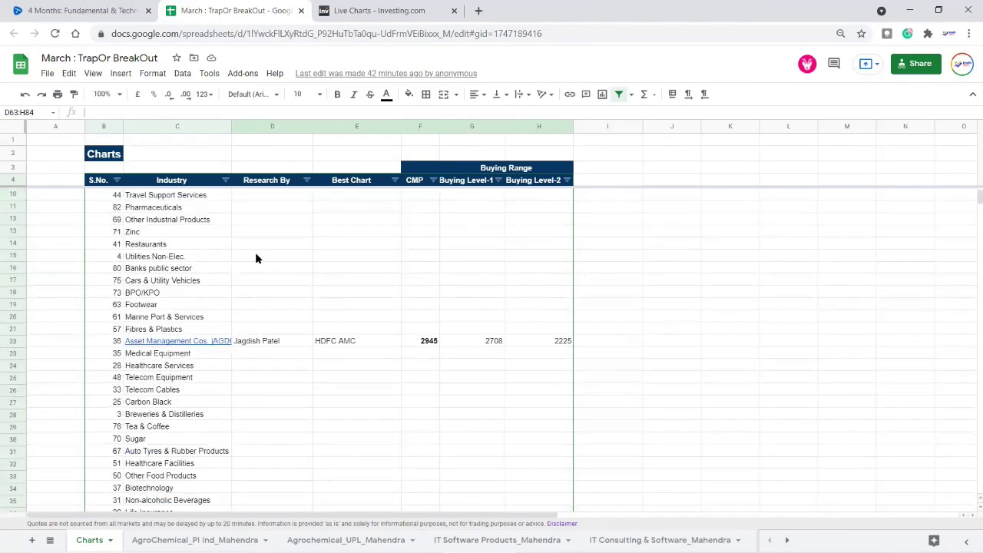
scroll(572, 369, "down", 7)
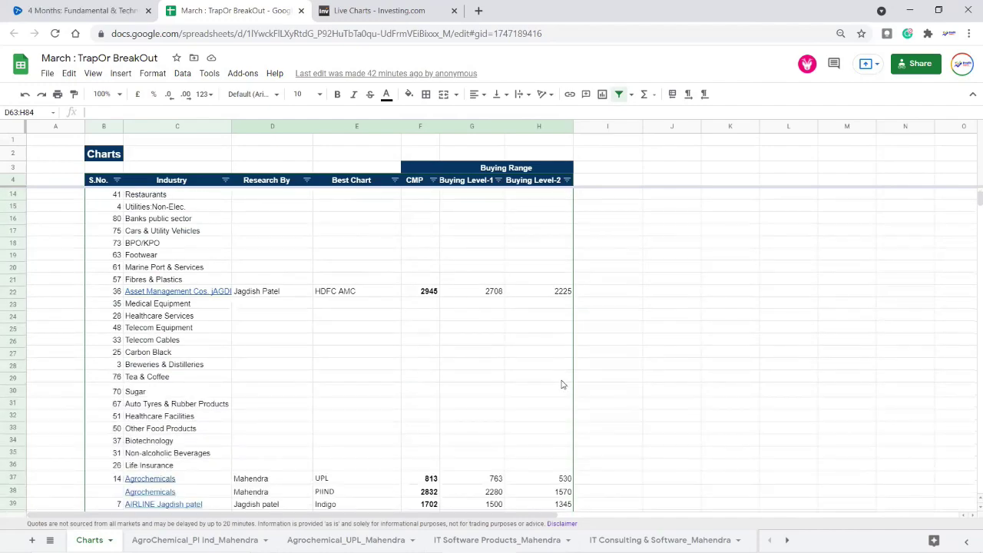
scroll(559, 399, "down", 3)
scroll(550, 405, "down", 4)
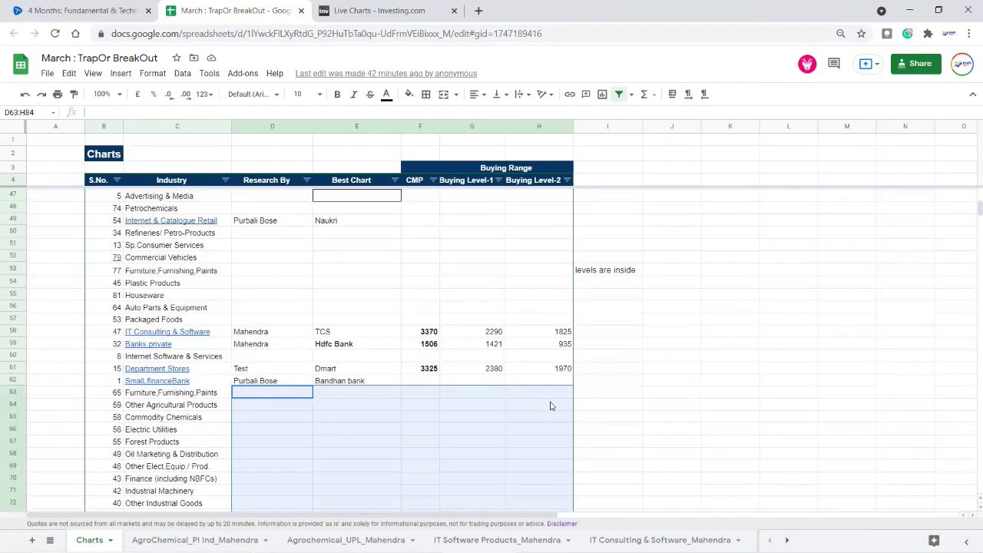
left_click(561, 406)
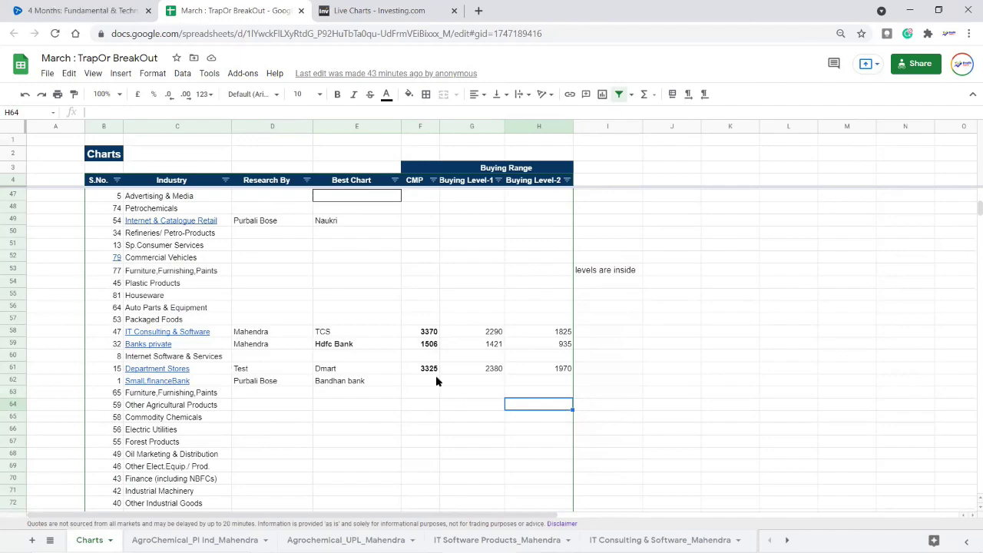
Step: Examine the filled-in rows of the Charts sheet, starting with the bajajAuto CMP and its buying levels
scroll(419, 365, "up", 10)
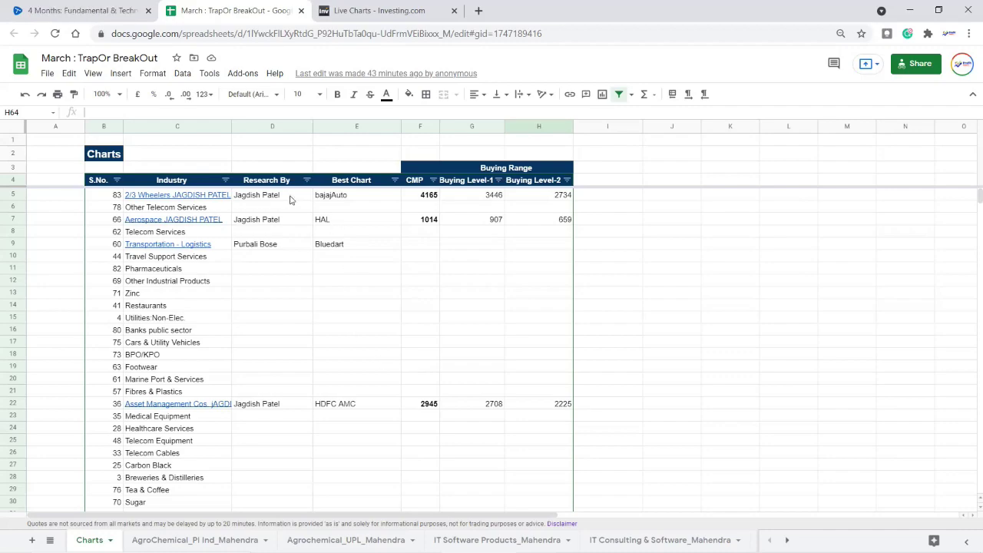
left_click(423, 199)
scroll(459, 307, "down", 3)
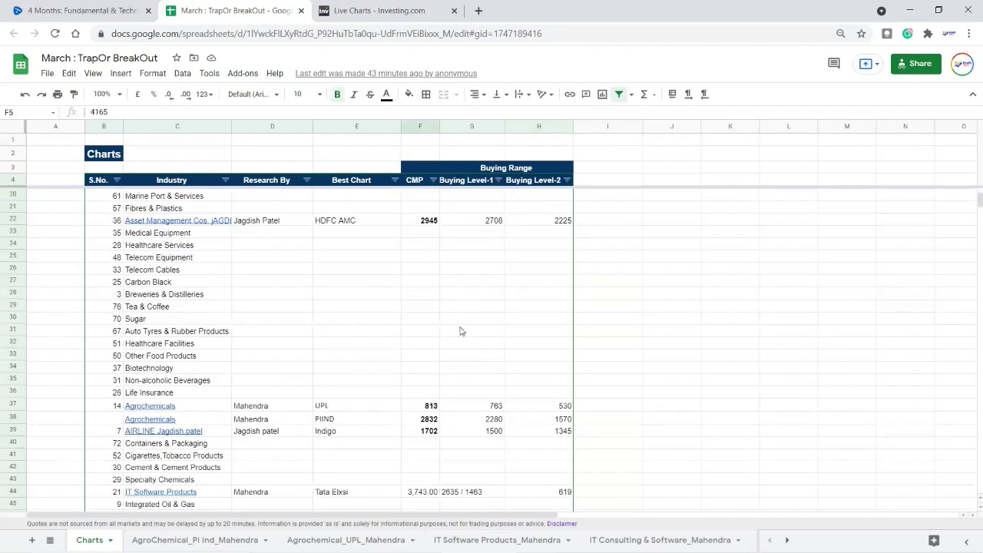
scroll(461, 331, "down", 4)
scroll(461, 331, "up", 7)
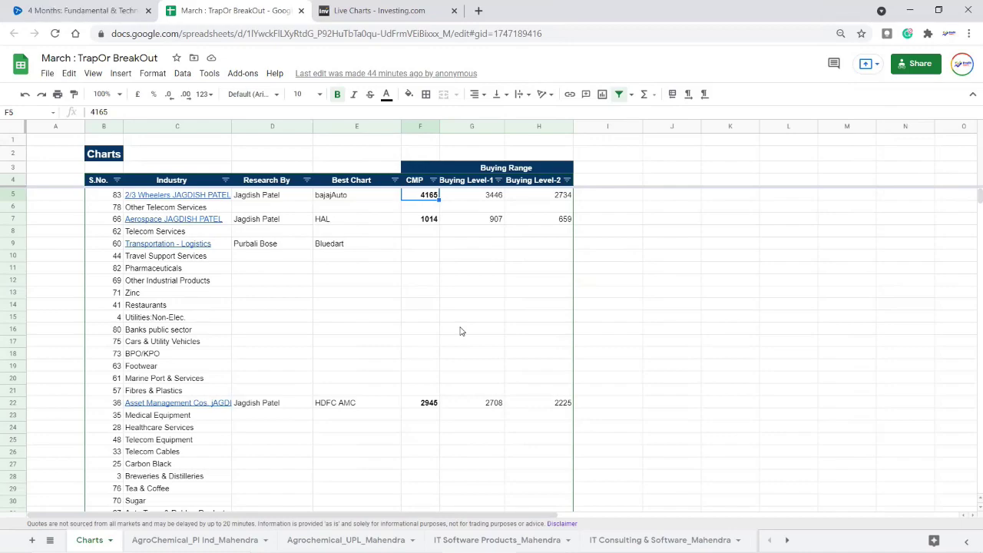
scroll(416, 326, "down", 2)
scroll(415, 326, "up", 2)
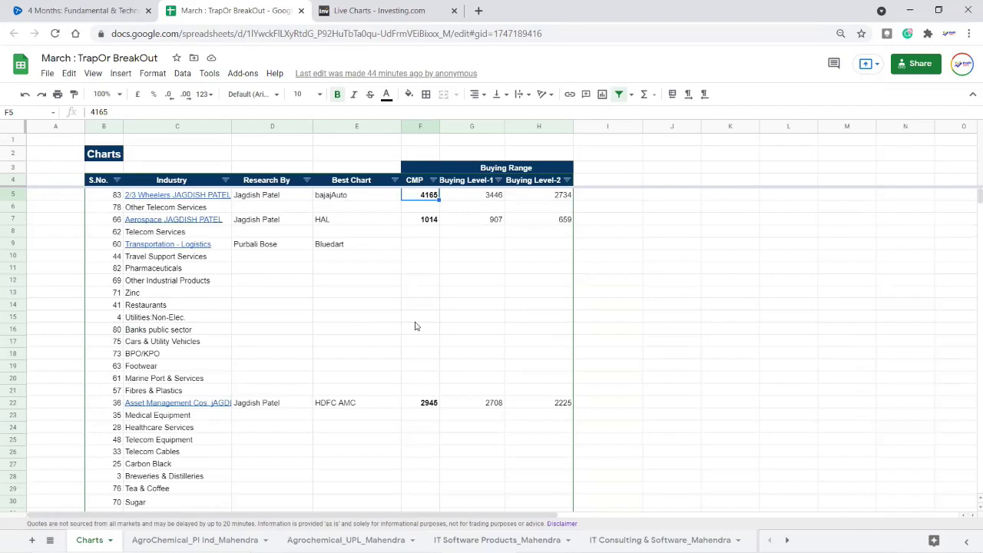
Step: Select the Other Telecom Services industry in the Charts sheet
left_click(679, 280)
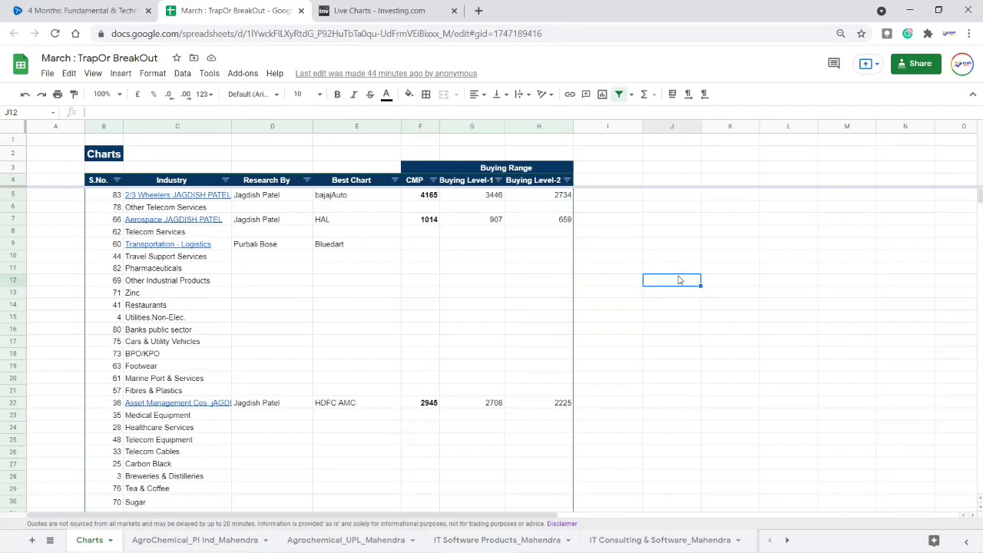
left_click(387, 297)
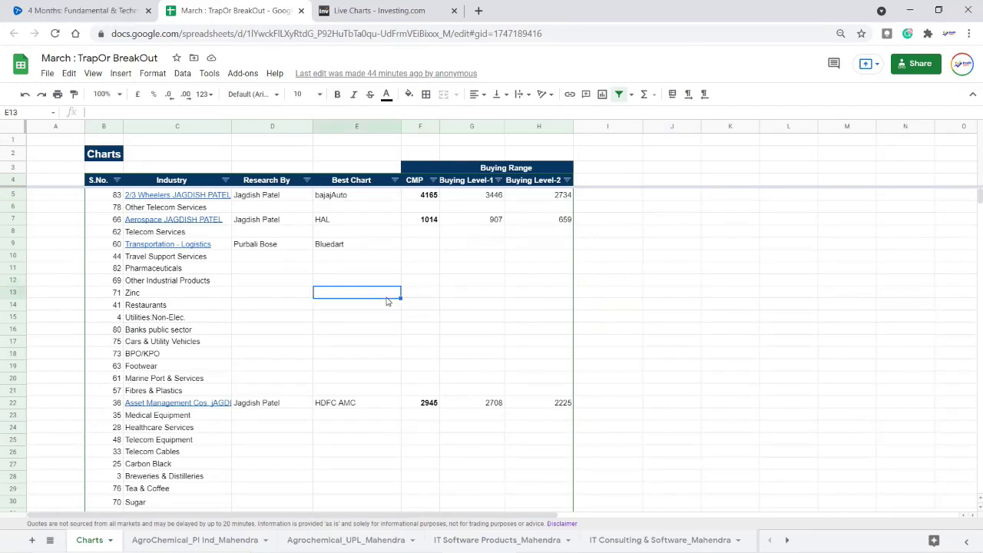
left_click(195, 211)
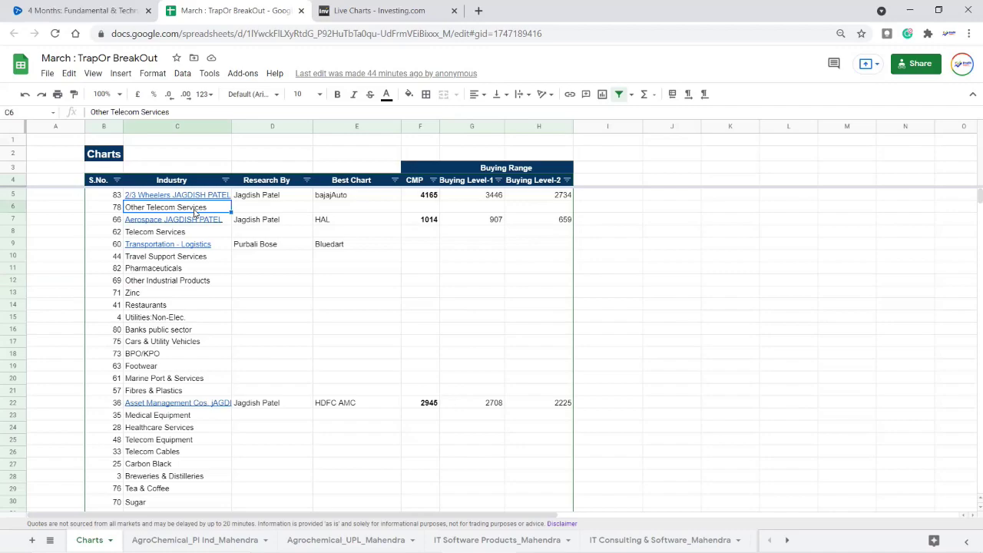
Step: Switch to the Investing.com live chart, enlarge it to full screen and load Sterlite Technologies (NSE) at the monthly interval
left_click(419, 9)
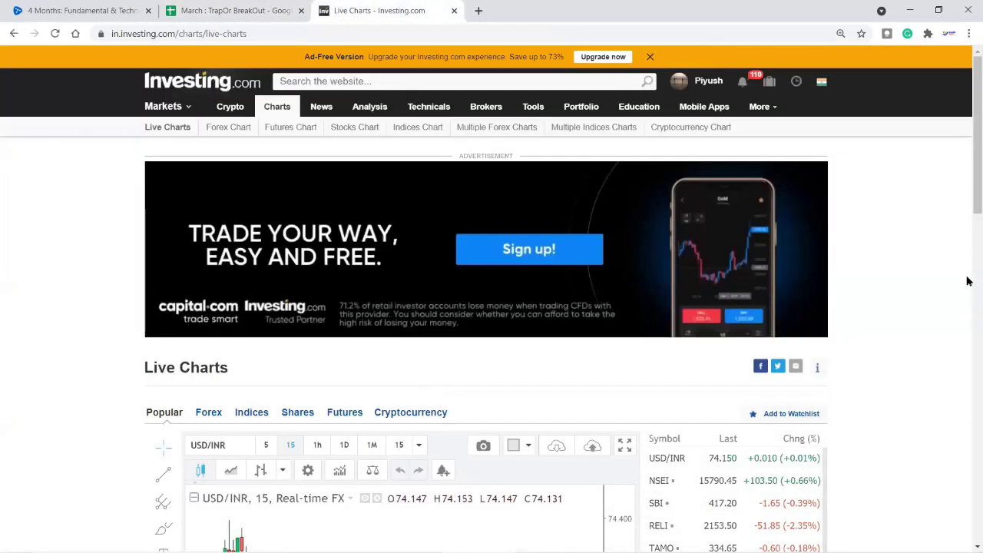
scroll(768, 308, "down", 3)
left_click(619, 255)
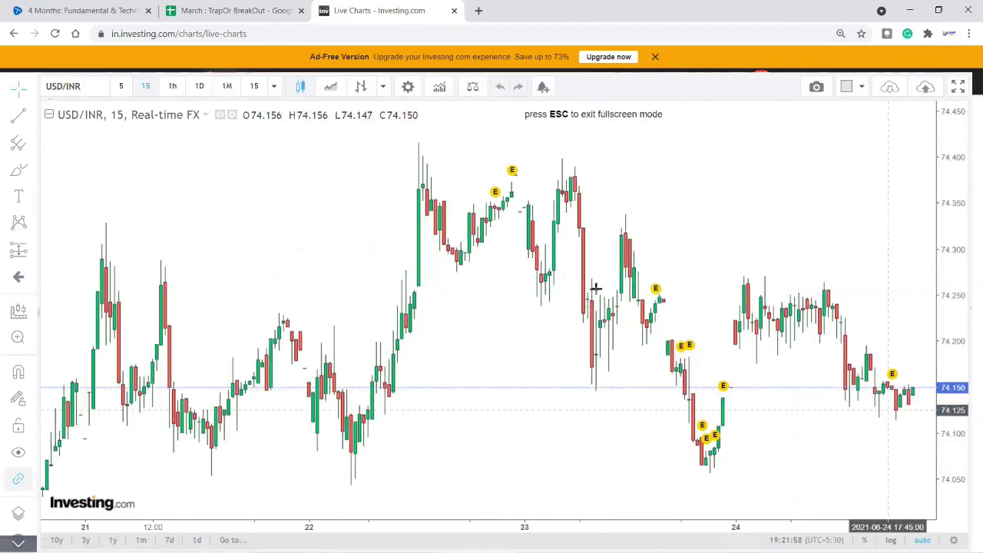
type("STERLITE")
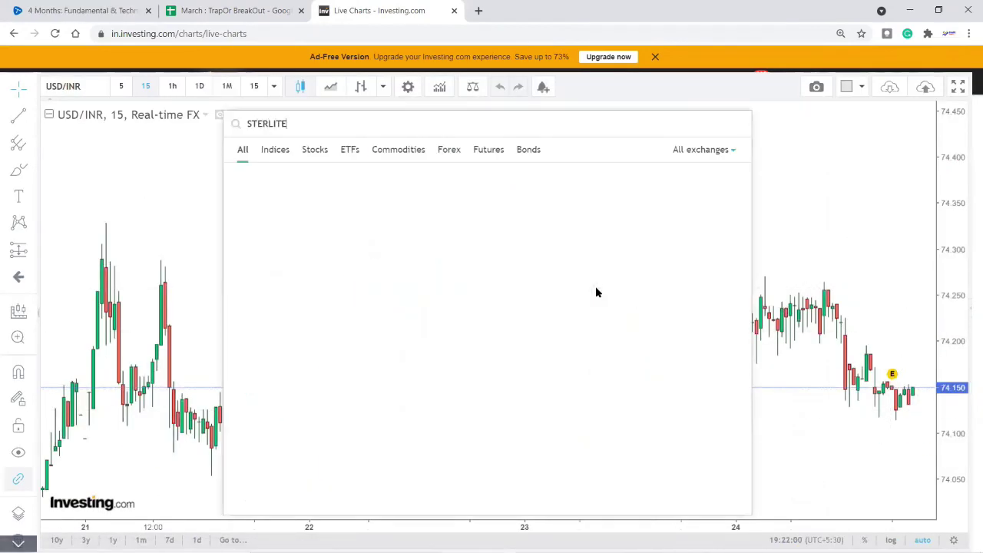
type(" TECH")
left_click(358, 179)
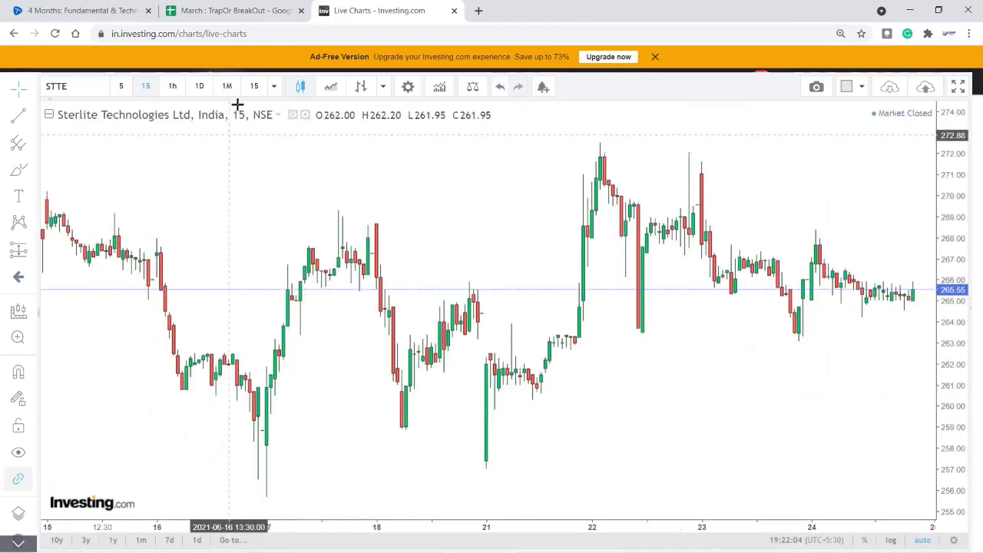
left_click(229, 88)
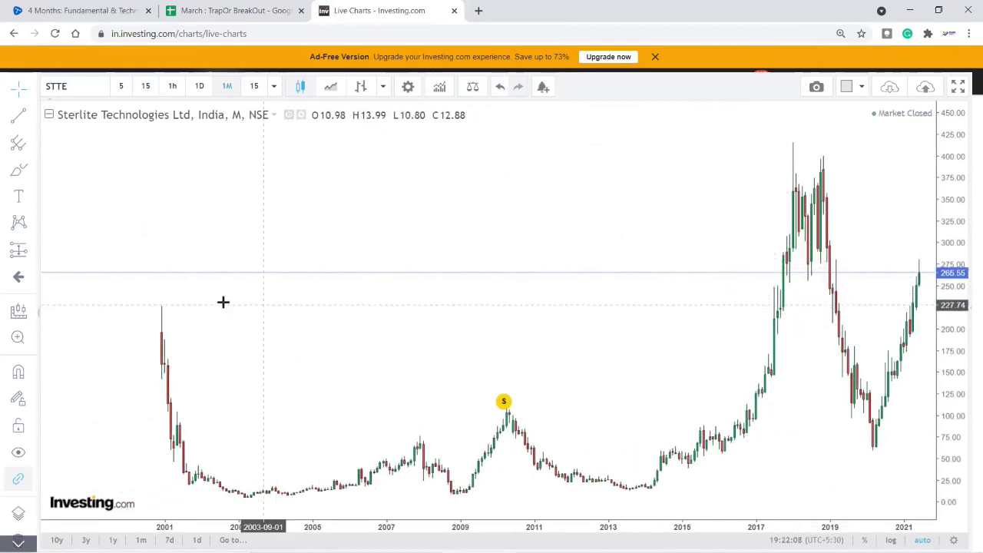
Step: Draw a horizontal line at the December 2000 high, at about 225, and make the line thicker
left_click(162, 312)
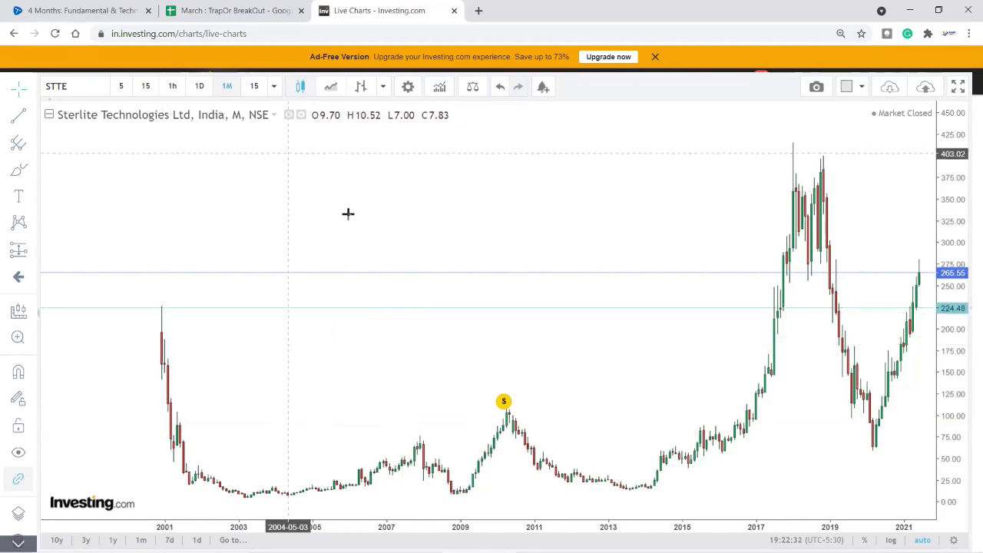
left_click(398, 310)
left_click(393, 97)
left_click(472, 131)
Step: Examine how the monthly Sterlite Technologies candles from 2017 to 2021 behave around the horizontal line from the first peak
scroll(798, 386, "up", 1)
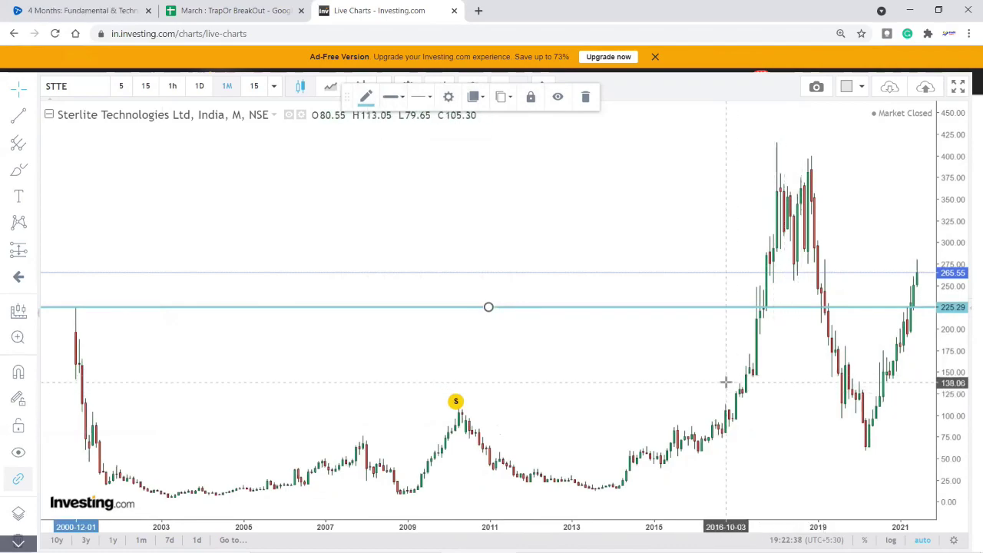
scroll(726, 382, "down", 1)
left_click_drag(498, 308, 497, 311)
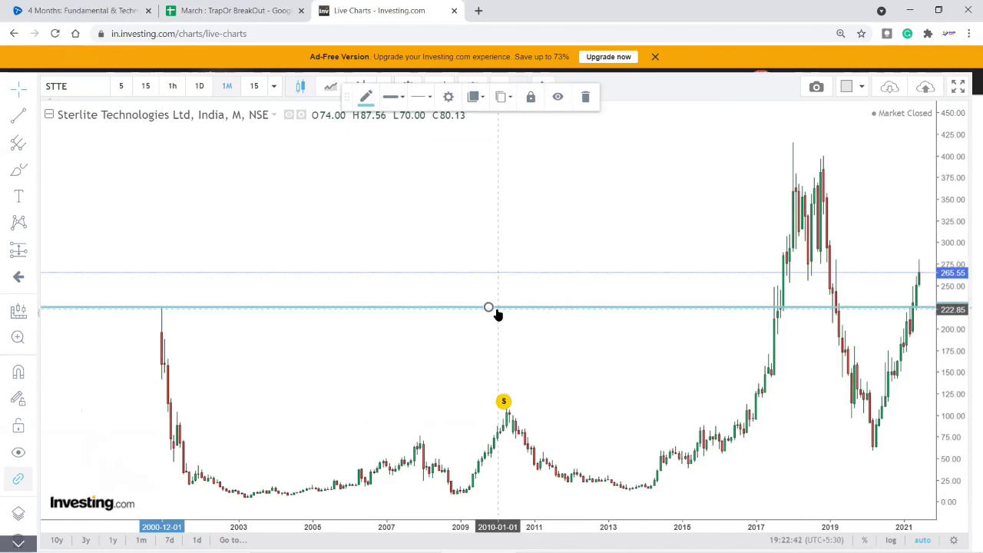
scroll(633, 352, "up", 1)
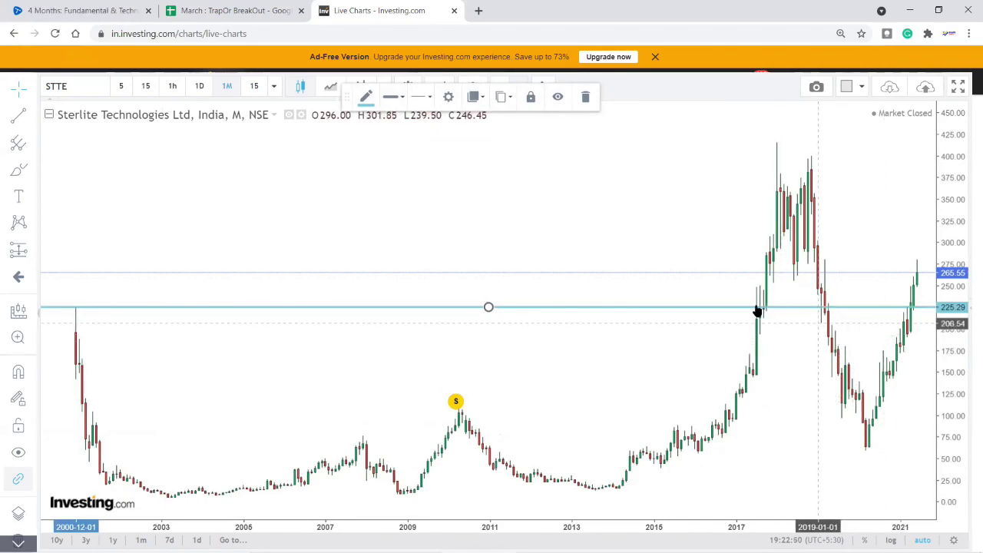
left_click_drag(763, 315, 768, 314)
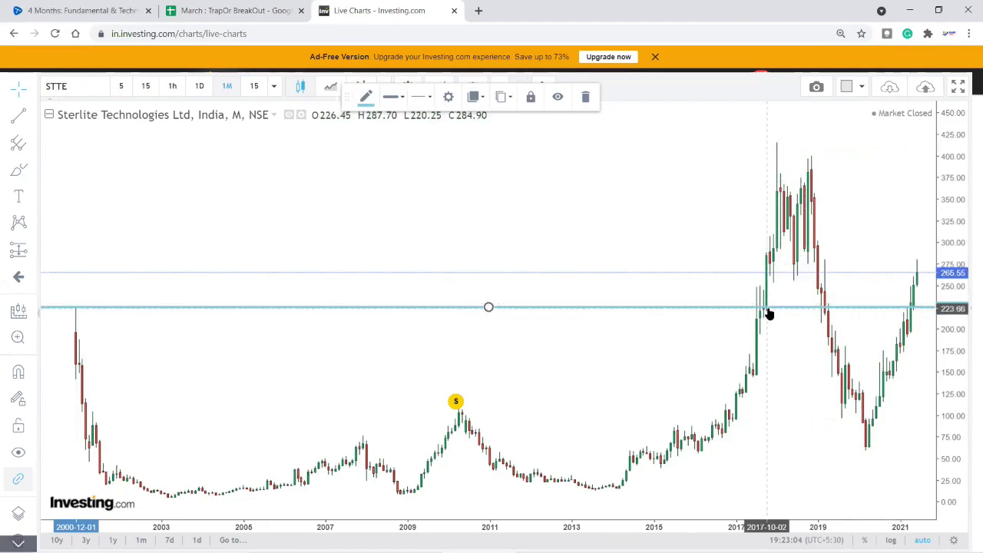
left_click(790, 143)
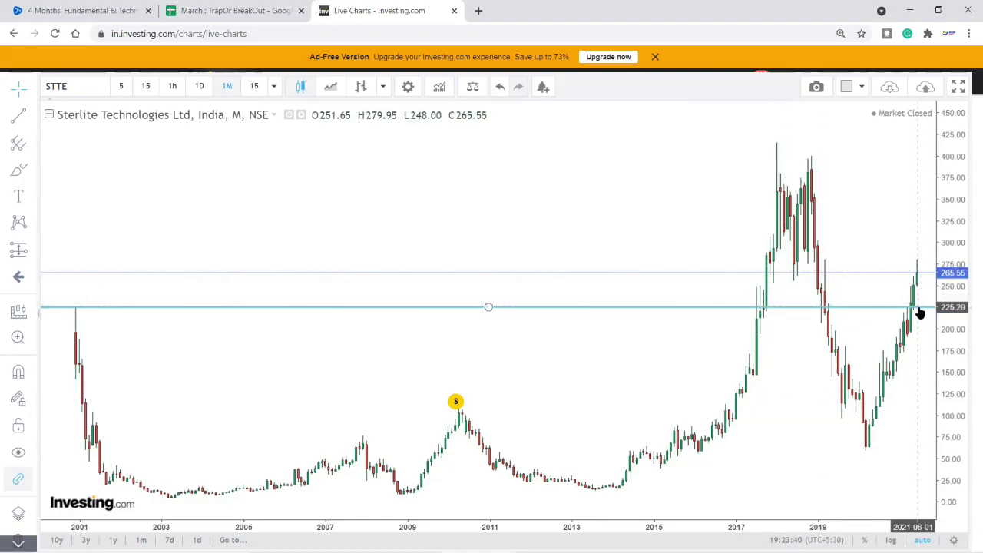
scroll(920, 312, "down", 1)
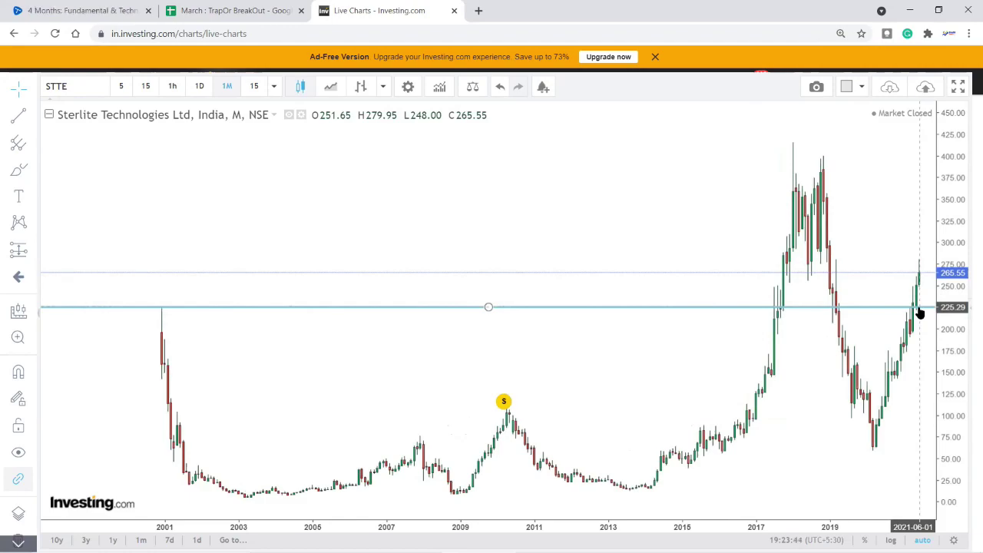
left_click(444, 308)
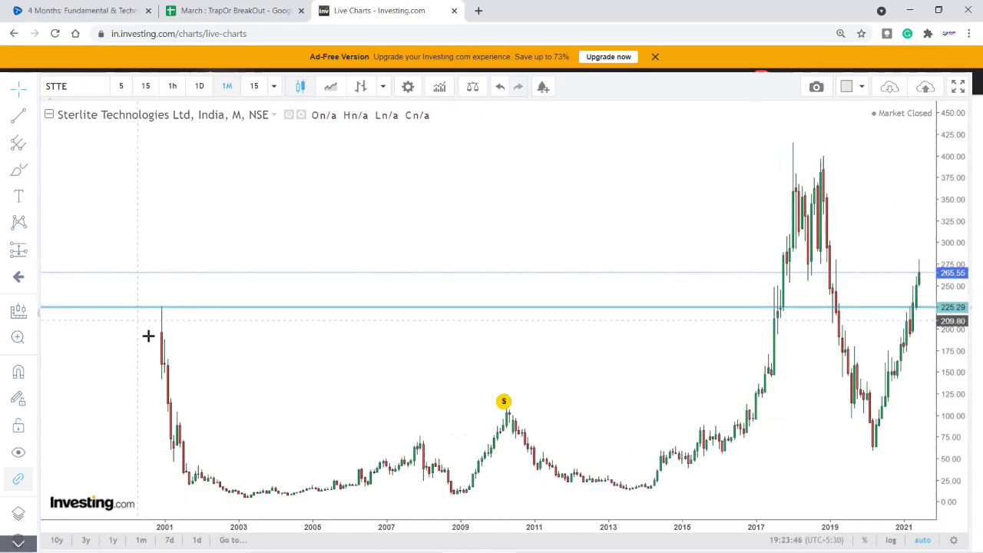
left_click_drag(160, 313, 162, 308)
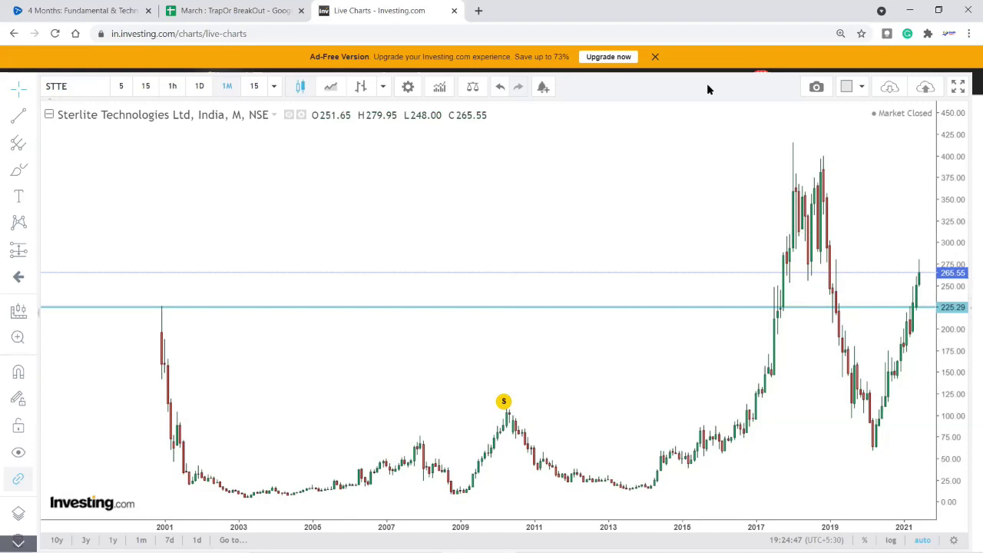
Step: Load the monthly chart of HFCL Ltd from the NSE
type("HFCL")
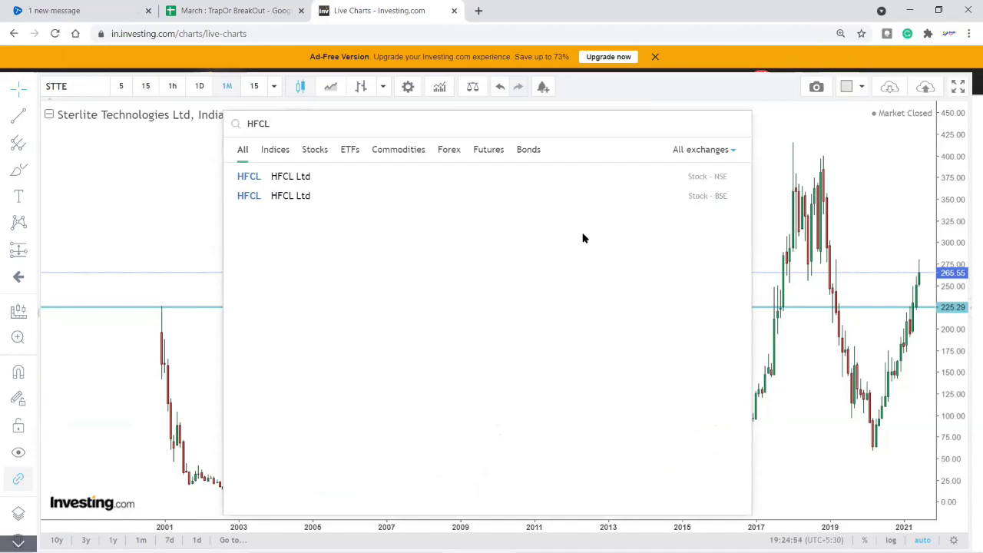
left_click(403, 178)
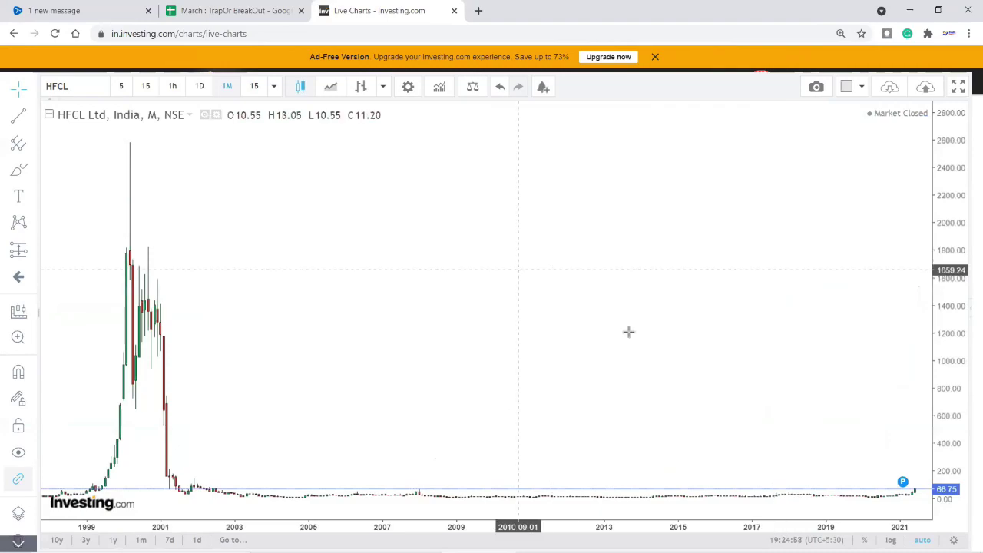
Step: Examine HFCL's monthly price history, from the 2000 peak through the 2007–2008 spike to the 2021 candles
scroll(609, 341, "down", 2)
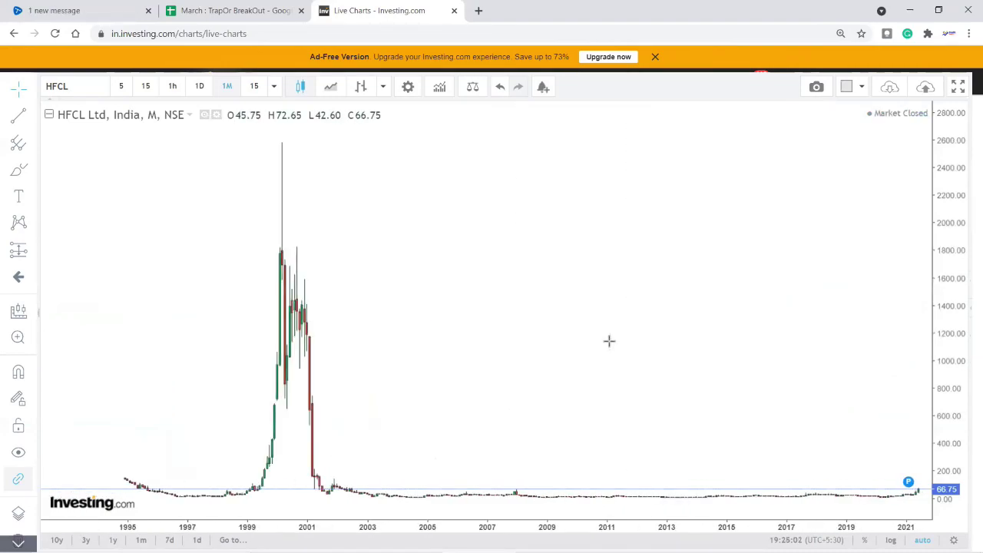
scroll(609, 341, "up", 1)
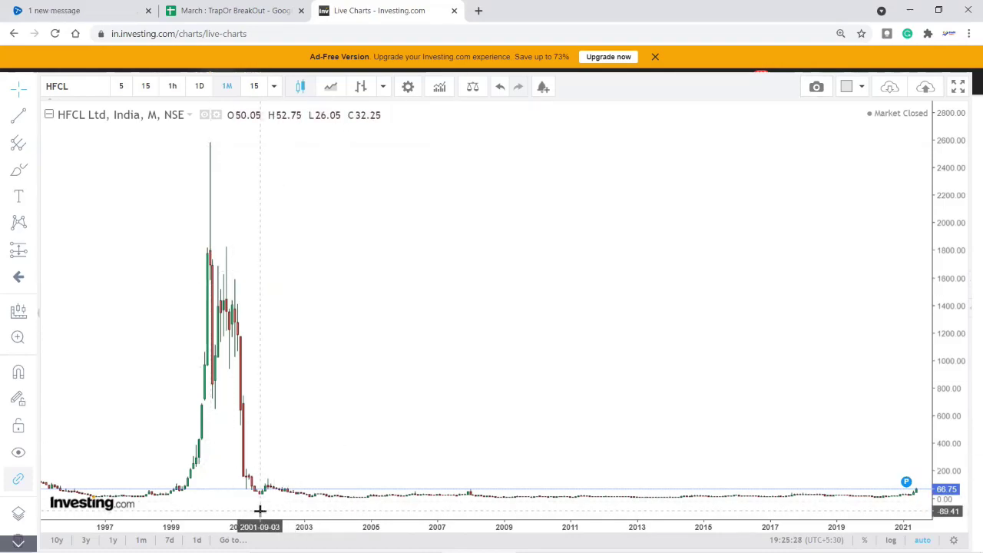
scroll(255, 496, "down", 1)
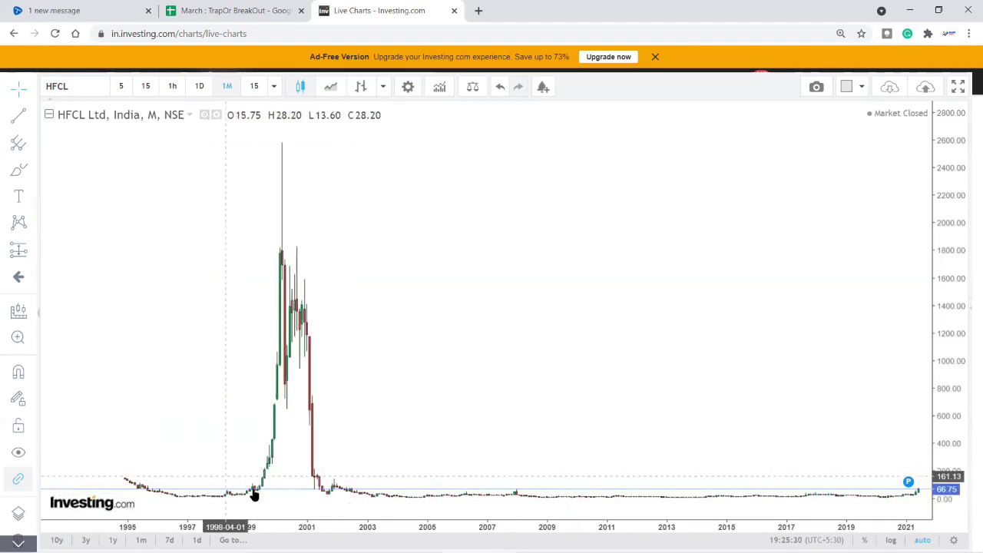
scroll(487, 491, "up", 1)
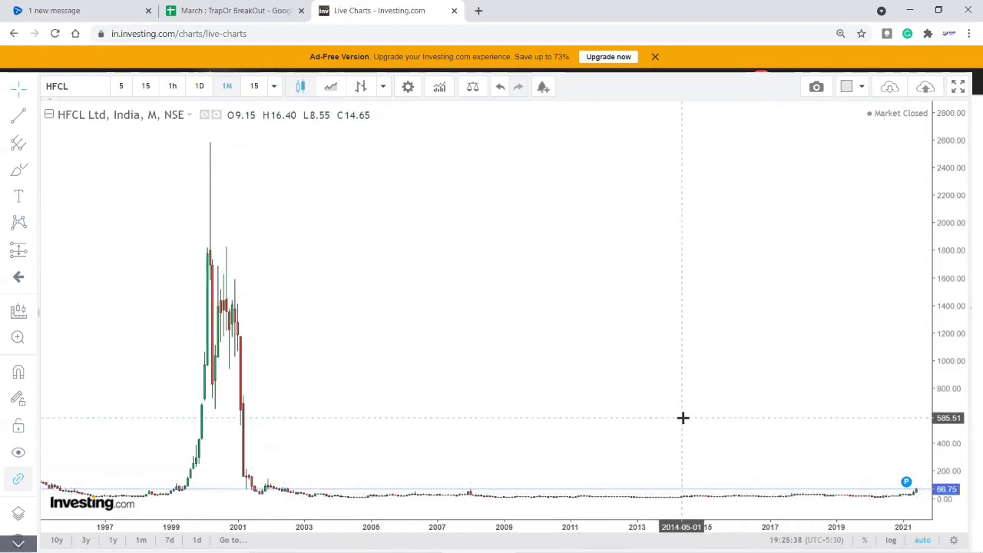
scroll(683, 418, "up", 2)
scroll(683, 418, "up", 2)
scroll(512, 322, "right", 5)
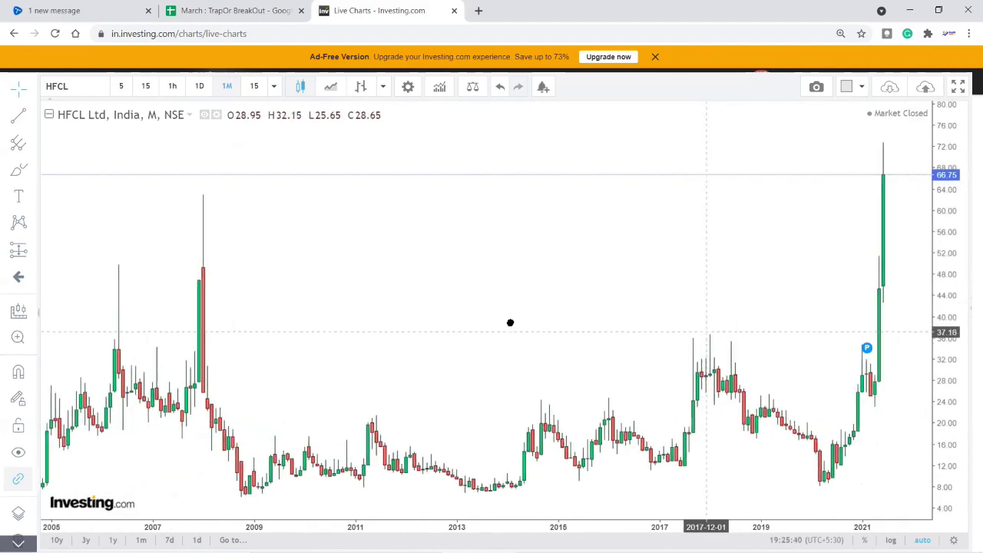
left_click_drag(511, 329, 648, 437)
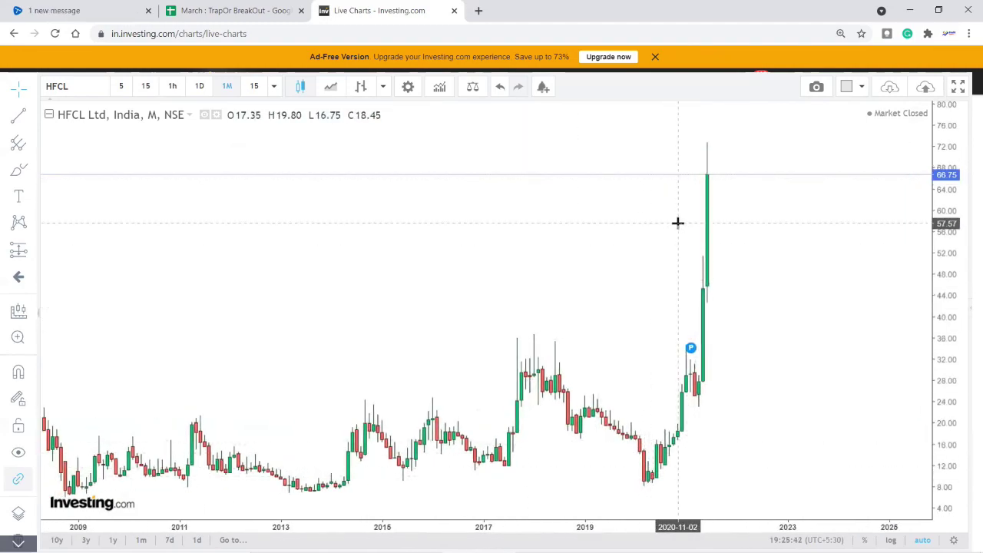
scroll(737, 355, "down", 2)
scroll(733, 369, "up", 3)
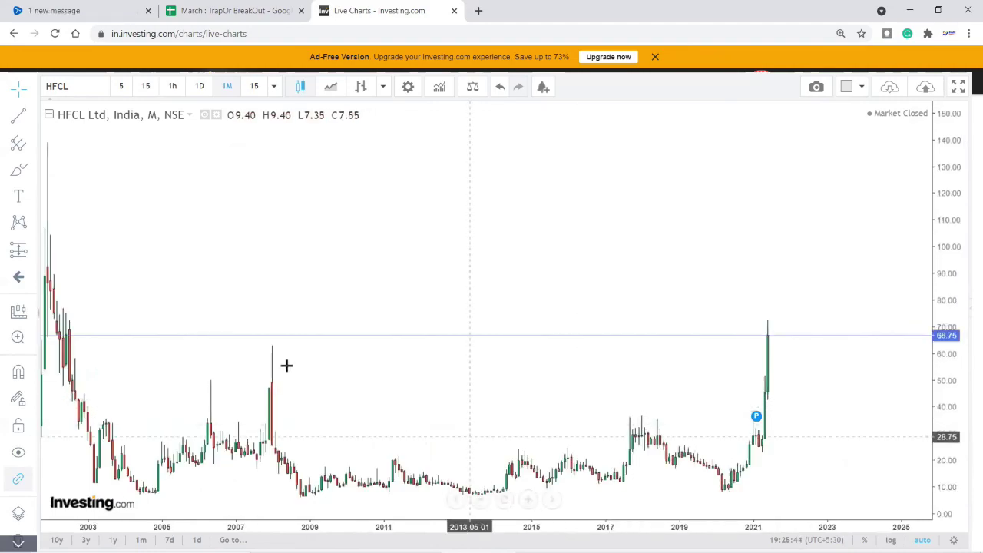
scroll(407, 408, "down", 3)
scroll(492, 404, "up", 1)
scroll(491, 403, "down", 2)
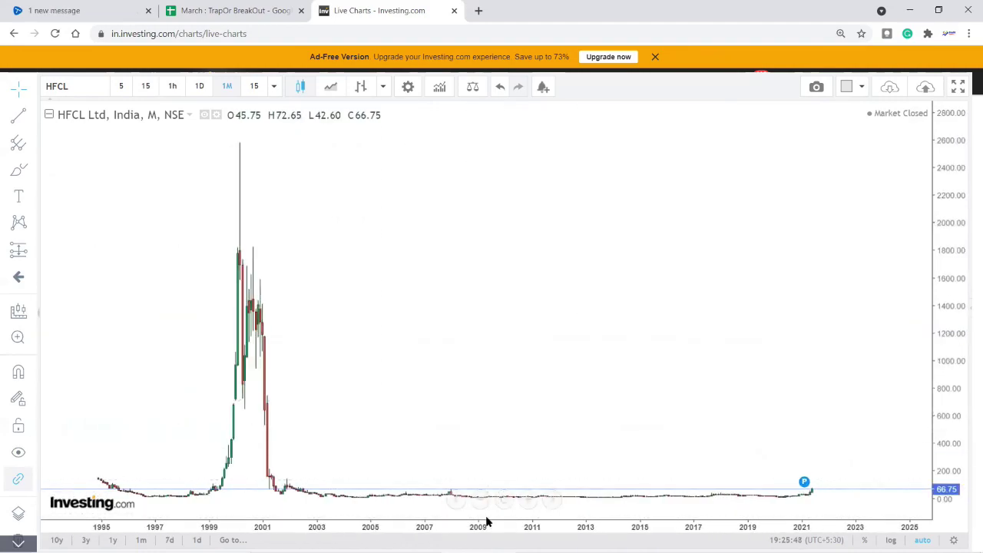
scroll(564, 452, "up", 2)
scroll(565, 441, "down", 3)
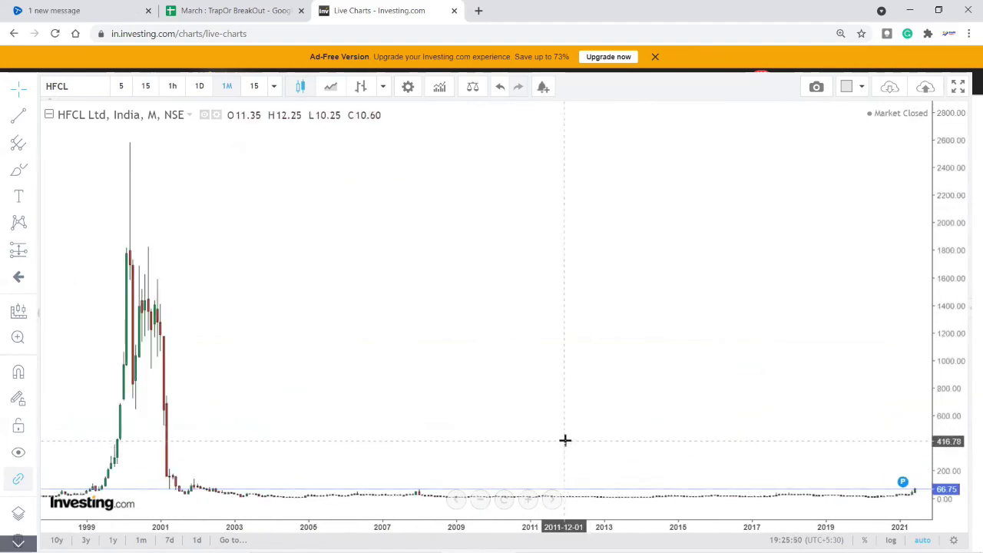
Step: Draw a horizontal line at about 12.85 along the HFCL lows and check it against the candles up to 2021
scroll(563, 440, "down", 1)
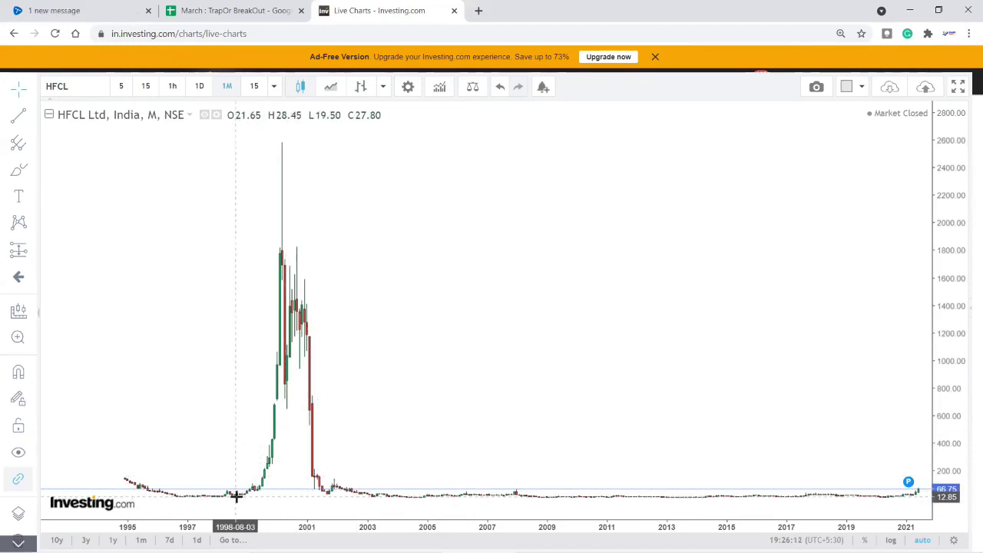
left_click_drag(439, 362, 4, 221)
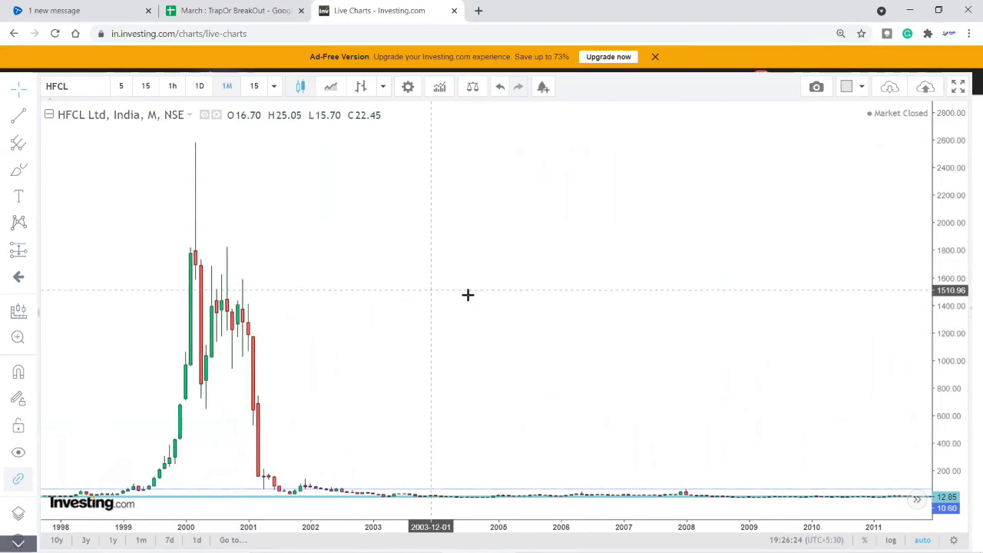
scroll(472, 304, "down", 2)
left_click_drag(472, 303, 261, 265)
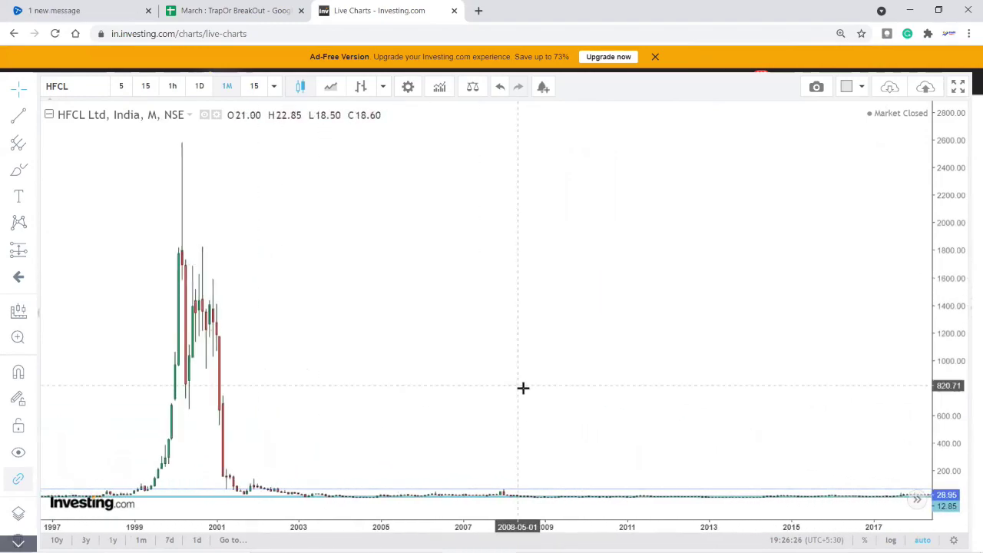
scroll(523, 389, "down", 2)
left_click(507, 501)
scroll(720, 384, "down", 3)
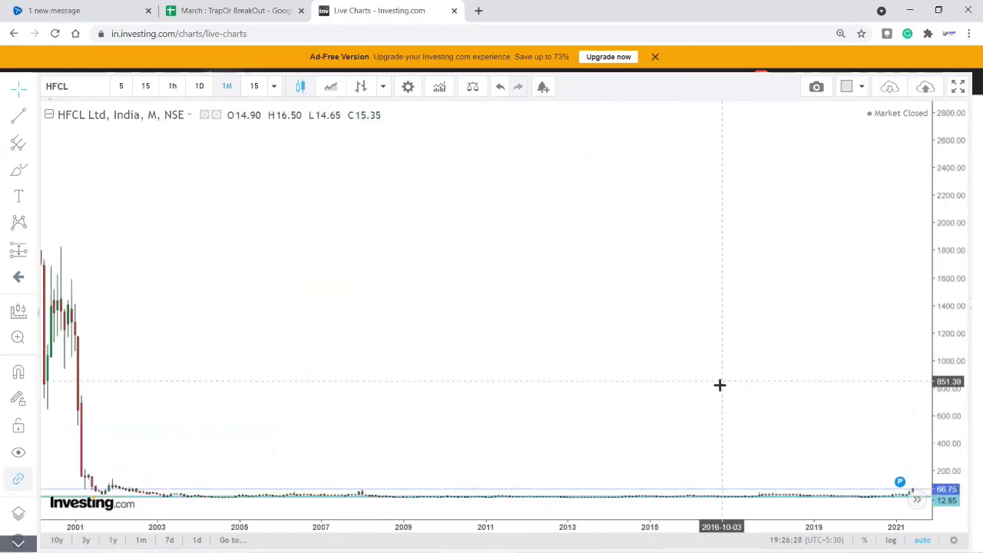
scroll(656, 391, "up", 1)
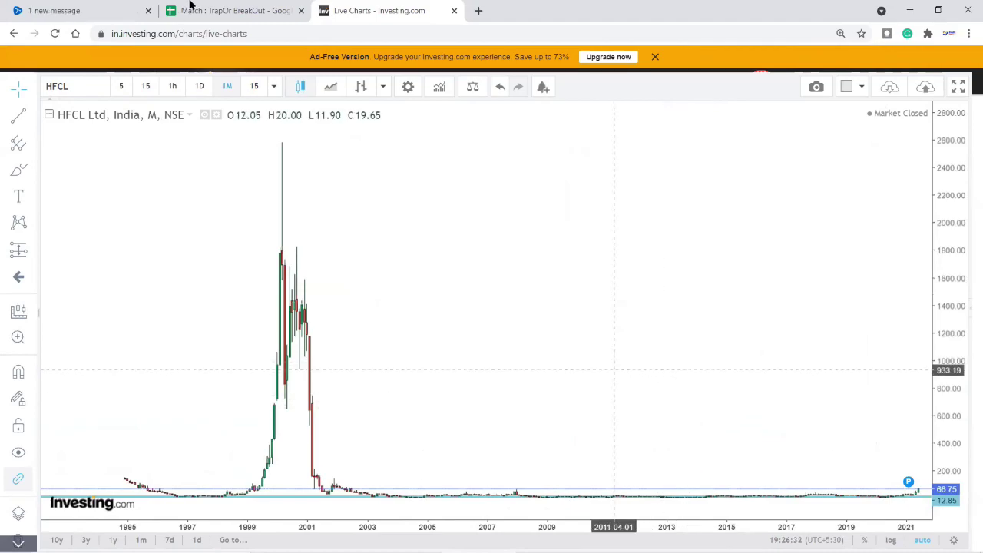
Step: Switch to the March : TrapOr BreakOut spreadsheet and review the industries in the Charts sheet, including the telecom rows
key("ctrl+shift+Tab")
left_click(281, 301)
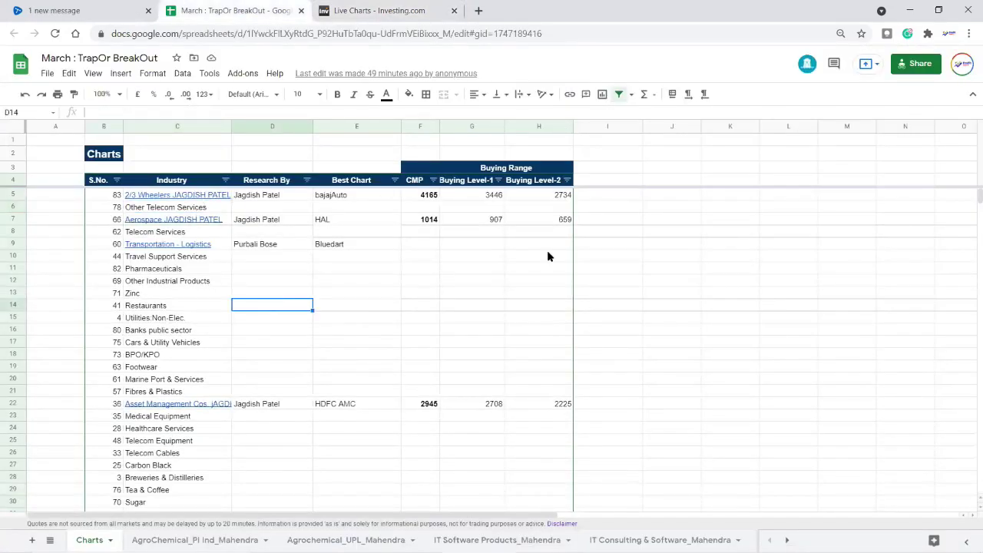
left_click(228, 210)
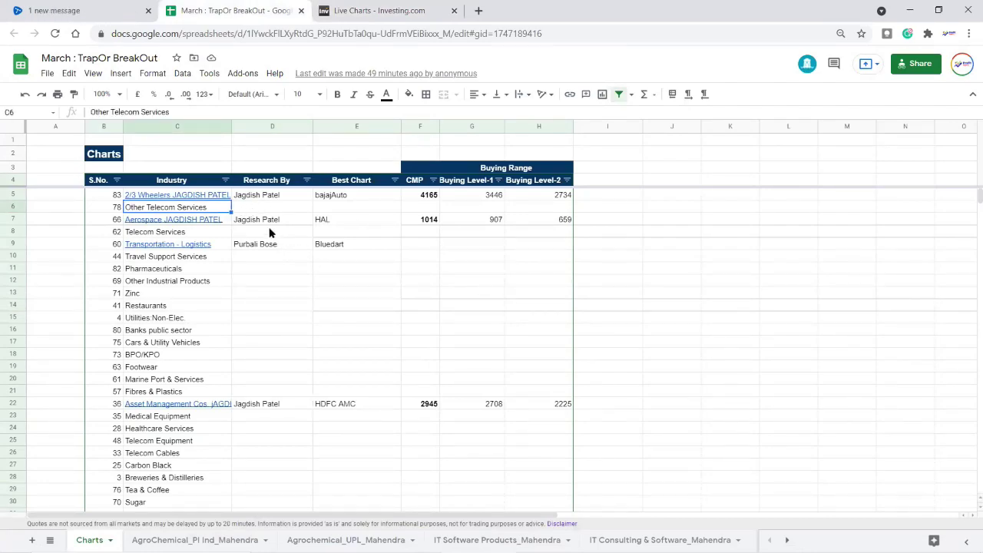
left_click(209, 233)
left_click(229, 283)
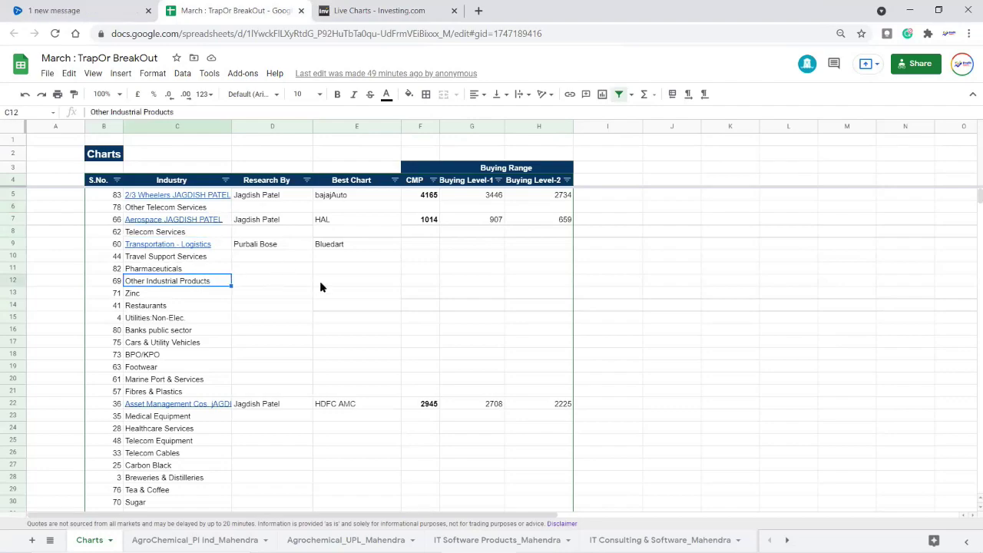
left_click(321, 282)
left_click(722, 332)
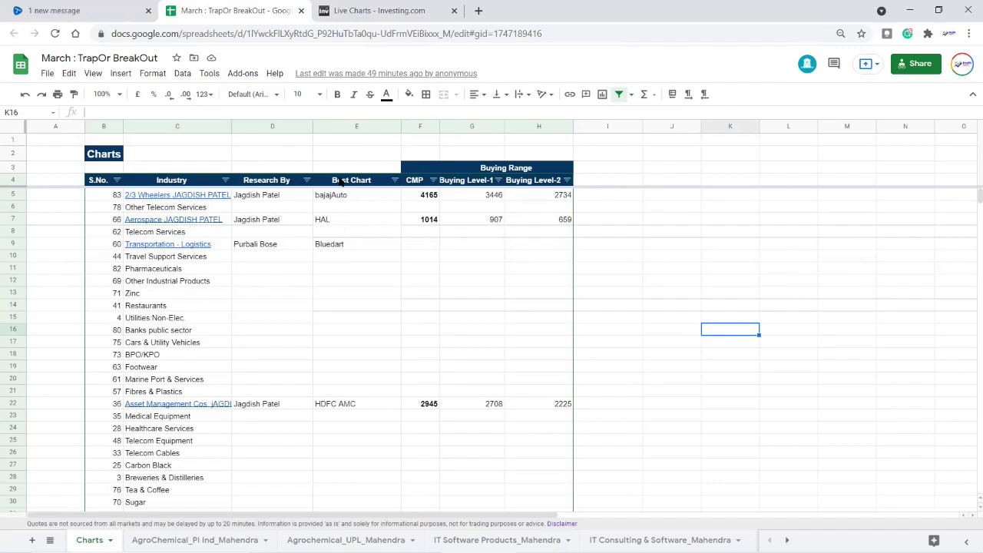
scroll(246, 278, "down", 12)
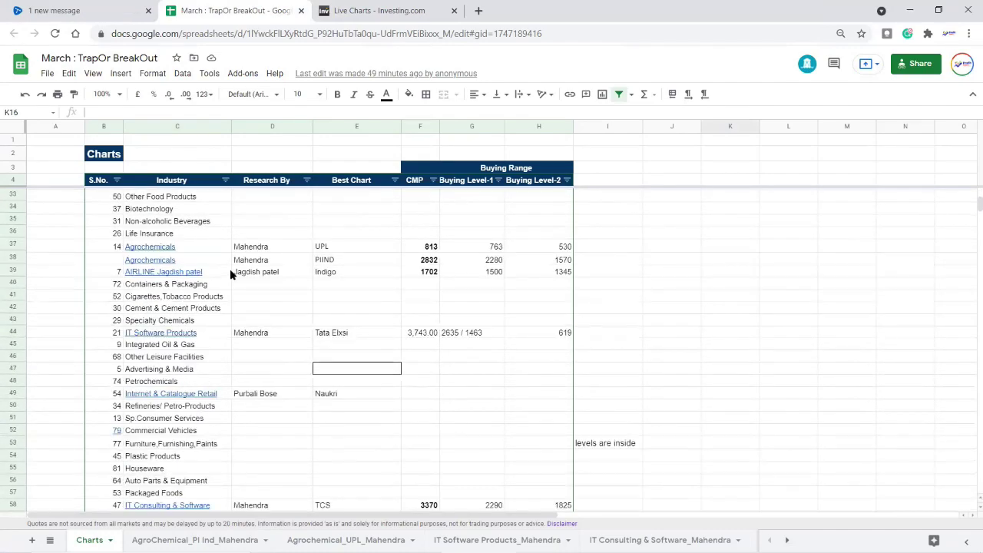
scroll(247, 281, "down", 6)
scroll(257, 283, "up", 9)
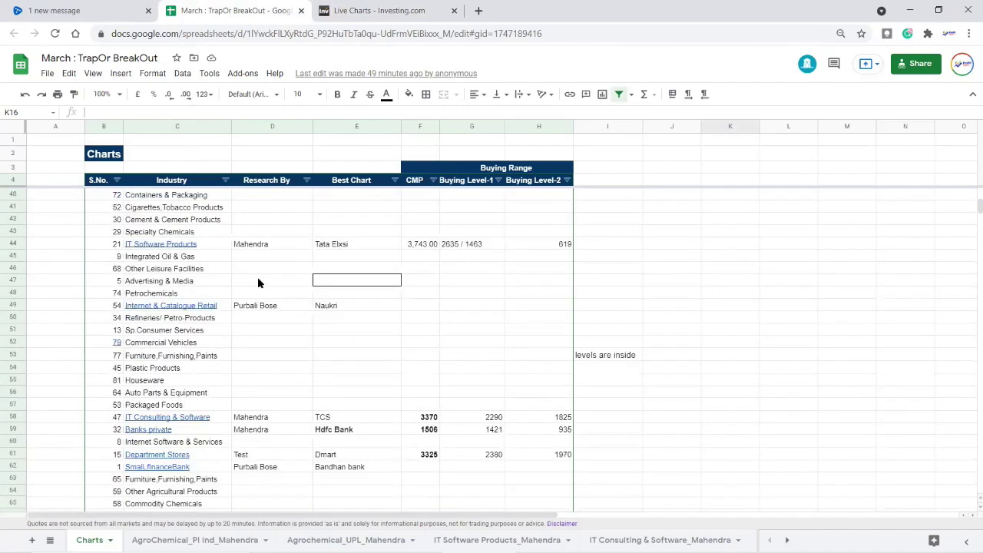
scroll(258, 282, "up", 9)
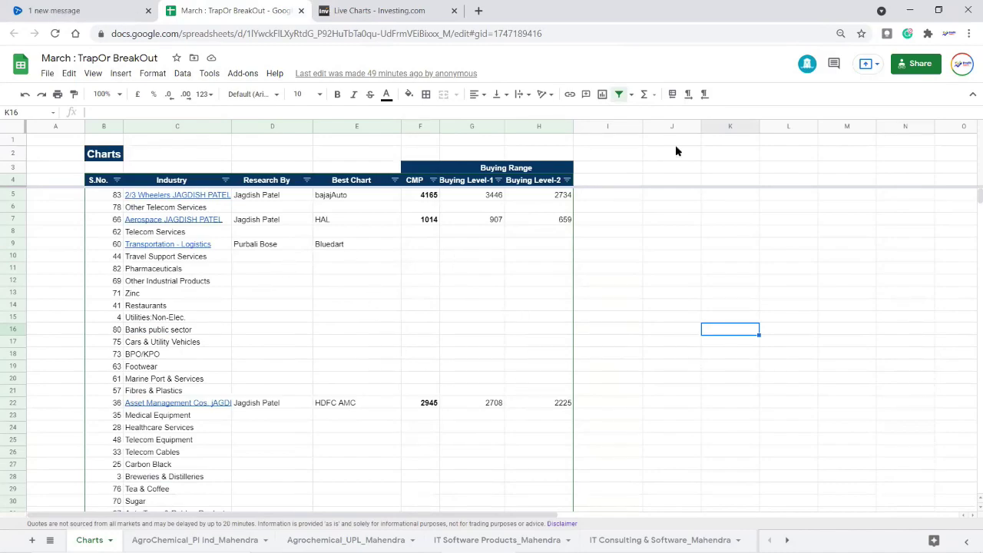
Step: Sort the Charts table by the Research By column in ascending order
left_click(415, 305)
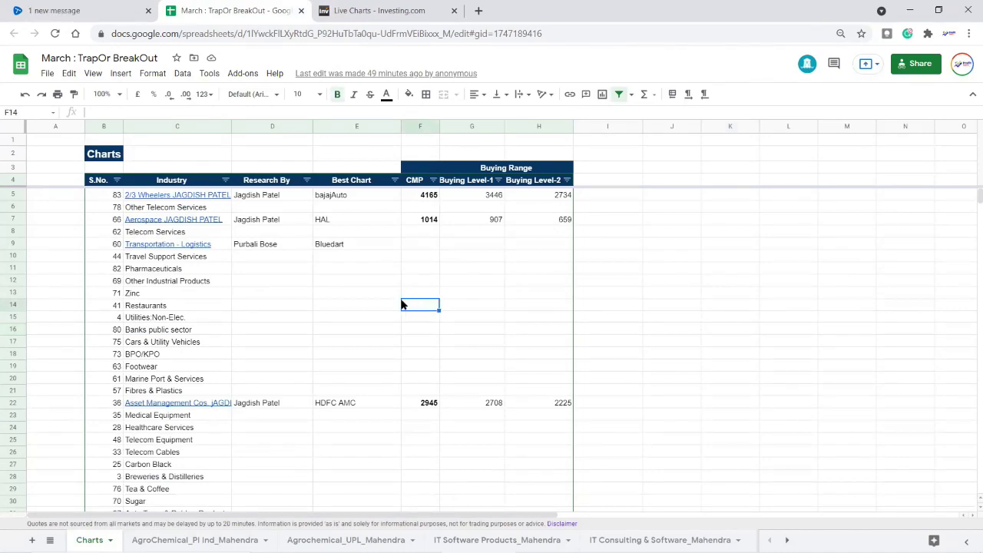
left_click(294, 195)
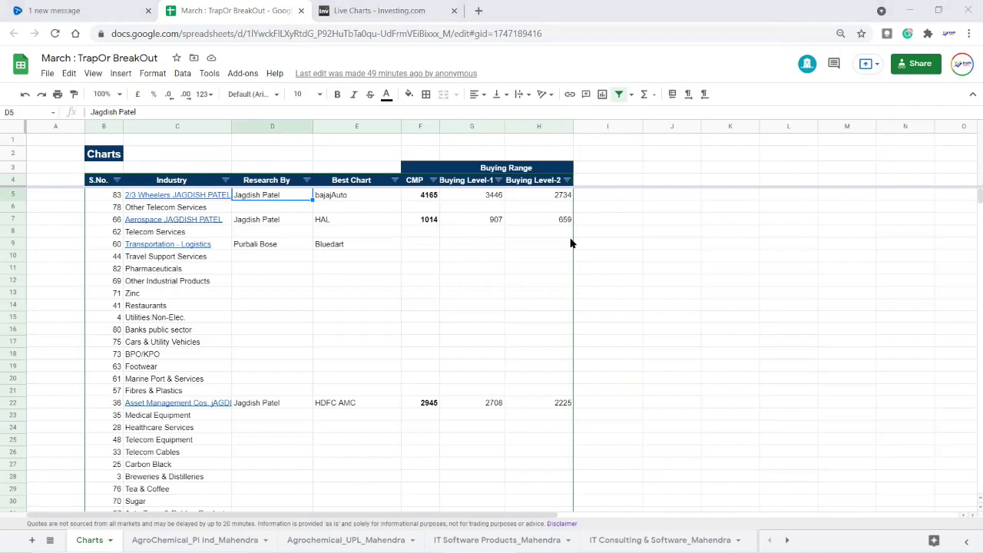
left_click(430, 295)
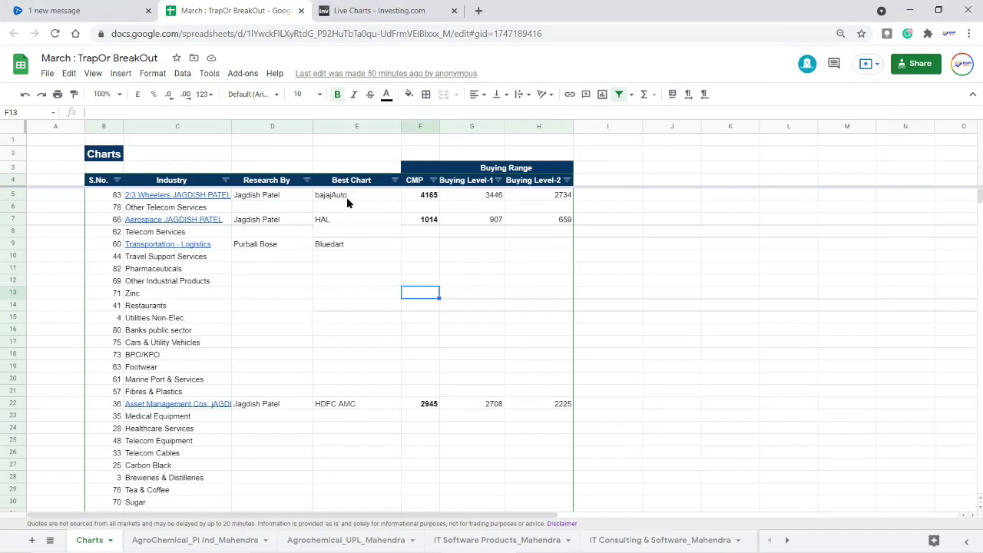
left_click(394, 180)
left_click(505, 303)
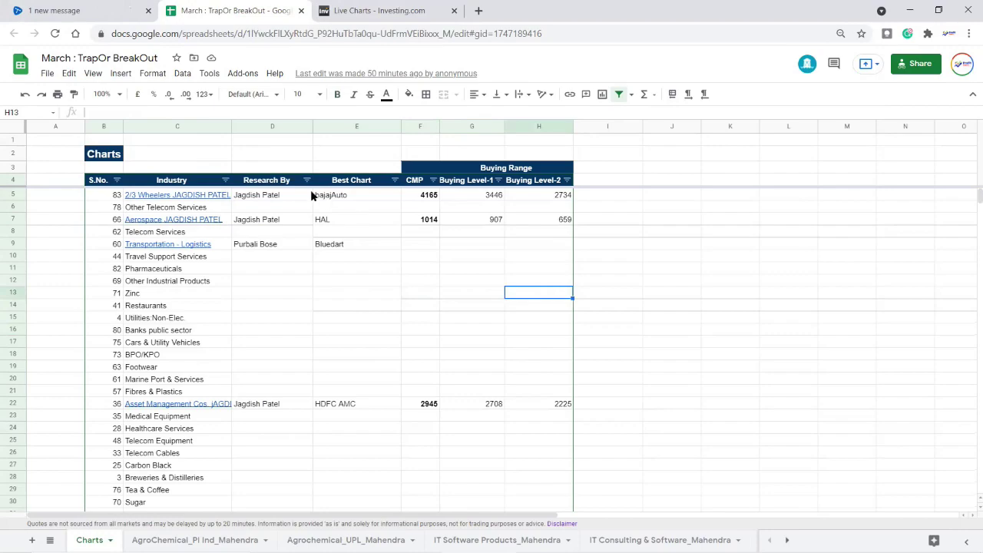
left_click(306, 180)
left_click(183, 198)
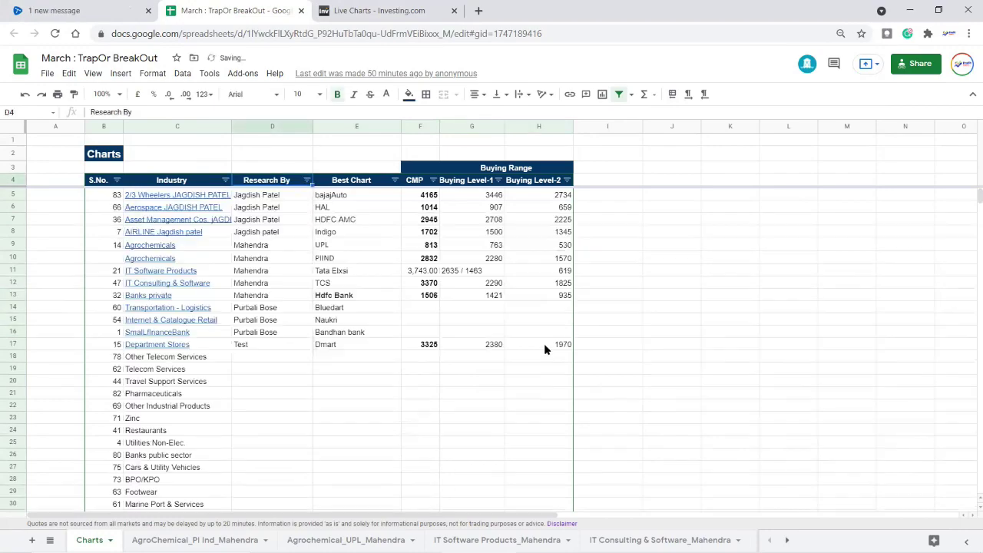
Step: Check the first researcher's four industry rows and open the 2,3,Wheeler sheet linked from the 2/3 Wheelers entry
left_click(280, 198)
left_click_drag(280, 208, 192, 231)
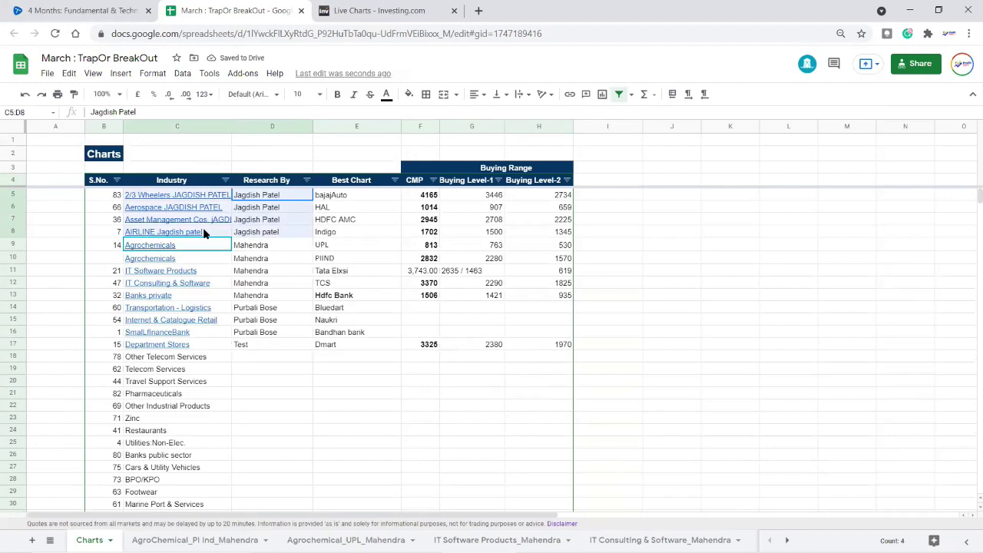
left_click(730, 335)
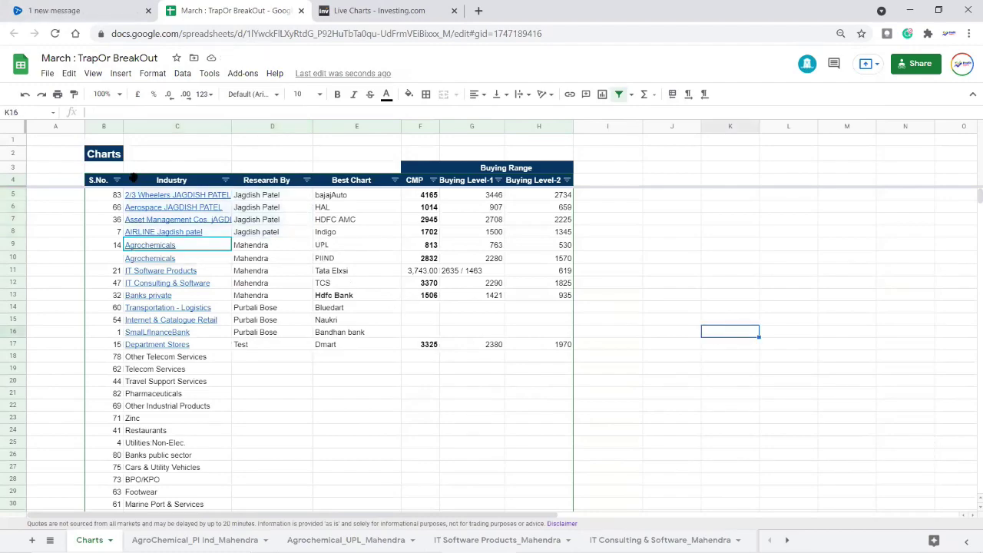
mouse_move(139, 198)
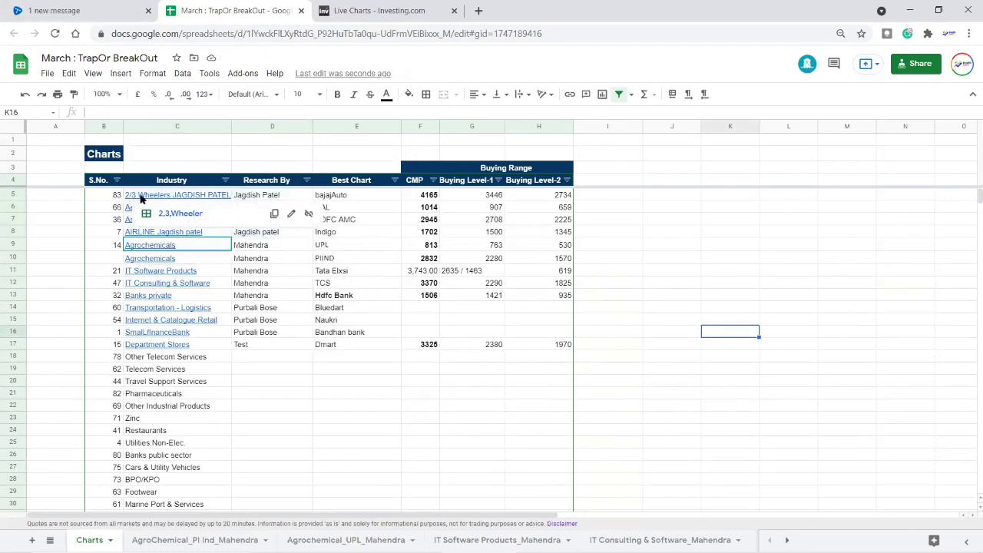
left_click(191, 220)
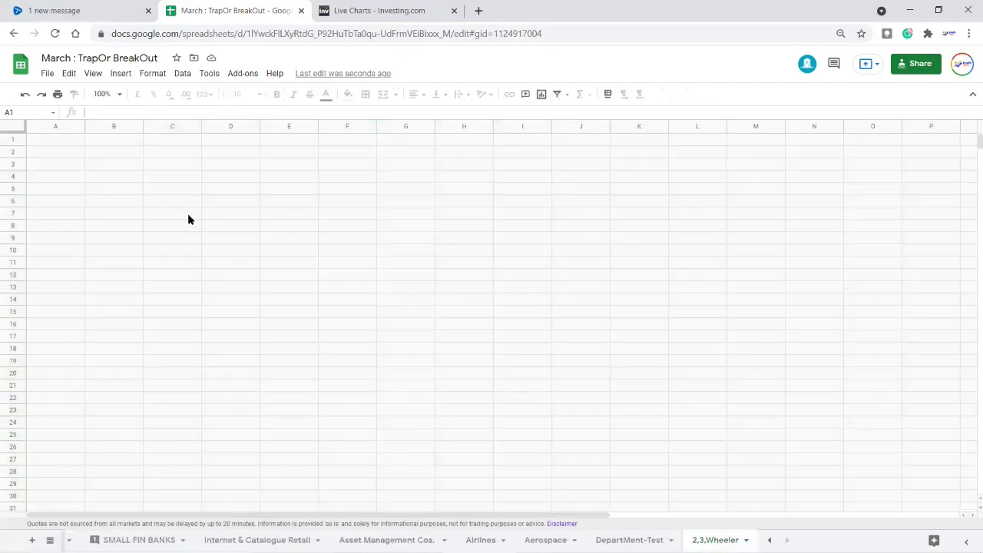
left_click(336, 364)
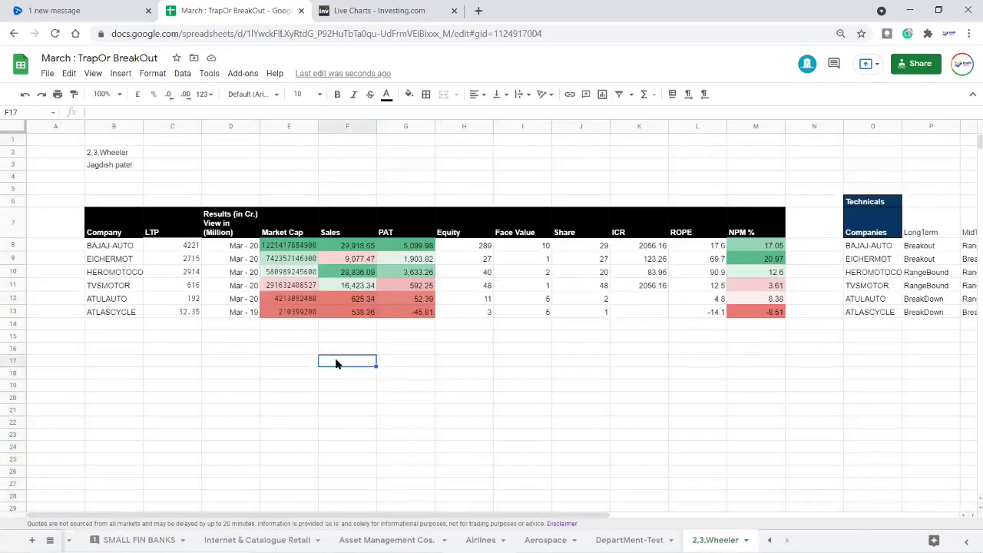
Step: Examine the Sales figures of the six two- and three-wheeler companies, from BAJAJ-AUTO to ATLASCYCLE
key("Up")
key("Up")
key("Up")
key("Up")
key("Up")
key("Up")
key("Up")
key("Up")
key("Up")
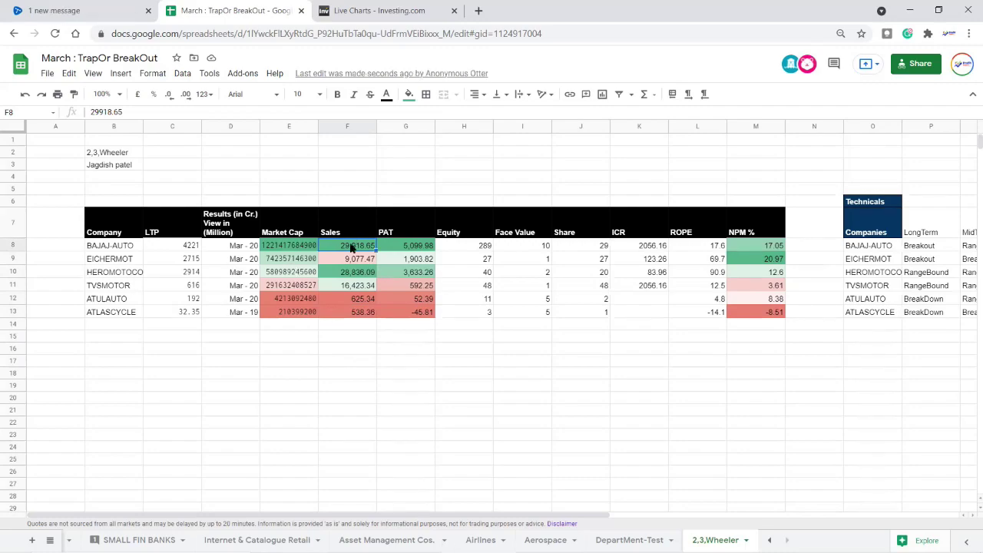
left_click_drag(350, 246, 346, 285)
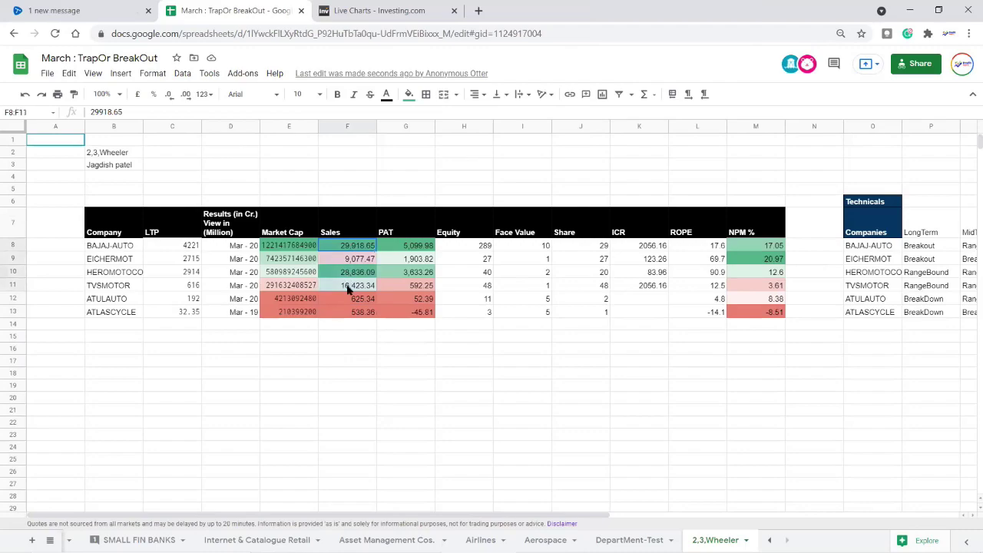
left_click(356, 296)
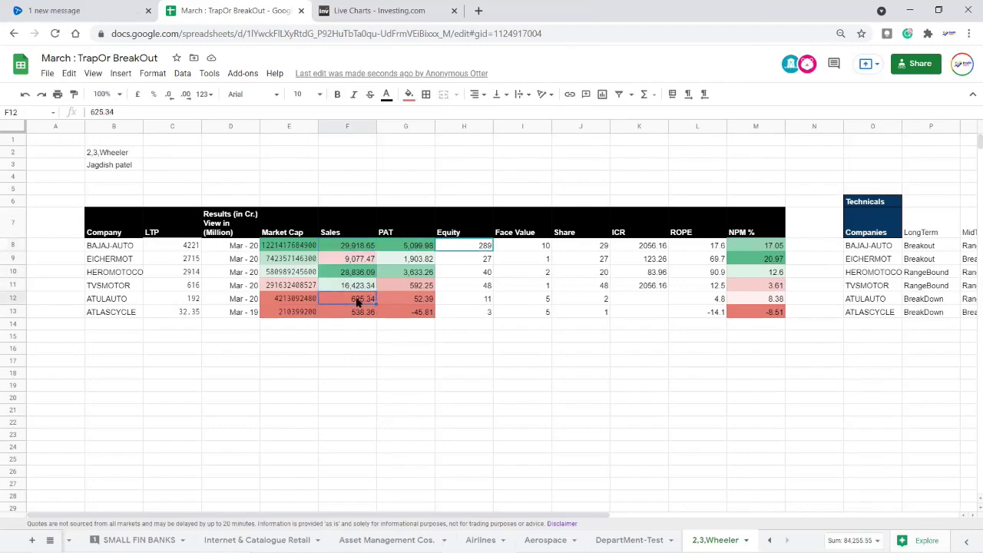
left_click(366, 309)
left_click_drag(364, 246, 358, 326)
left_click(472, 347)
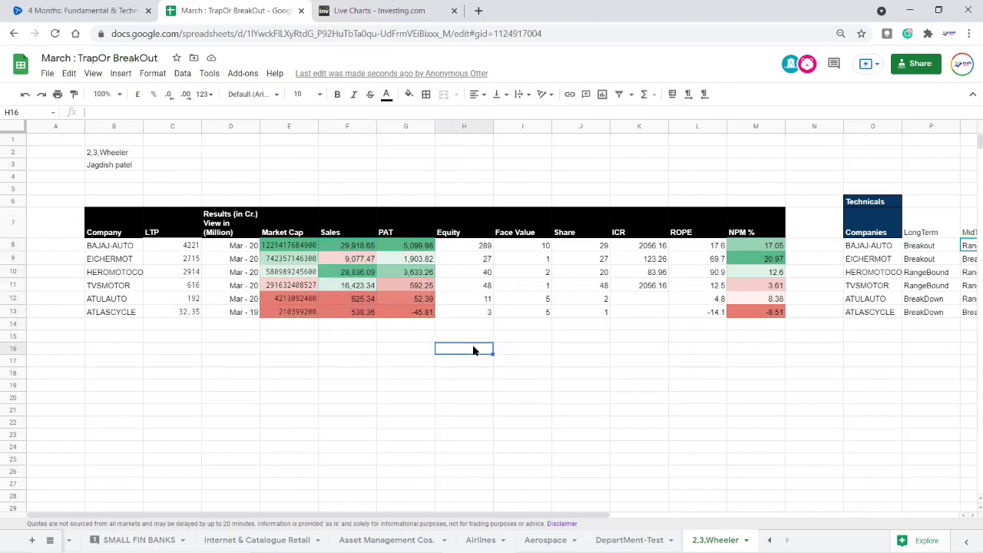
left_click(367, 384)
left_click(432, 362)
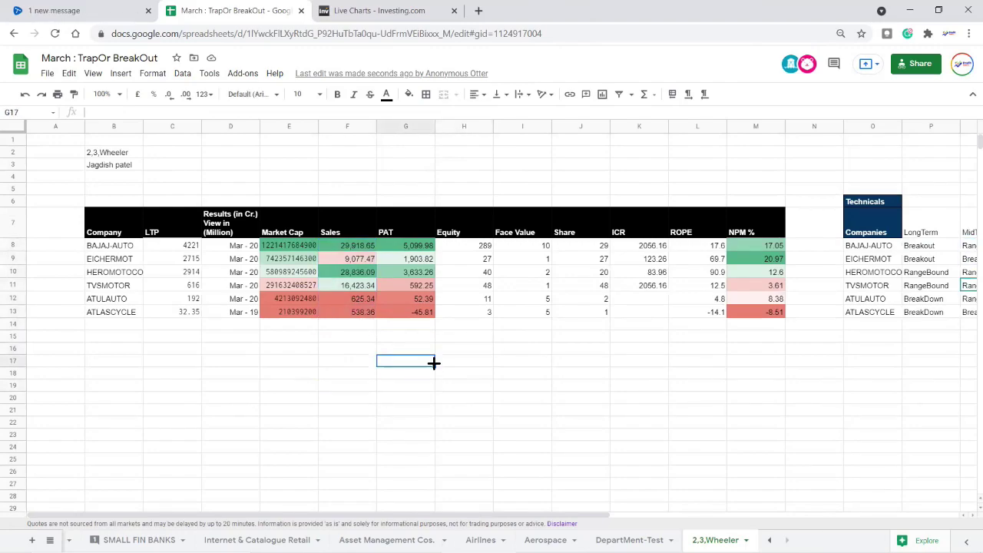
left_click(132, 314)
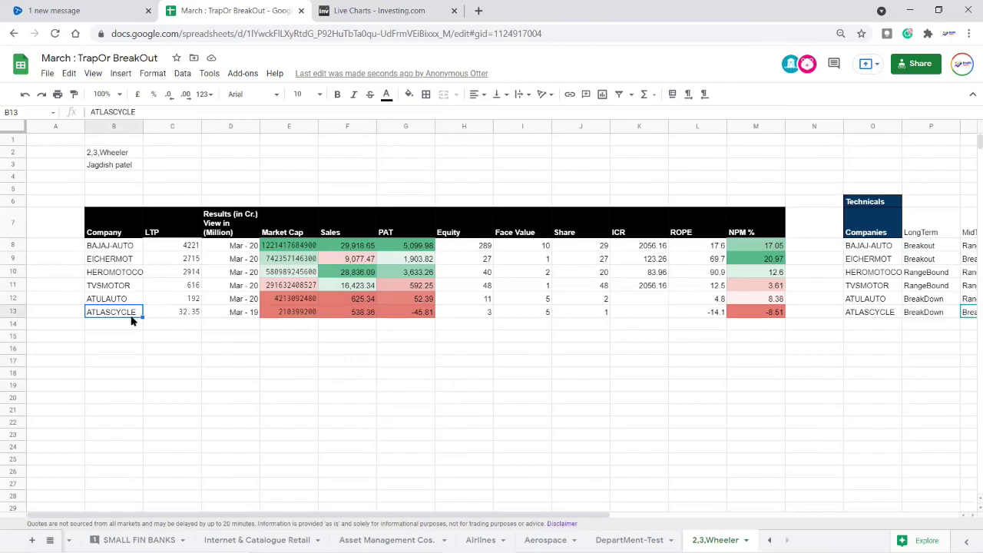
left_click(466, 387)
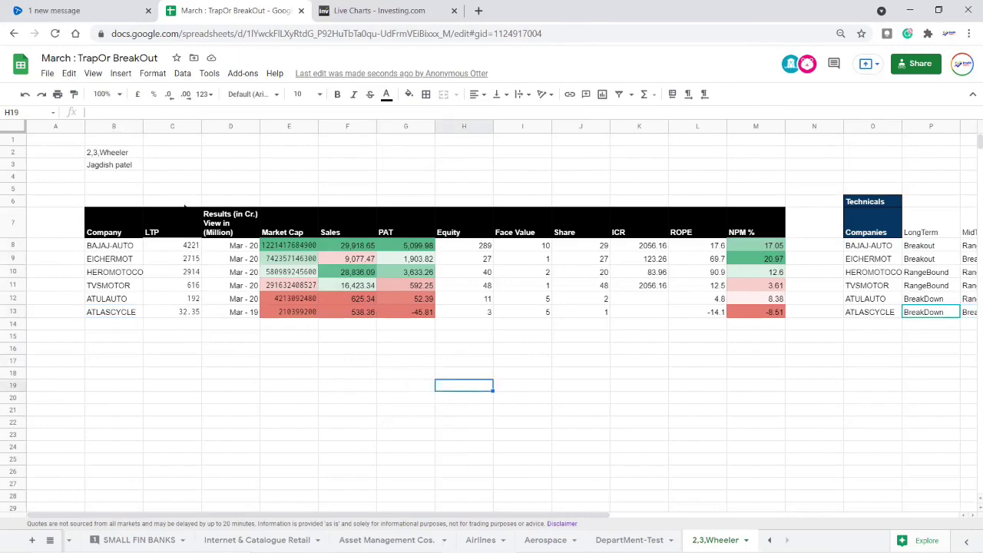
Step: Switch to the Investing.com live chart and load the Bajaj Auto Ltd stock from NSE on the monthly timeframe
left_click(376, 10)
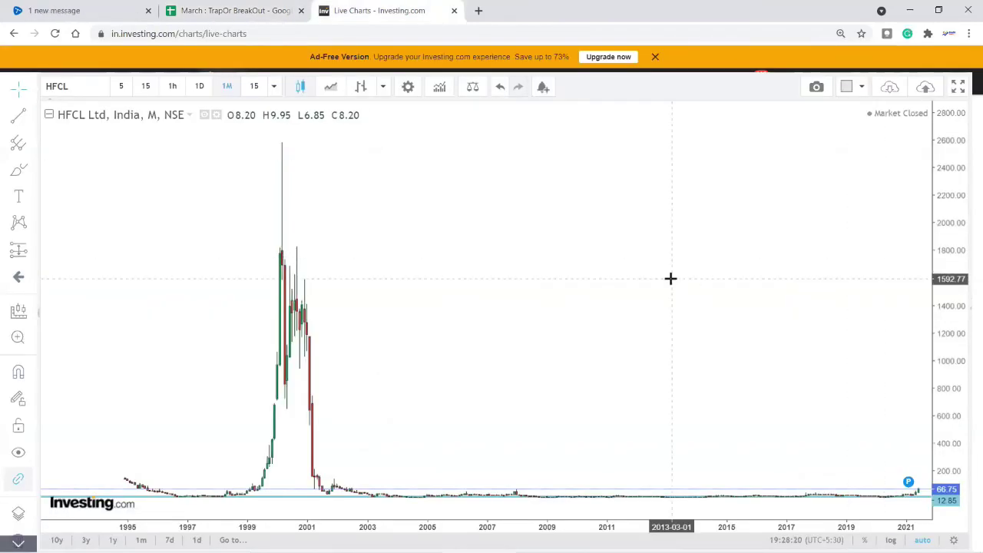
scroll(670, 278, "up", 1)
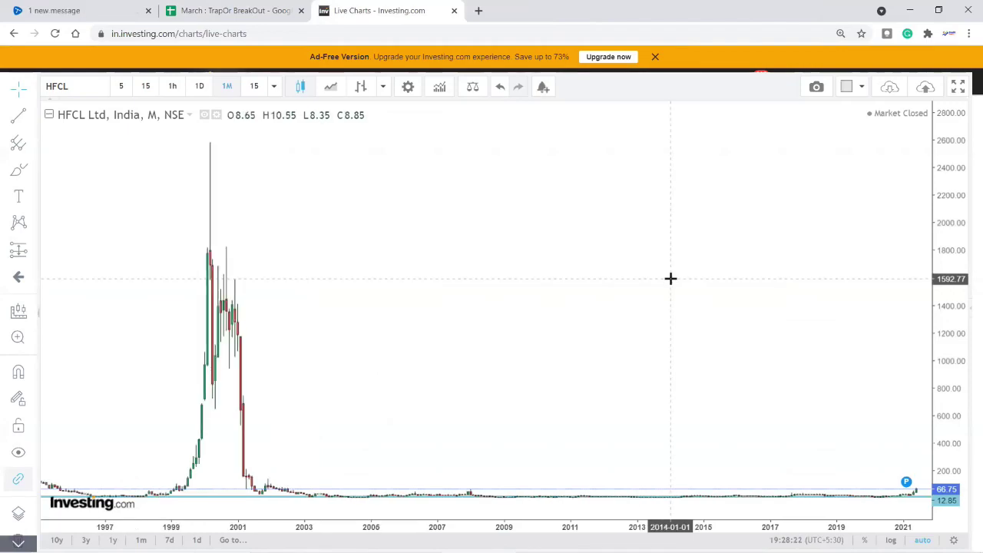
type("BAJAJ AUTO")
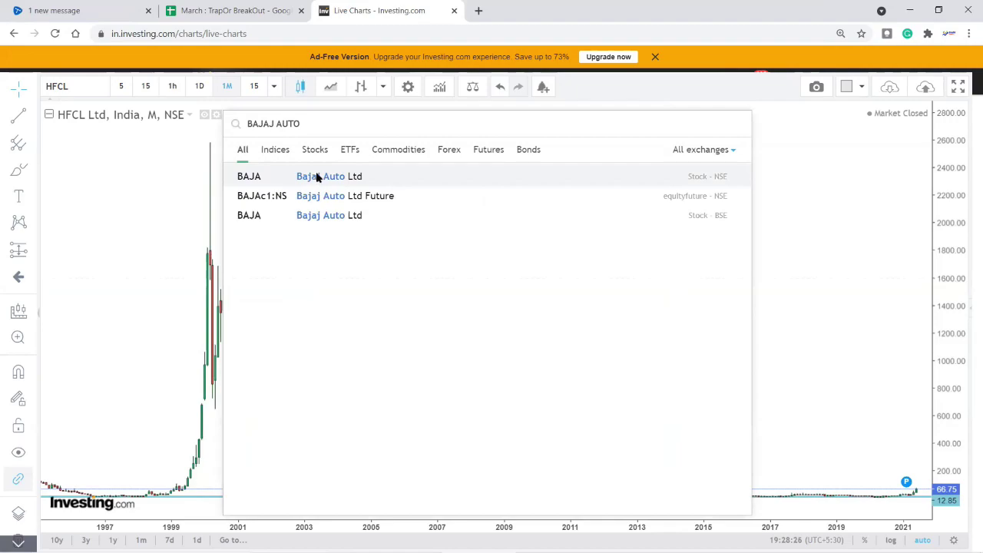
left_click(318, 177)
scroll(848, 388, "up", 4)
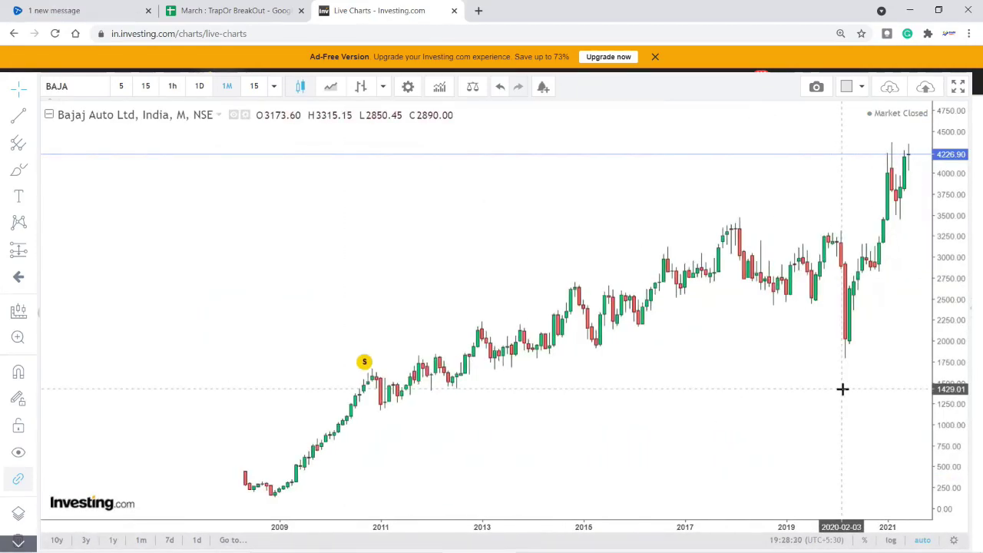
scroll(842, 389, "up", 1)
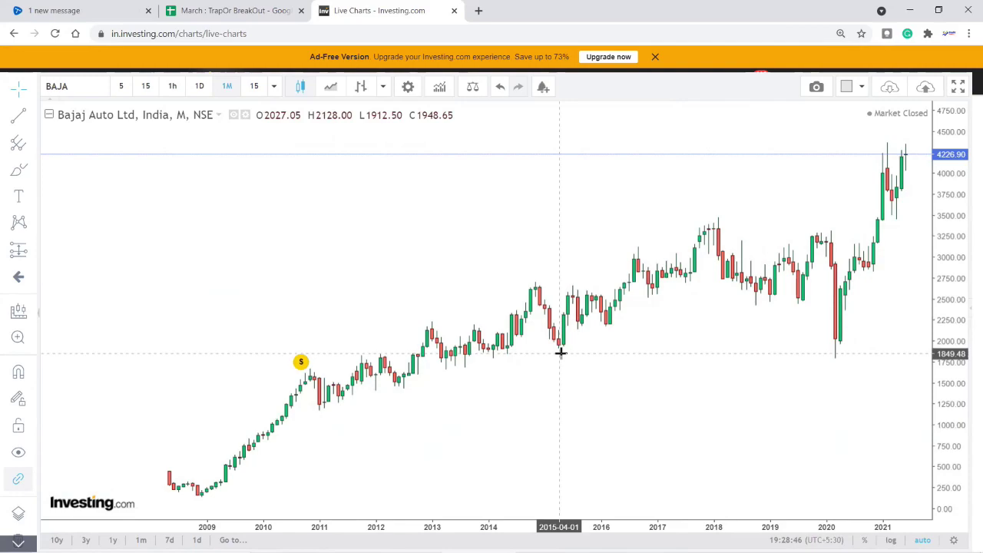
Step: Mark Bajaj Auto's resistance at the 2018 high, about 3481, and support at the March 2020 low, about 1782, with horizontal lines
left_click(819, 217)
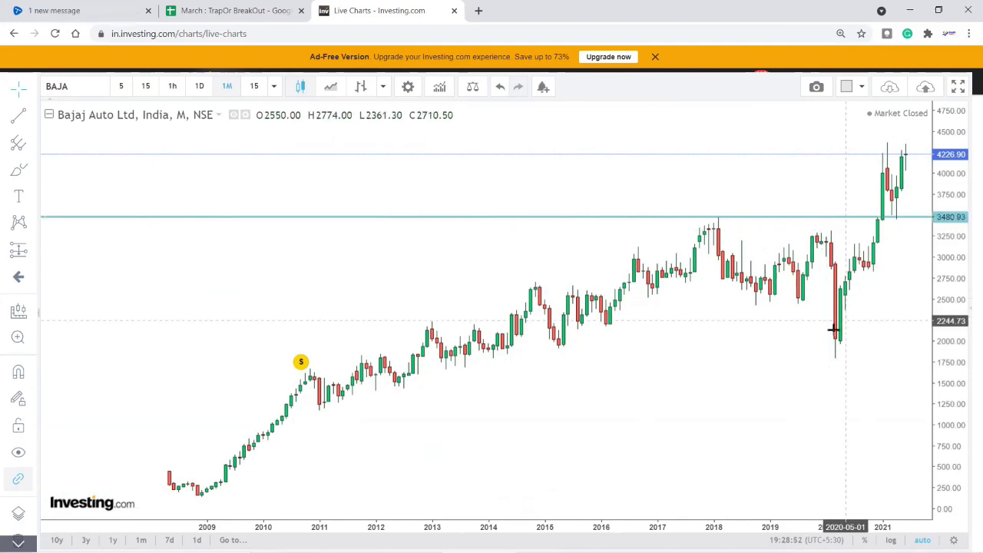
scroll(812, 335, "up", 3)
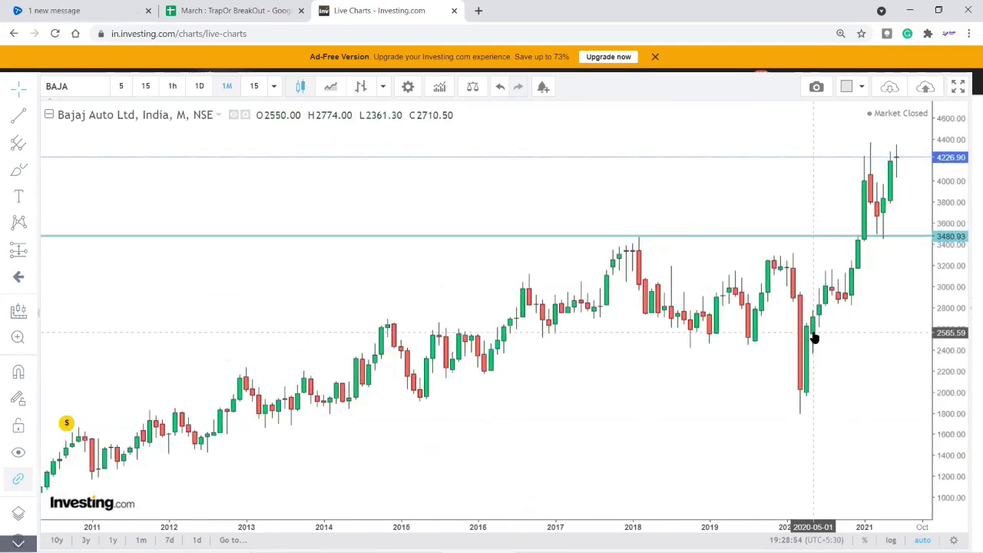
scroll(814, 337, "down", 2)
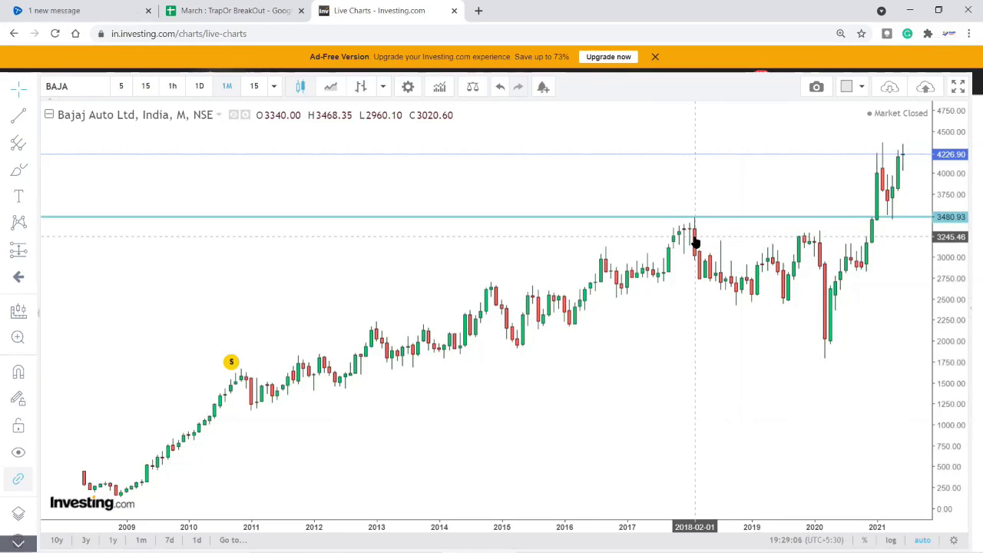
left_click_drag(695, 219, 697, 226)
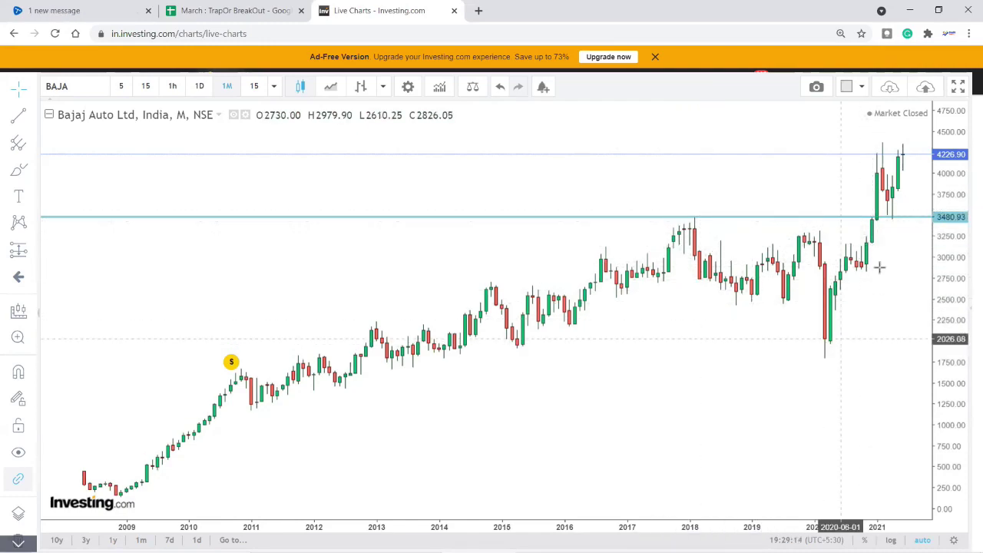
left_click(775, 358)
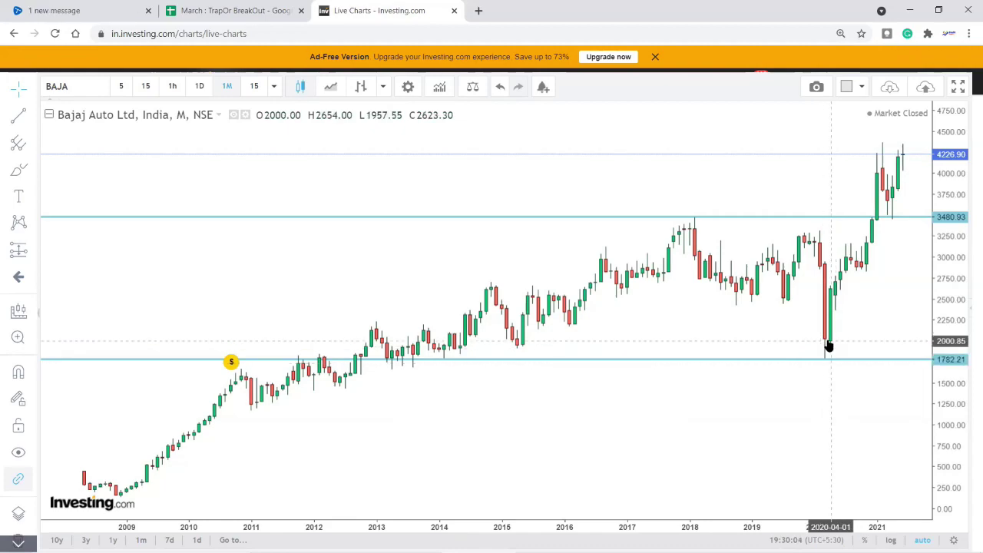
left_click_drag(845, 314, 770, 307)
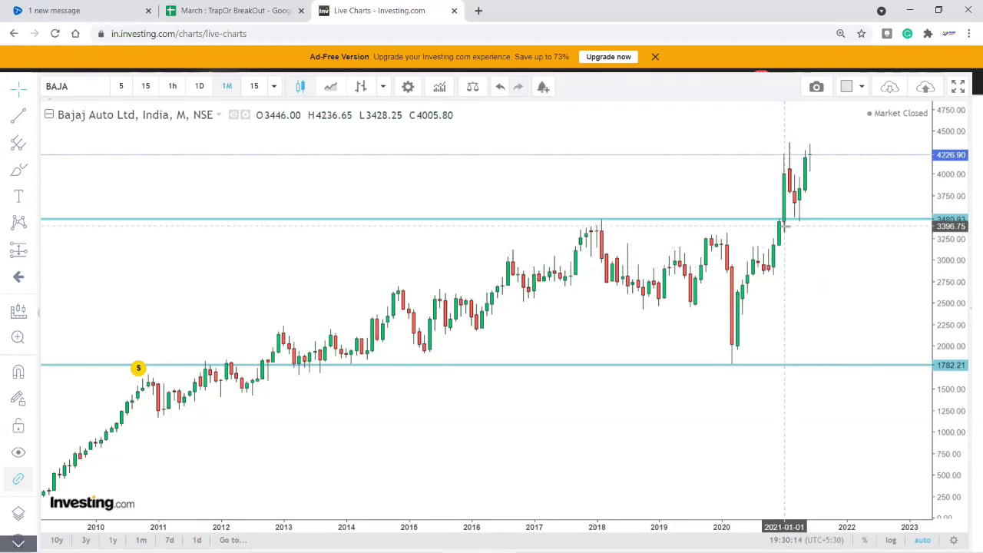
Step: Examine Bajaj Auto's price action around the support and resistance lines, including the candles crossing the resistance around January 2021
left_click(616, 220)
left_click_drag(787, 227, 783, 220)
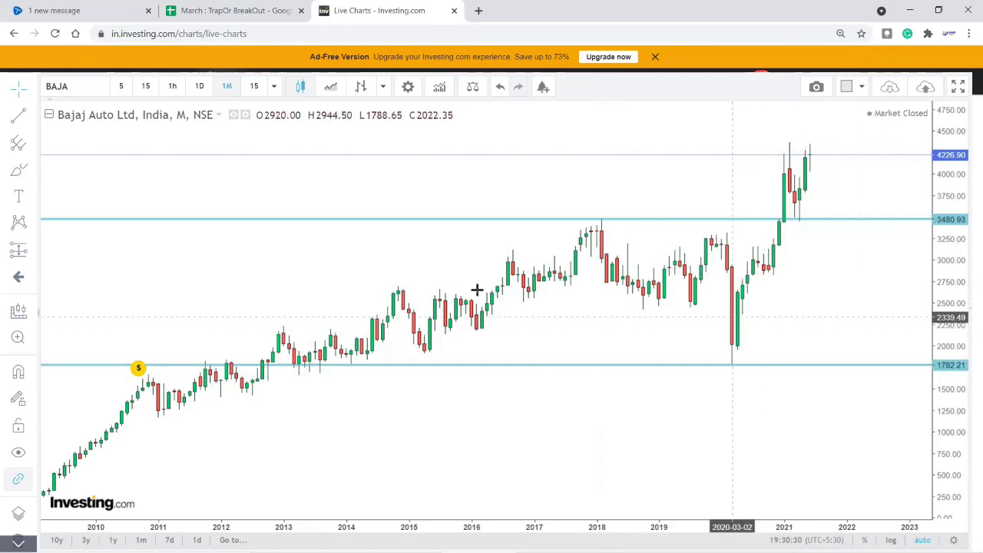
left_click(737, 364)
left_click_drag(755, 365, 761, 363)
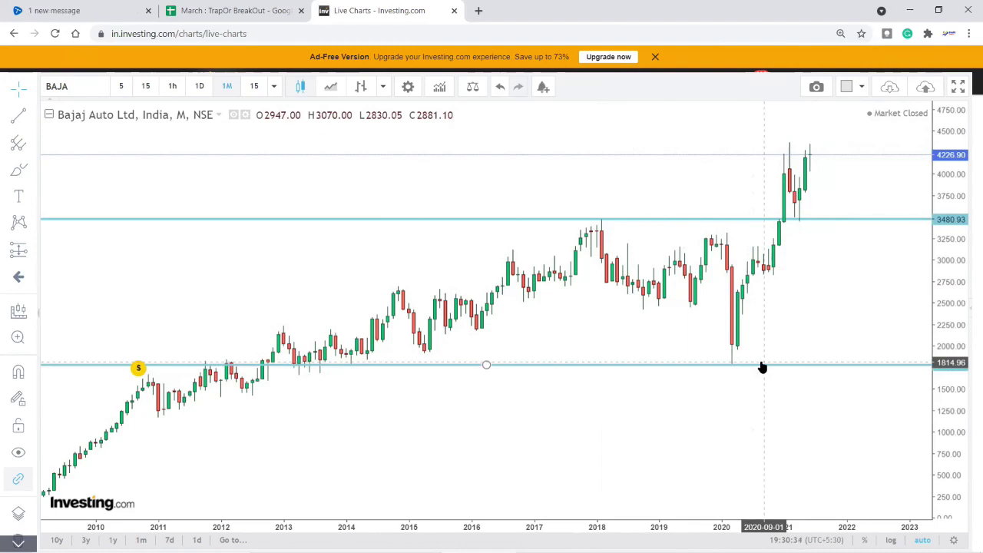
key("ctrl+z")
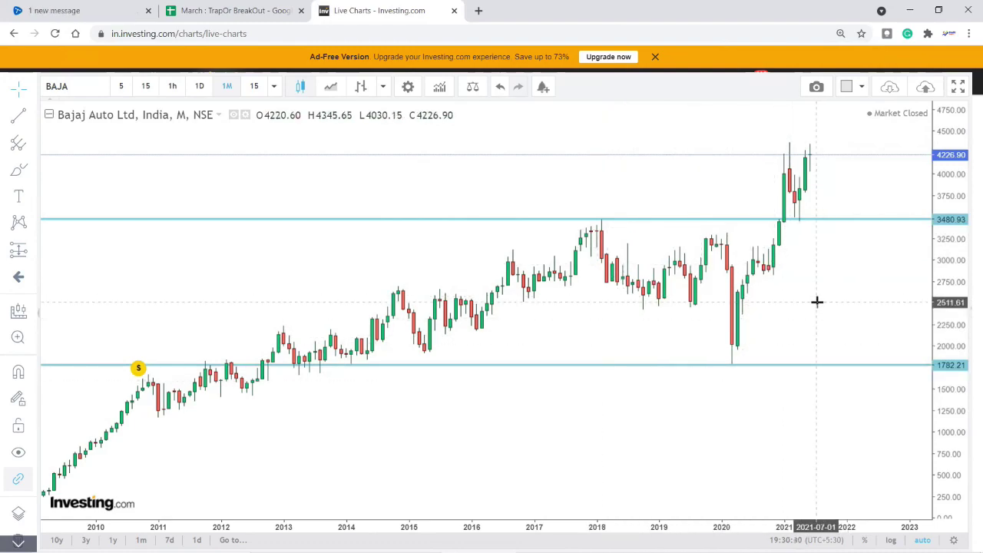
scroll(817, 302, "up", 4)
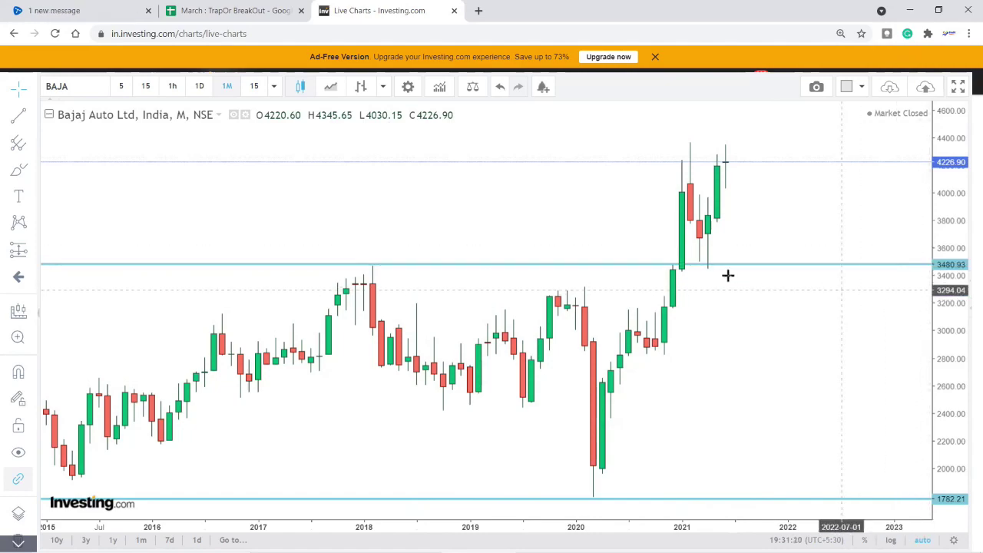
left_click_drag(676, 264, 685, 268)
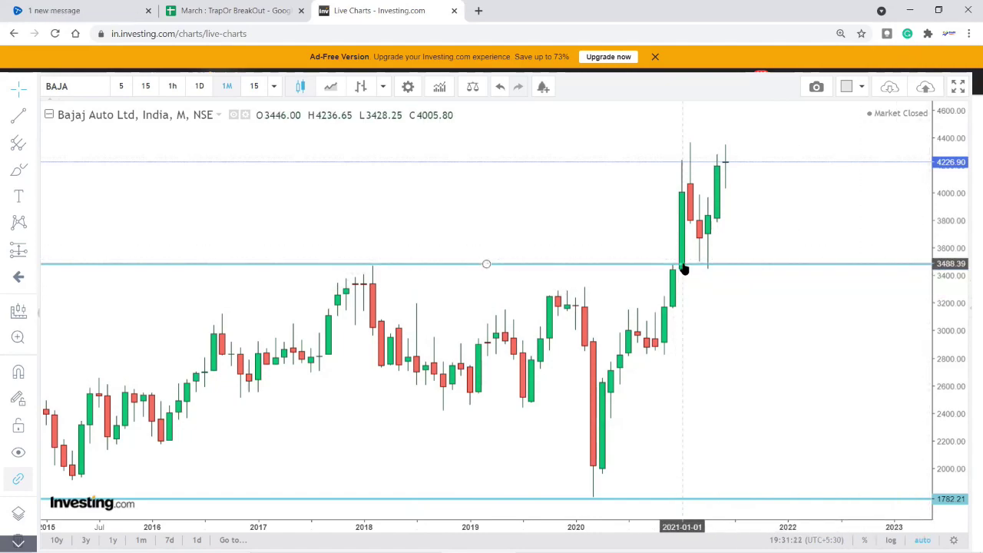
key("ctrl+z")
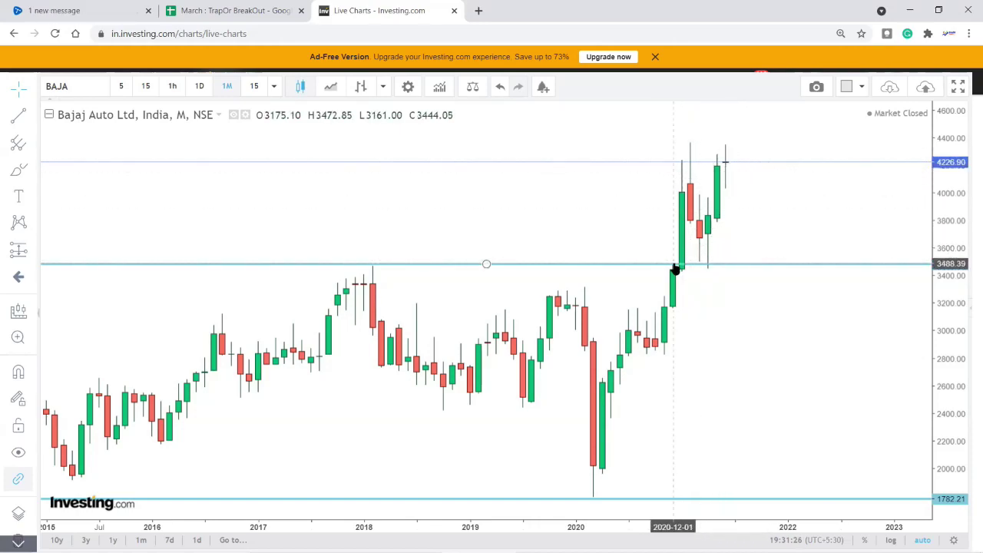
Step: Recheck the BAJAJ-AUTO row in the 2,3,Wheeler sheet and return to the Investing.com chart
left_click(261, 10)
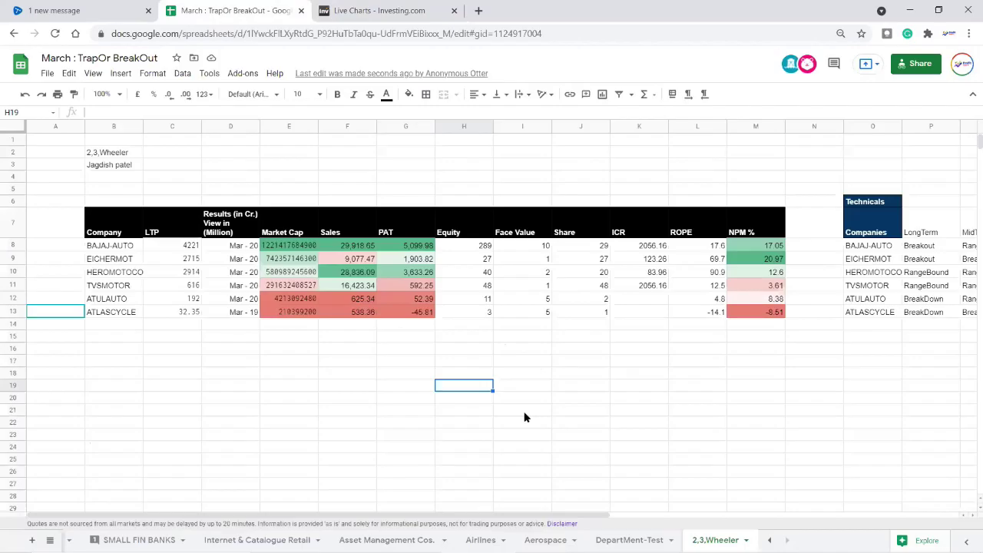
left_click(277, 366)
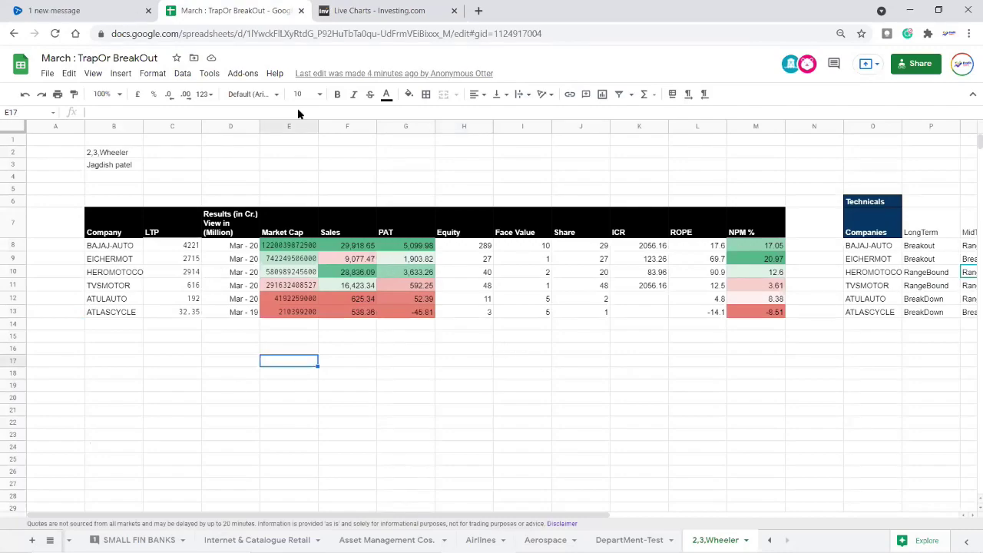
left_click(386, 11)
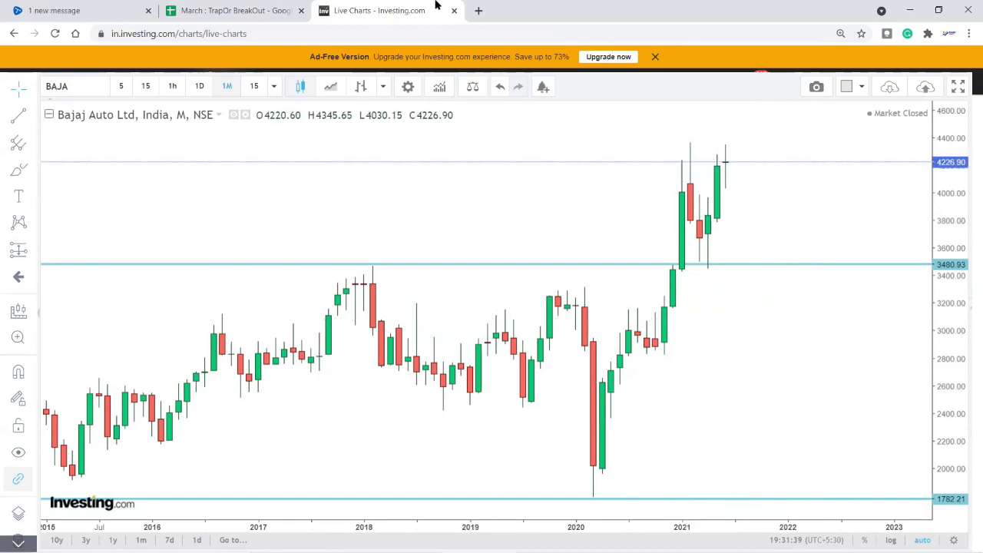
Step: Open the Behaviour Science: March Batch spreadsheet in a new browser tab
left_click(478, 11)
left_click(127, 33)
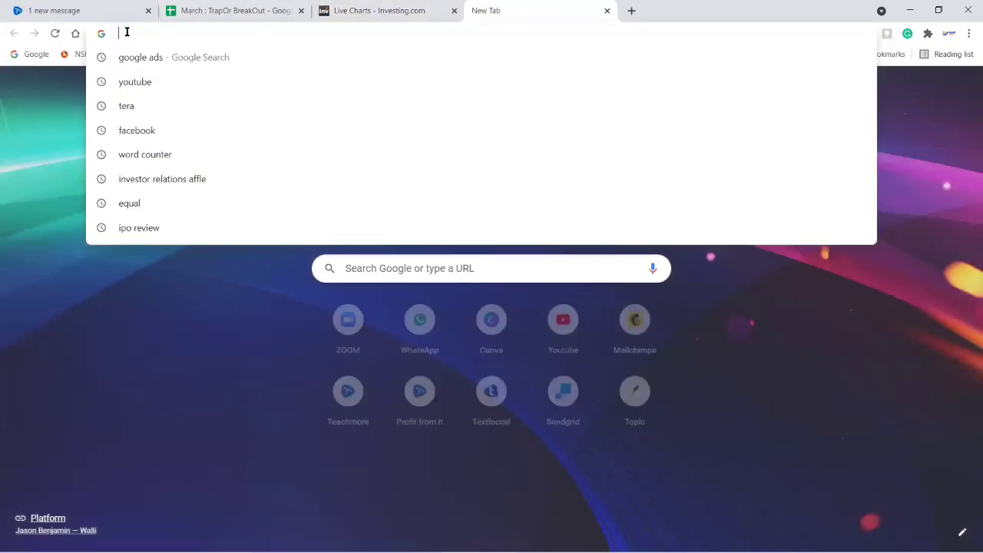
type("behaviour")
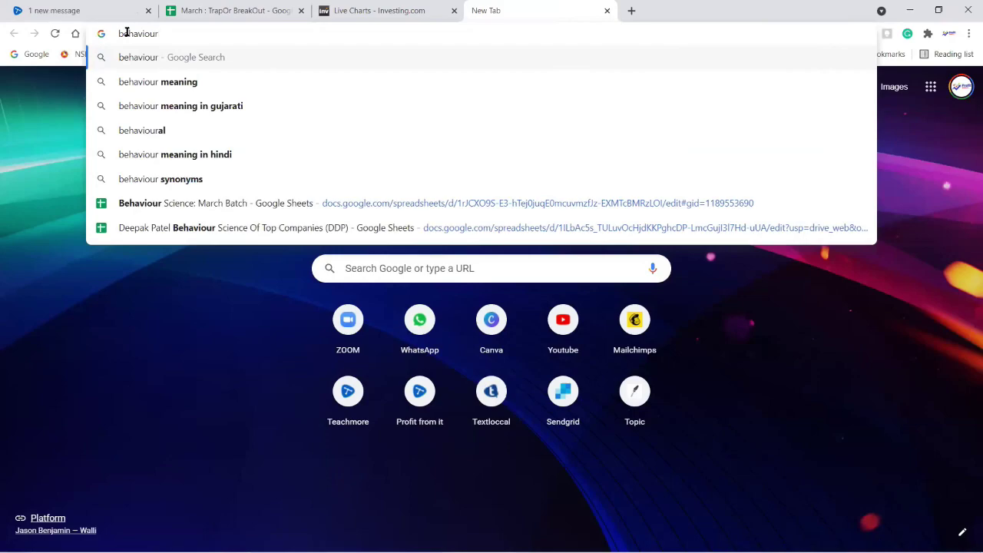
key("Up")
key("Up")
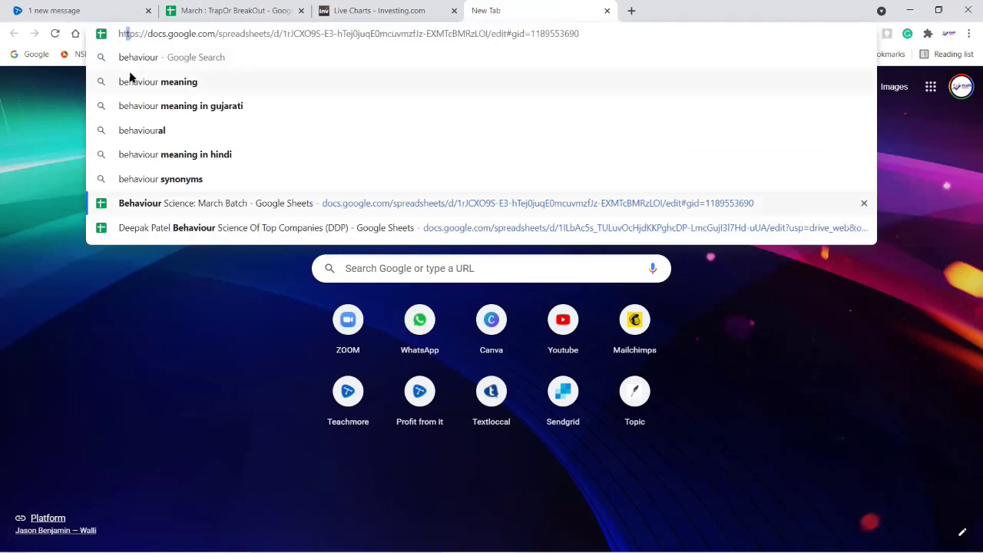
key("Return")
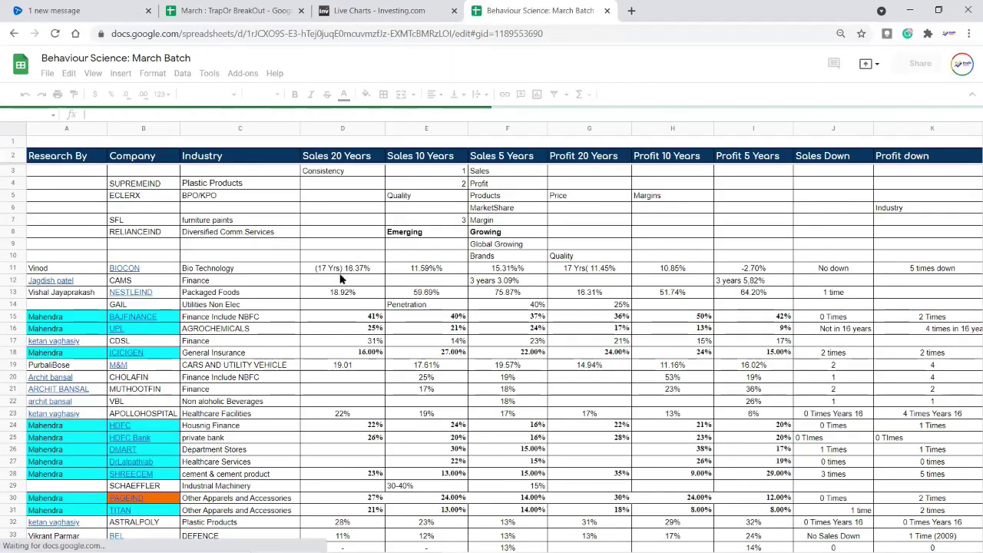
Step: Find "bajaj" in the Industry sheet and open the BajajAuto research sheet linked from the researcher's entry in that row
left_click(338, 276)
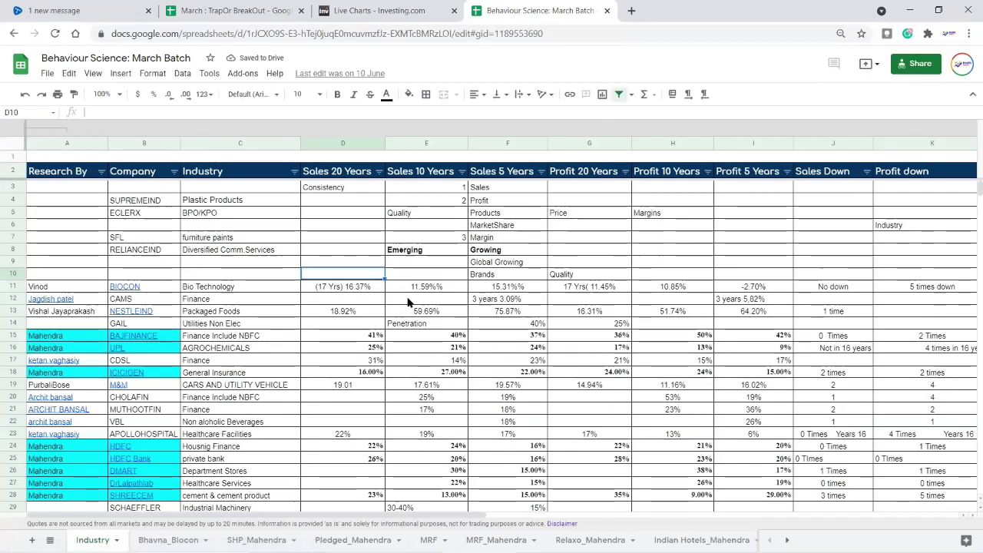
key("Up")
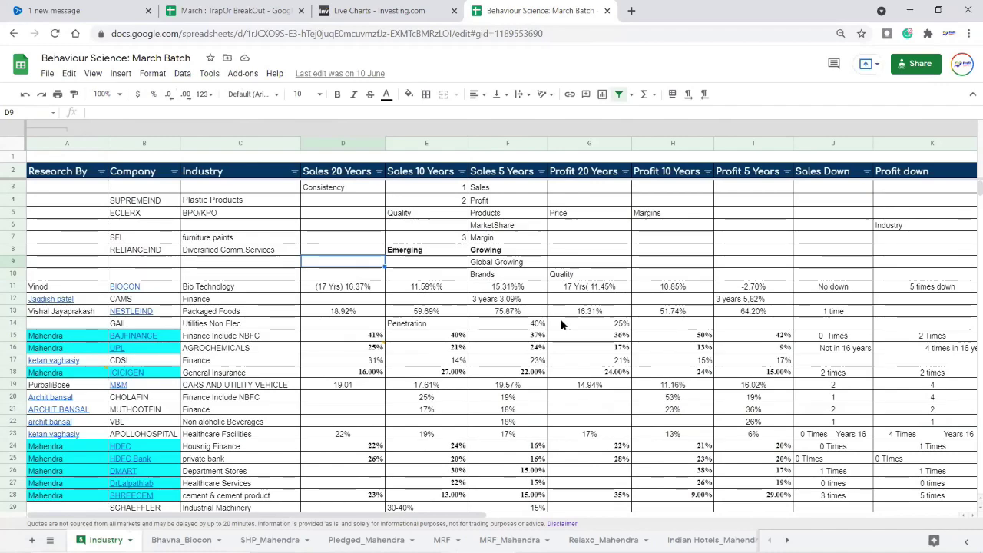
key("ctrl+f")
type("bajaj")
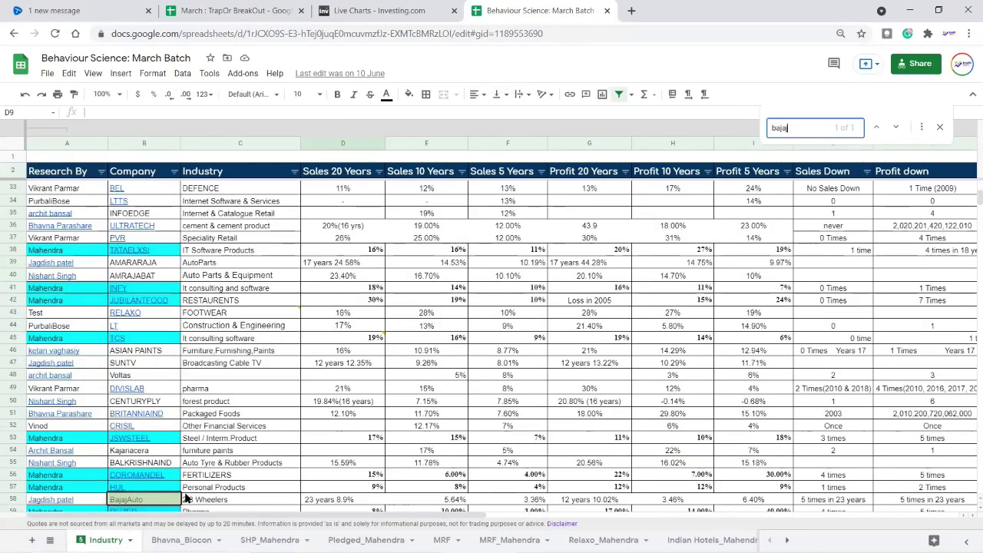
mouse_move(44, 503)
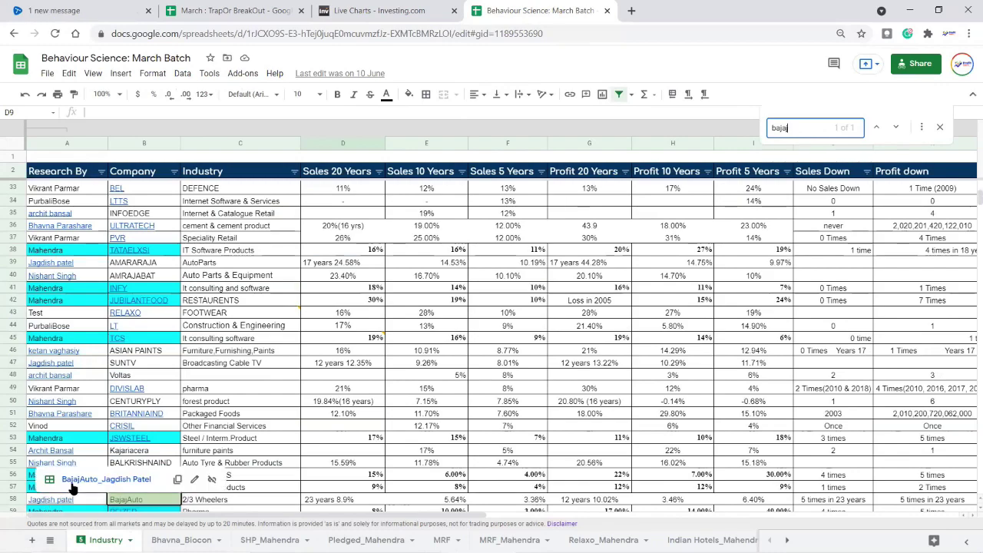
left_click(74, 485)
Step: Examine Bajaj Auto's expectation, estimation and growth tables, down to the yearly actual data on sales, profit and prices
left_click(563, 238)
key("Down")
key("Down")
key("Down")
key("Down")
key("Down")
key("Down")
key("Down")
key("Down")
key("Down")
key("Down")
key("Down")
key("Down")
key("Down")
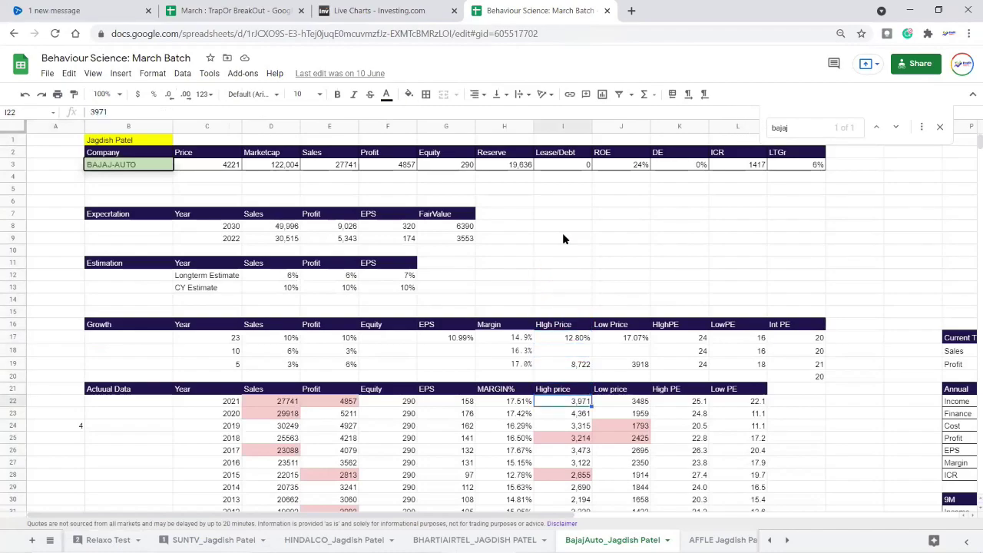
scroll(278, 346, "down", 2)
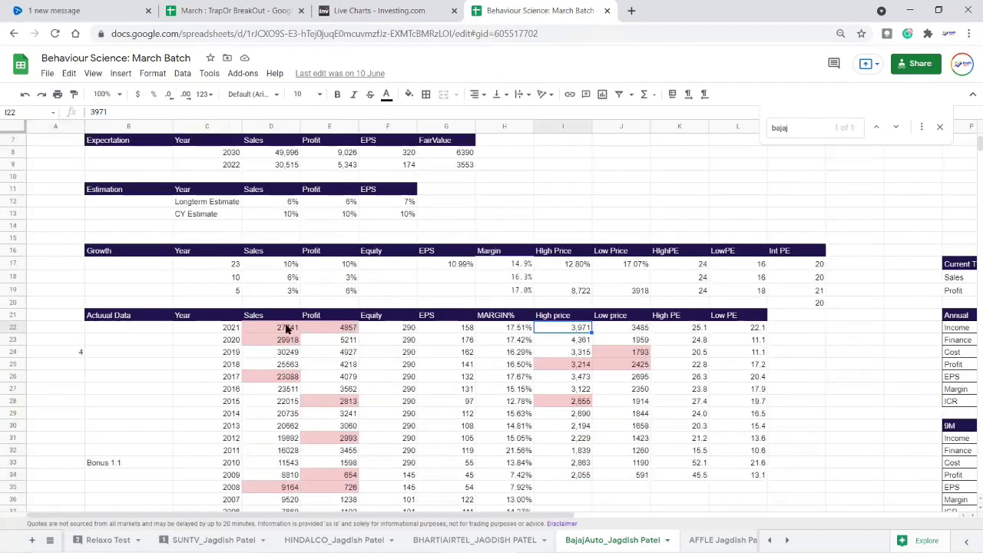
Step: Set the sheet zoom to 125% and select Bajaj Auto's 2021 sales and profit in the actual data table
left_click(292, 326)
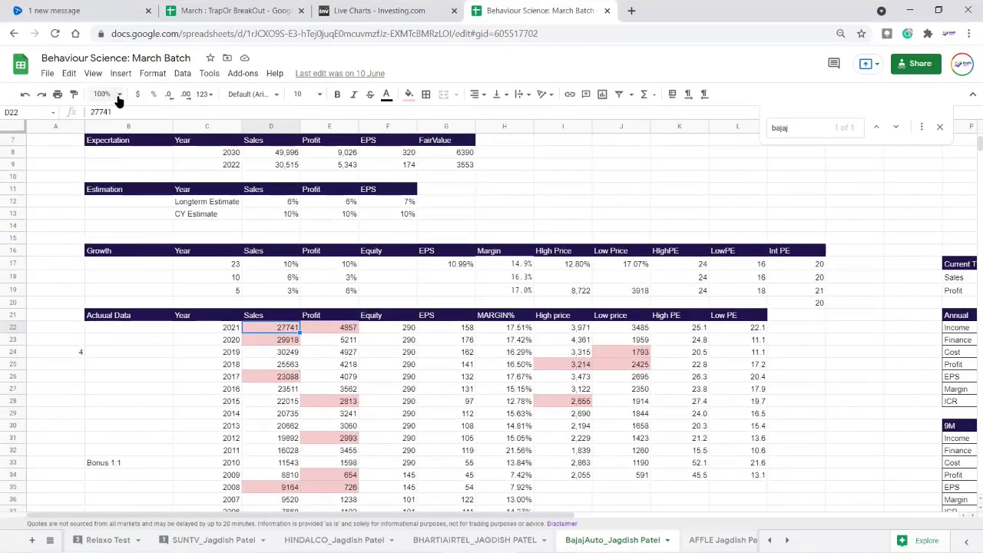
left_click(116, 94)
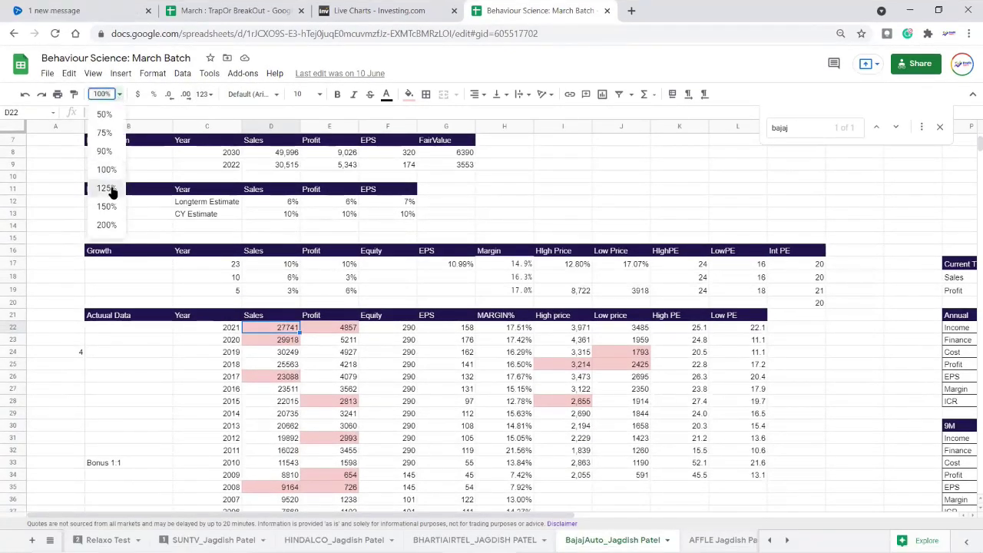
left_click(107, 189)
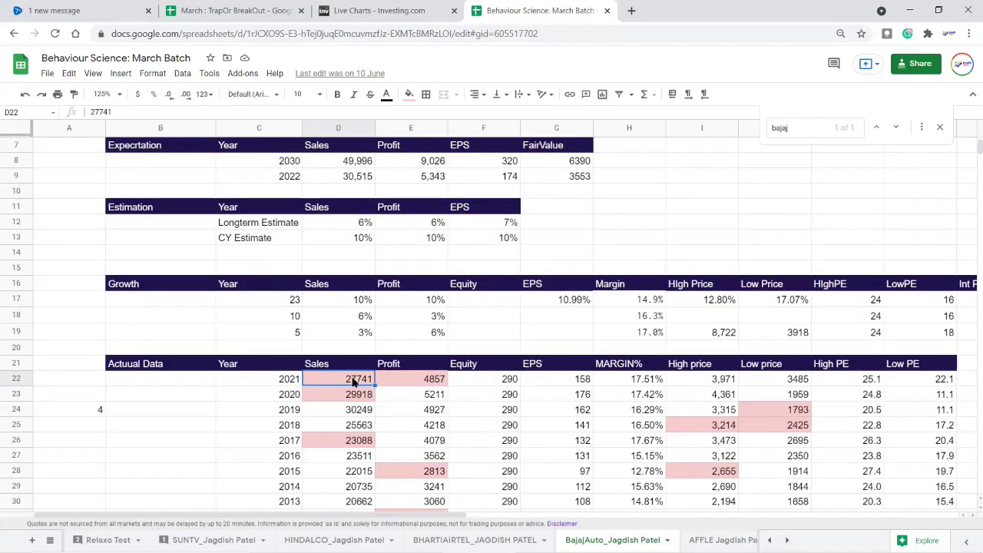
left_click(402, 384)
left_click_drag(359, 381, 434, 384)
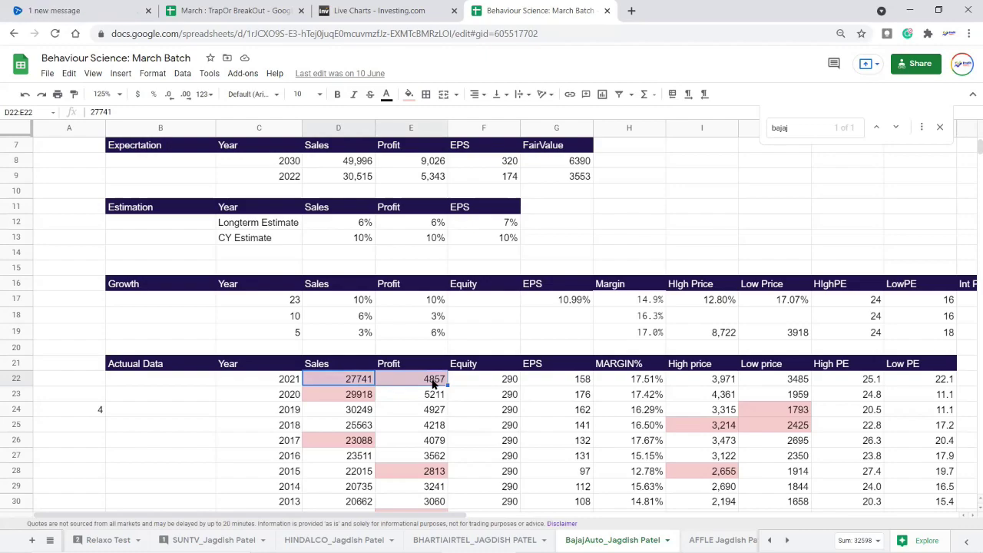
Step: Compare Bajaj Auto's monthly price chart with its 2021 and 2020 sales figures in the research sheet
left_click(369, 5)
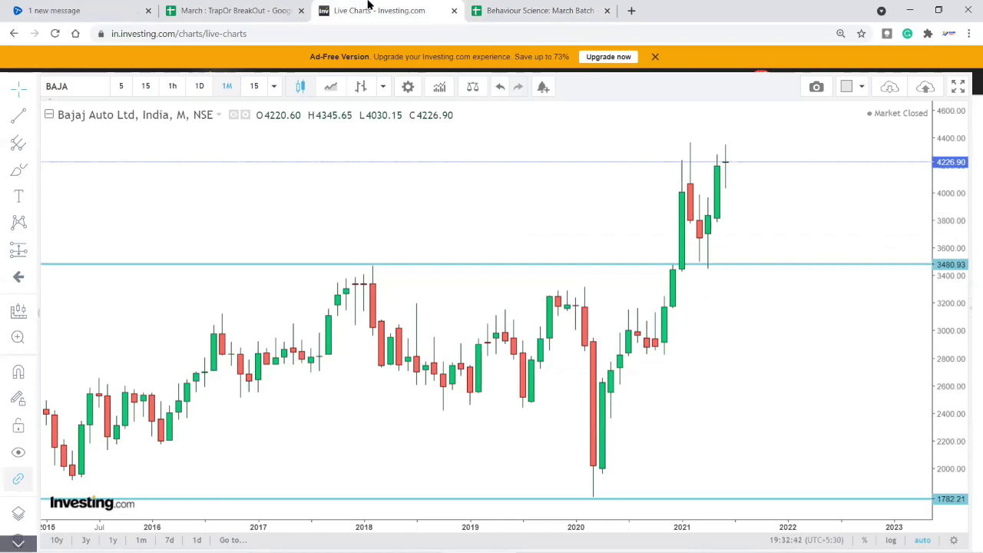
left_click(511, 10)
left_click(328, 379)
left_click_drag(327, 379, 516, 384)
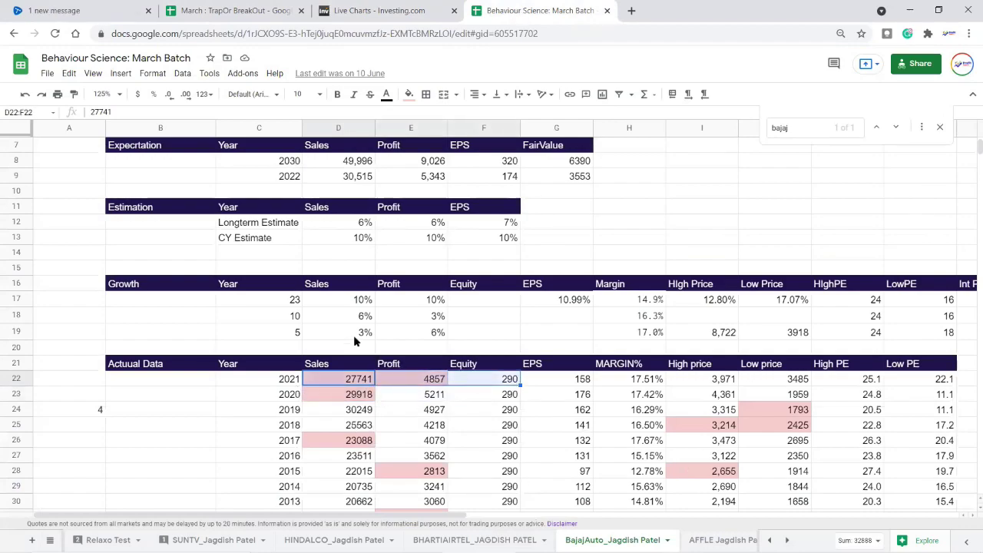
left_click(361, 396)
left_click(361, 381)
Step: Check Bajaj Auto's expected 2022 sales and profit in the expectation table
left_click(346, 179)
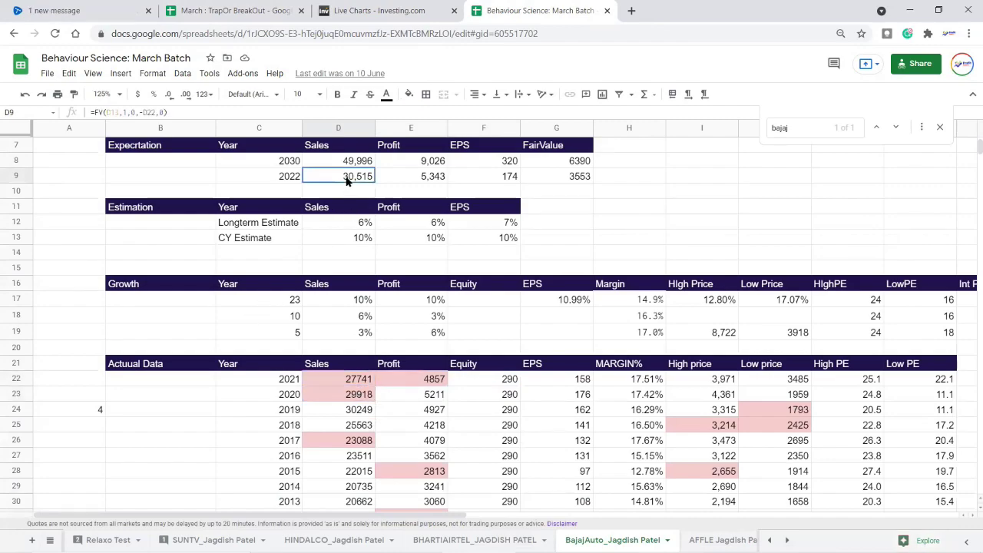
left_click(429, 175)
left_click(343, 179, "shift")
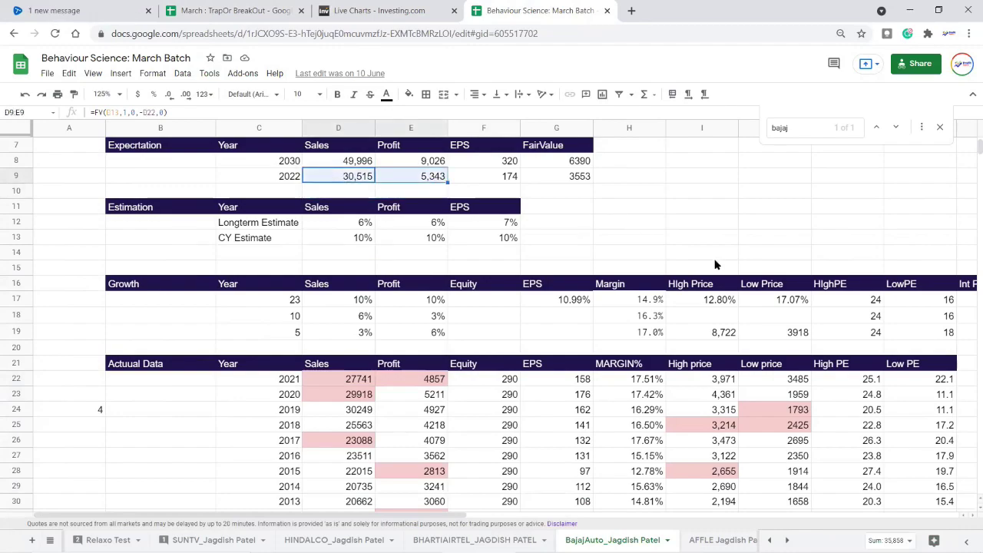
left_click(605, 236)
left_click(324, 177)
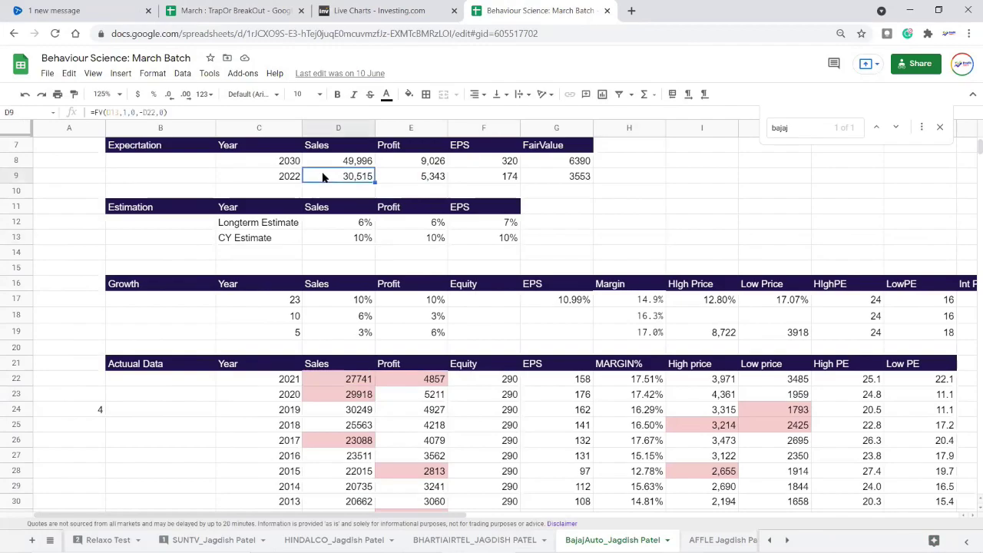
Step: Examine Bajaj Auto's Current Trend and Annual comparison tables beside the yearly data, and return to the start of the sheet
key("Right")
key("Right")
key("Right")
key("Right")
key("Right")
key("Right")
key("Right")
key("Right")
key("Right")
key("Right")
key("Right")
key("Right")
key("Right")
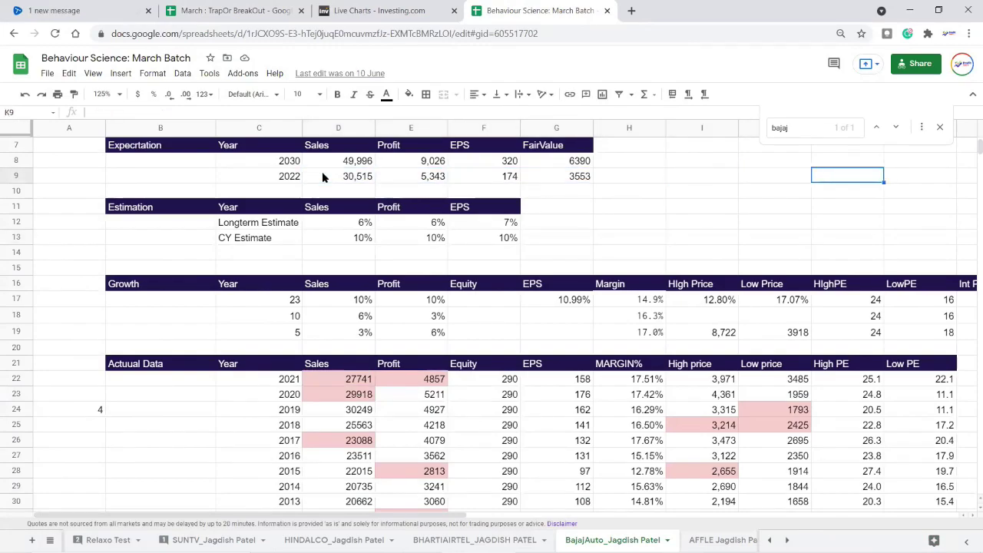
key("Right")
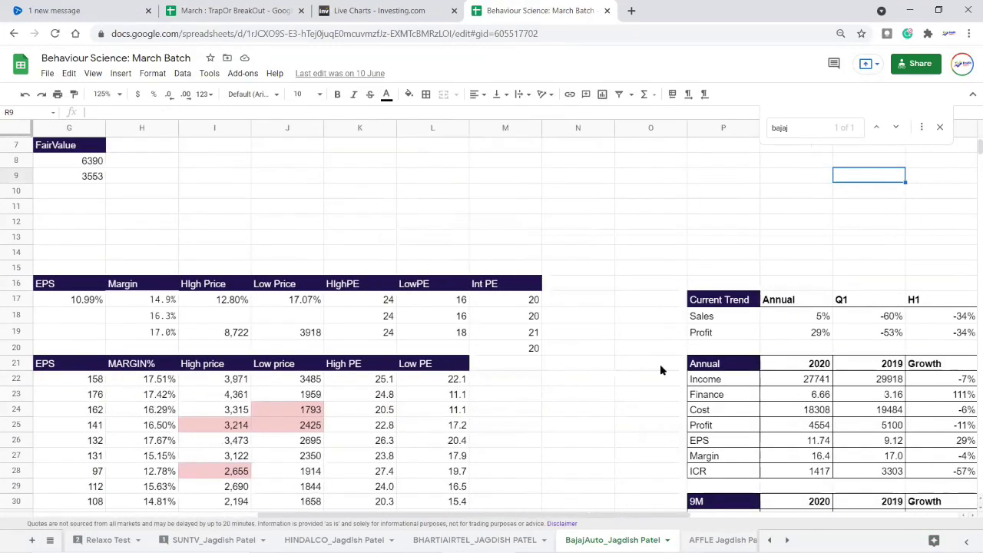
left_click(724, 380)
key("Right")
key("Right")
key("Right")
key("Right")
key("Right")
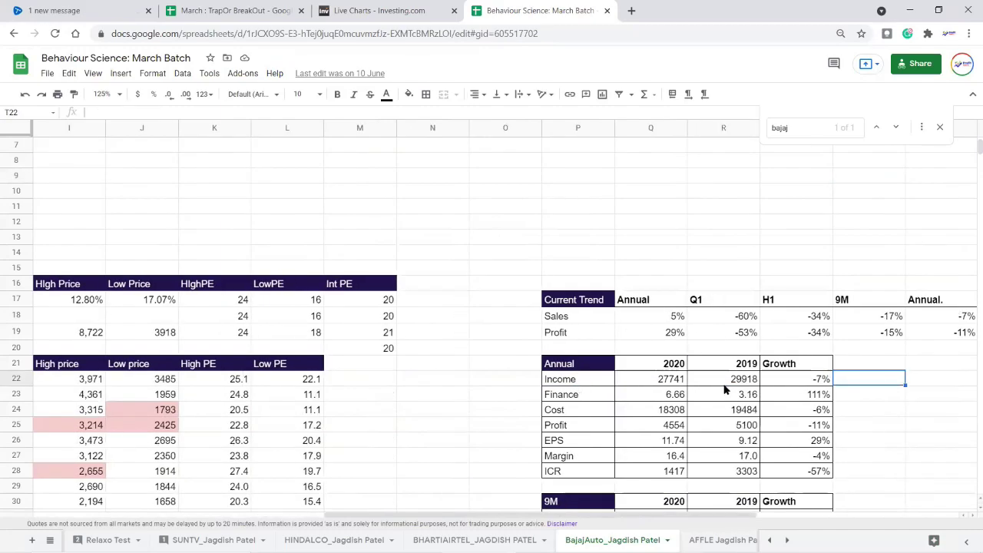
key("Left")
key("Left")
key("Left")
key("Left")
key("Left")
key("Left")
key("Left")
key("Left")
key("Left")
key("Left")
key("Left")
key("Left")
key("Left")
key("Left")
key("Left")
key("Left")
key("Left")
key("Left")
key("Left")
key("Left")
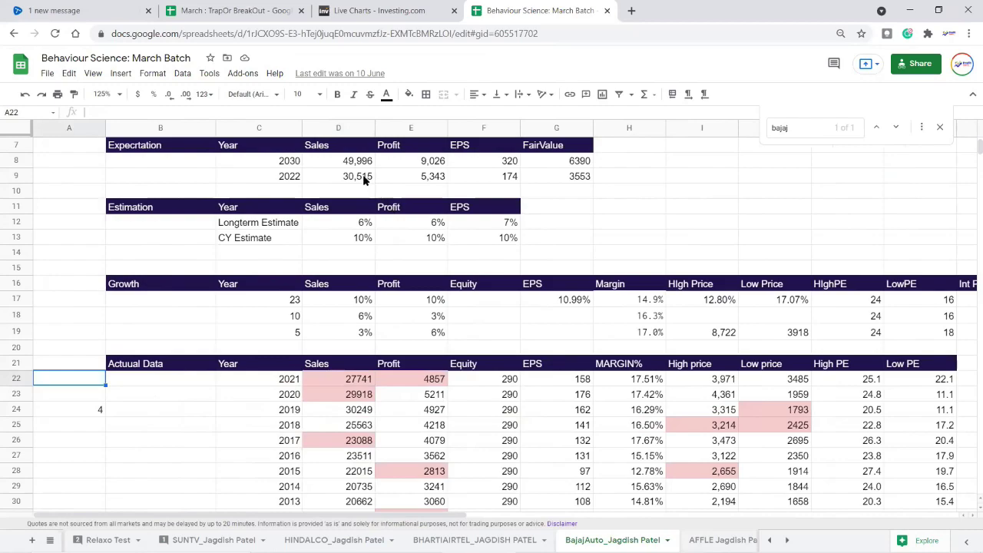
Step: Check the expected 2022 sales and profit formulas, and inspect the candles around the upper horizontal line on the Bajaj Auto chart
left_click(364, 178)
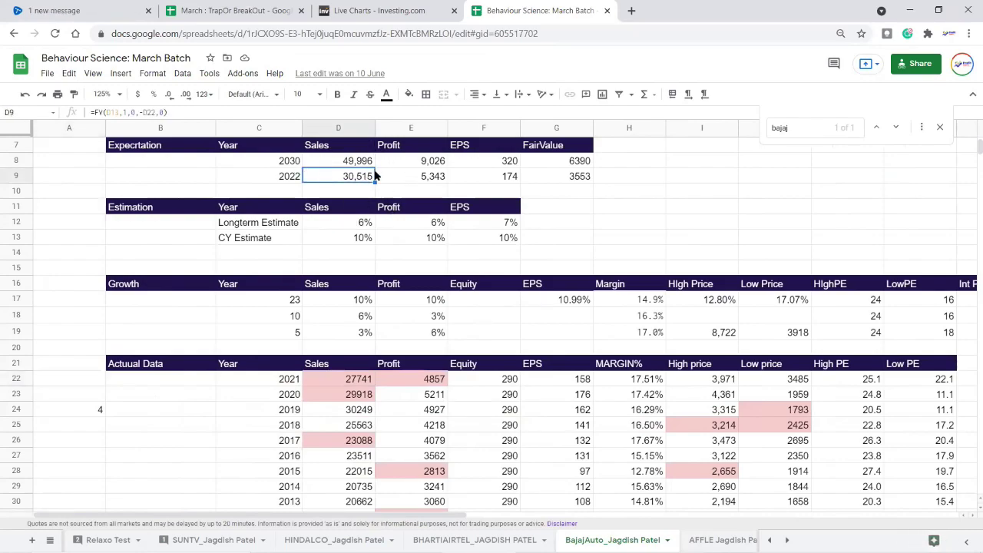
left_click(429, 179)
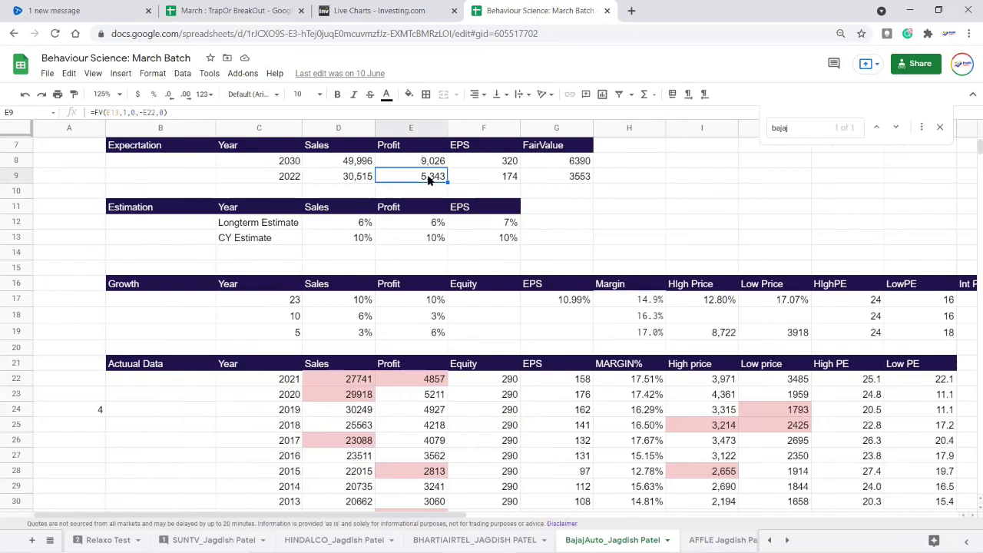
left_click(398, 6)
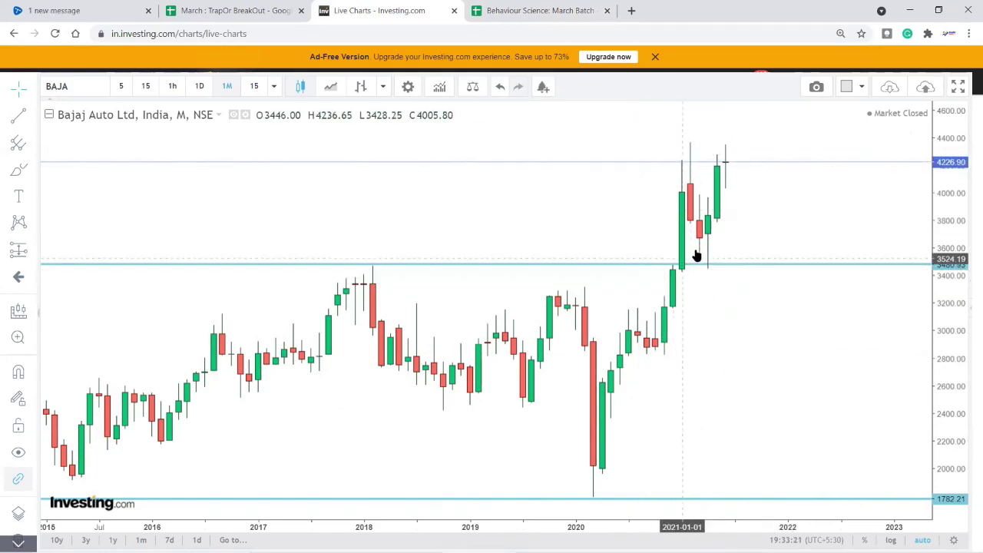
left_click_drag(620, 266, 682, 261)
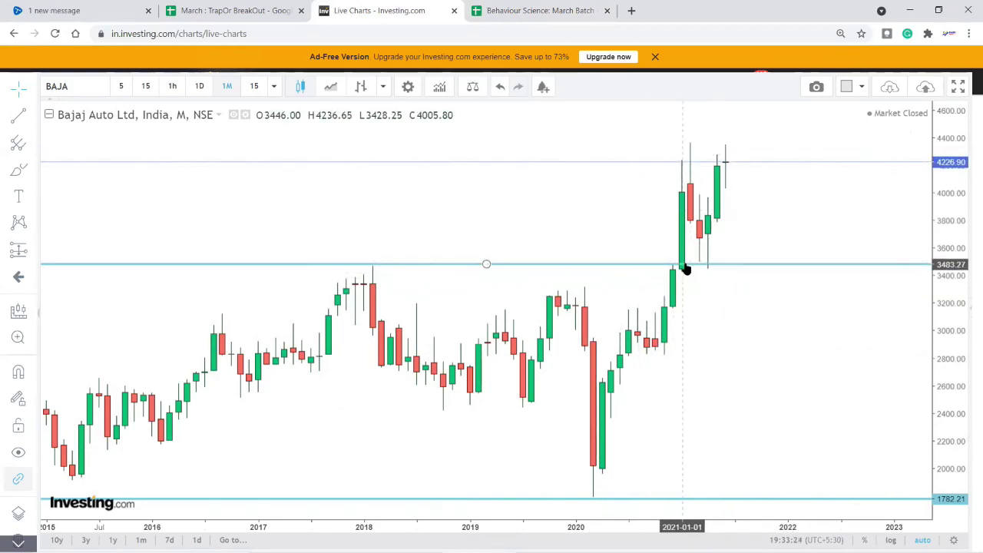
left_click(719, 248)
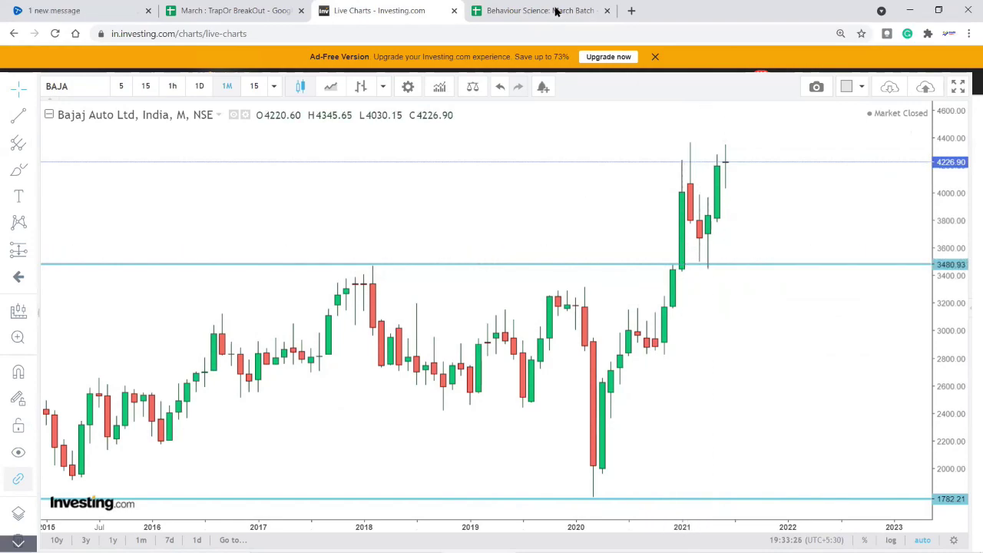
Step: Recheck the expected 2022 sales and profit against Bajaj Auto's latest monthly candles
key("ctrl+Tab")
left_click_drag(357, 178, 424, 183)
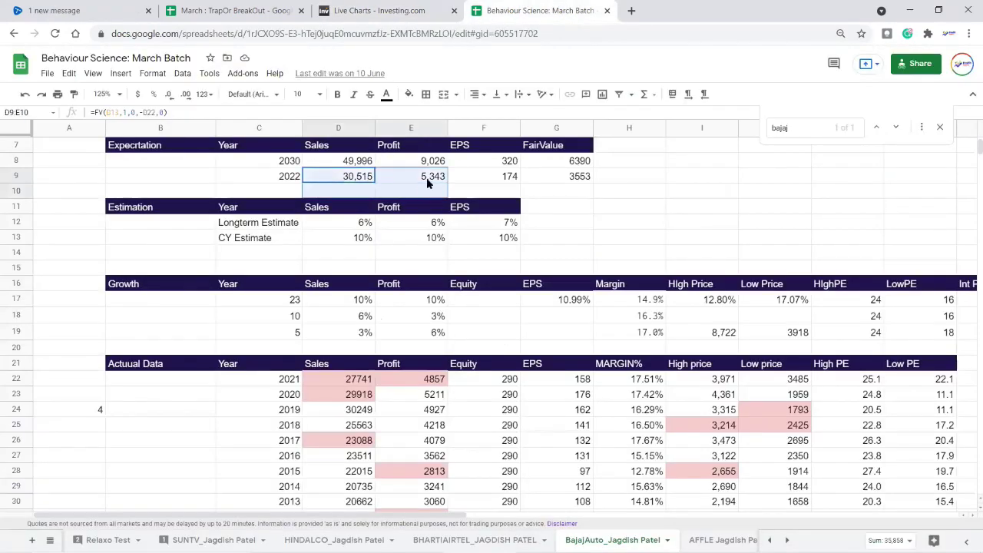
key("ctrl+shift+Tab")
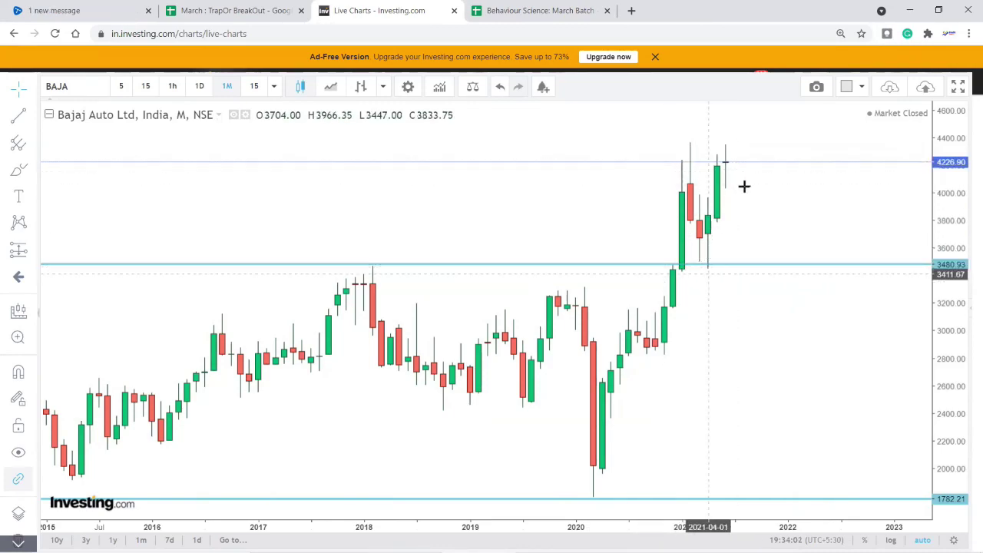
key("ctrl+Tab")
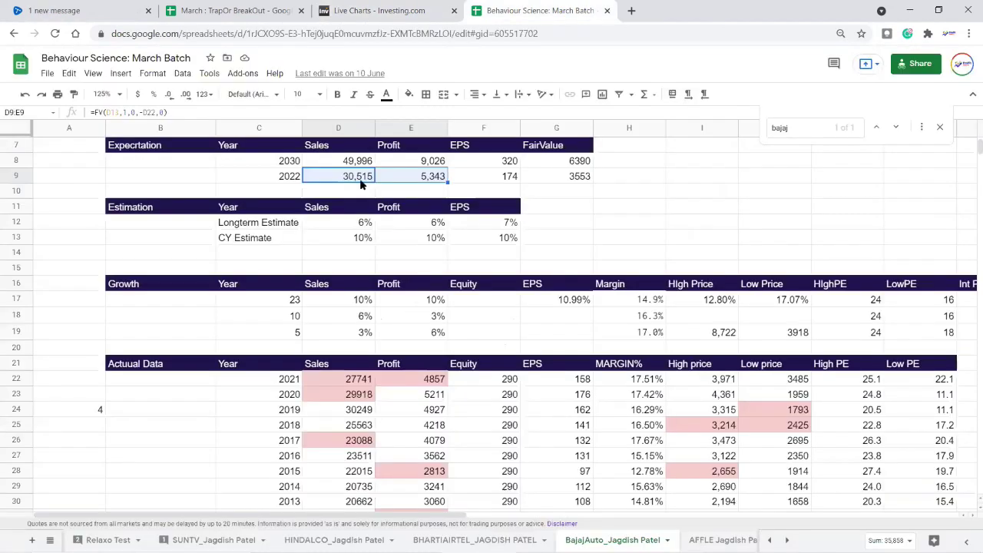
left_click_drag(715, 223, 705, 205)
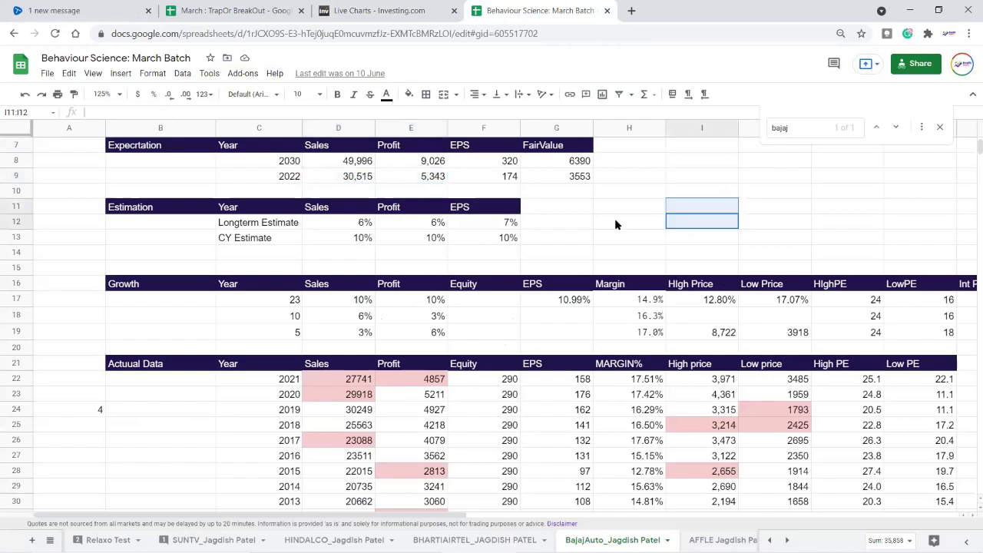
left_click_drag(366, 181, 437, 178)
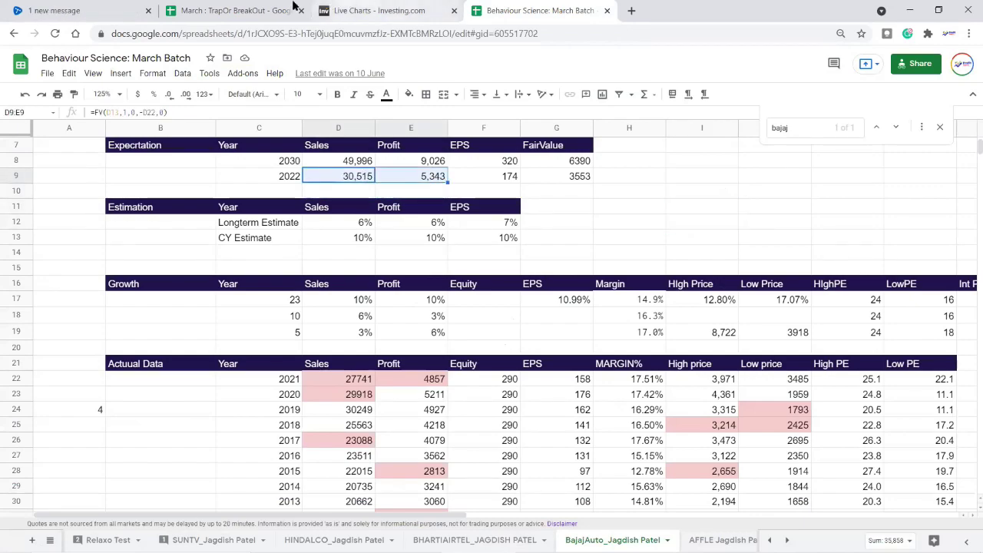
Step: Look up EICHERMOT in the 2,3,Wheeler sheet and return to the Behaviour Science: March Batch spreadsheet
left_click(235, 10)
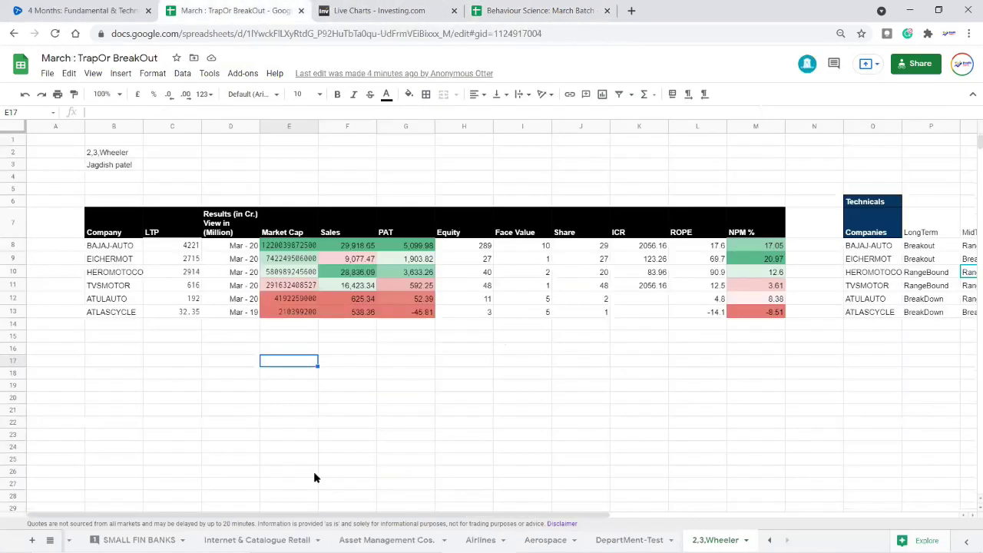
left_click(129, 259)
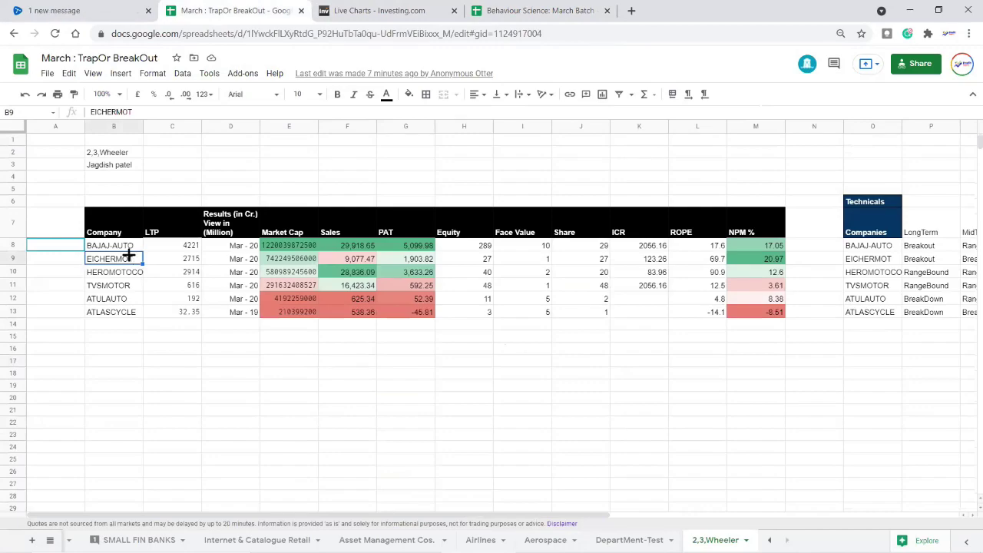
left_click(390, 10)
left_click(538, 10)
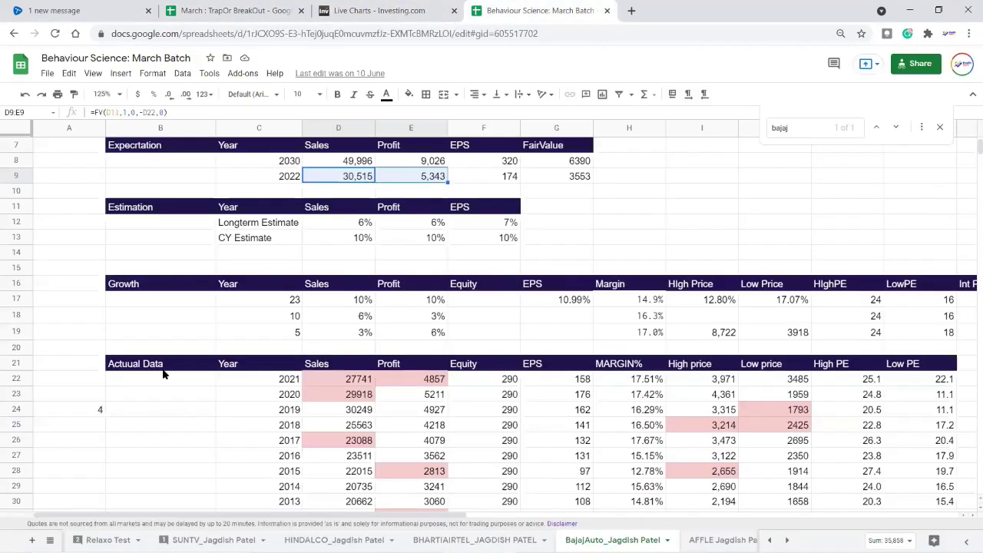
Step: Find "eicher" in the Industry sheet and open the EICHERMOT research sheet linked from the EicherMotor entry
left_click(50, 540)
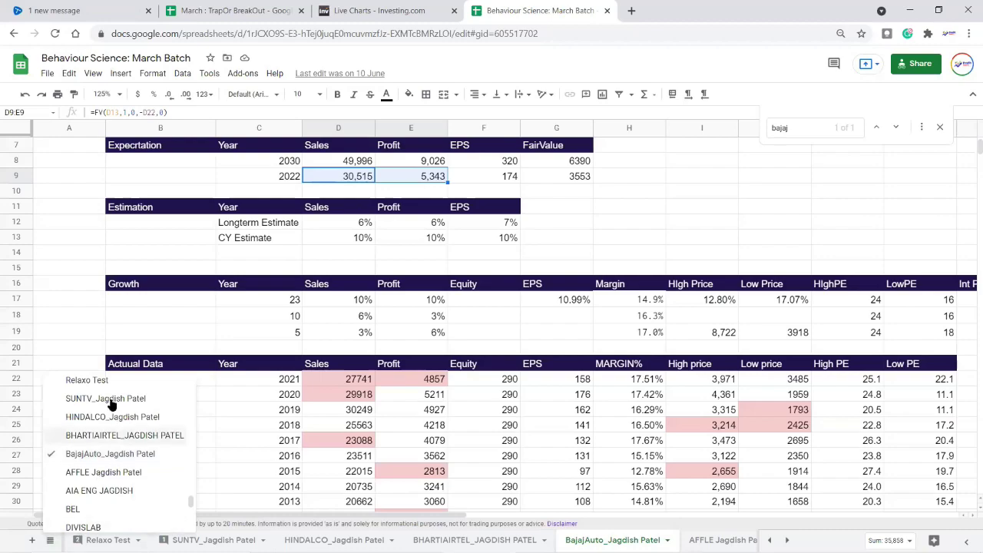
scroll(106, 526, "down", 5)
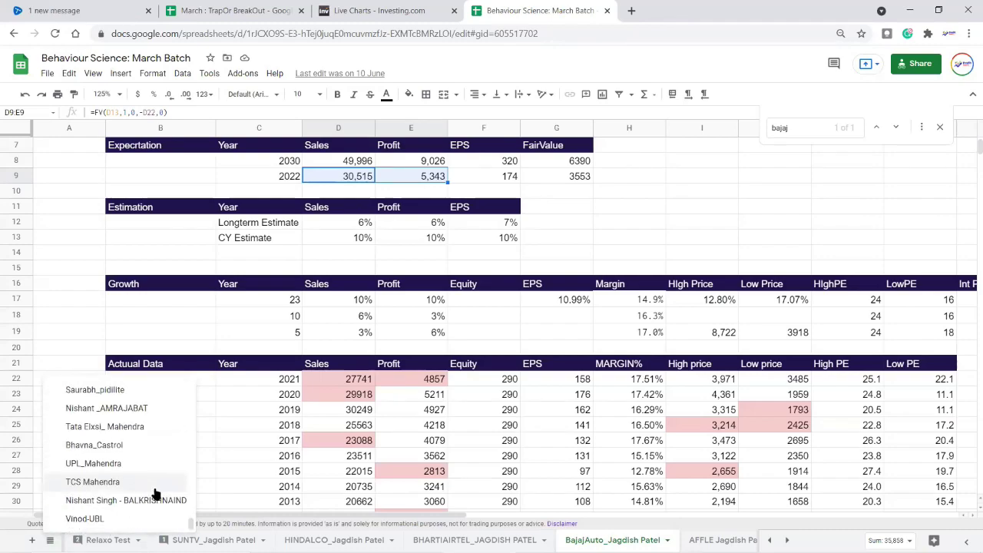
scroll(107, 522, "up", 10)
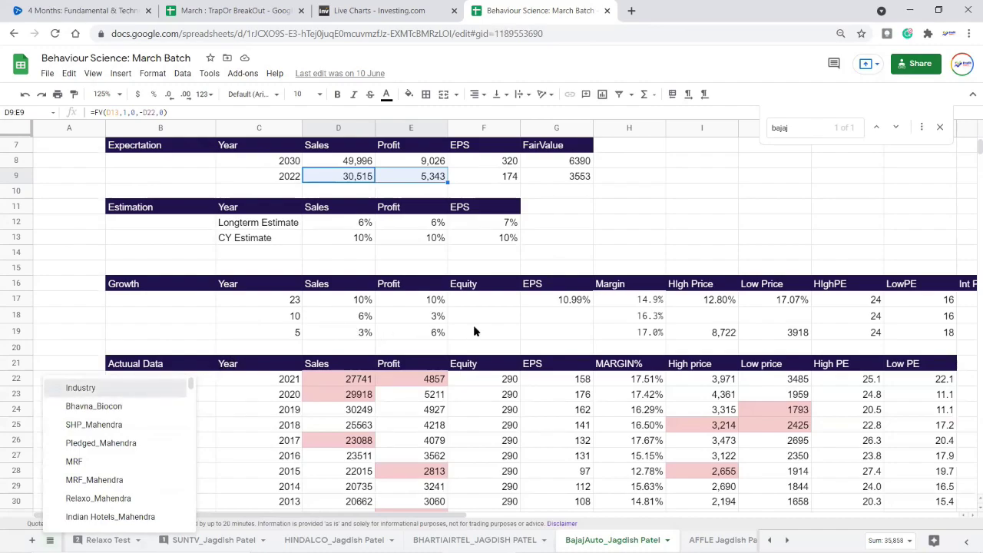
key("ctrl+f")
type("eicher")
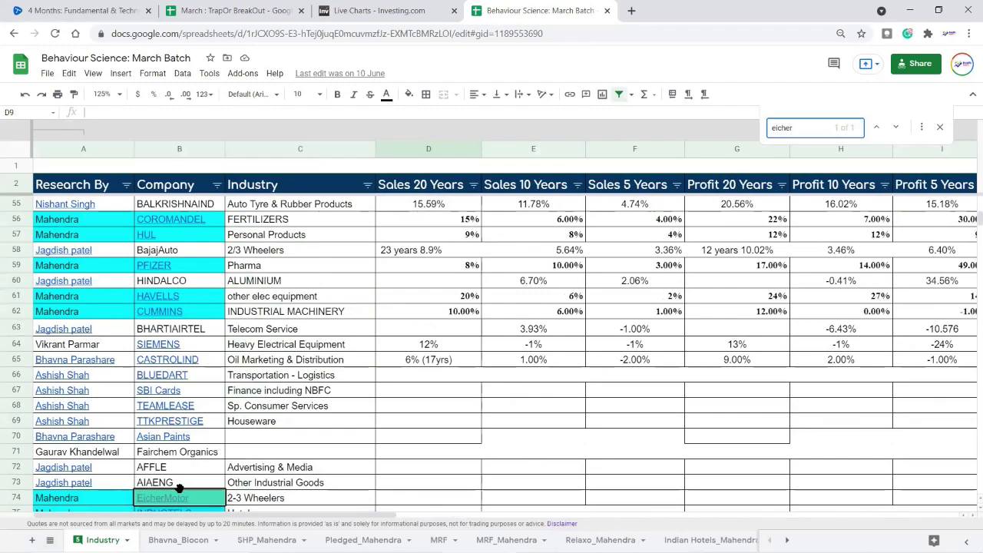
key("Escape")
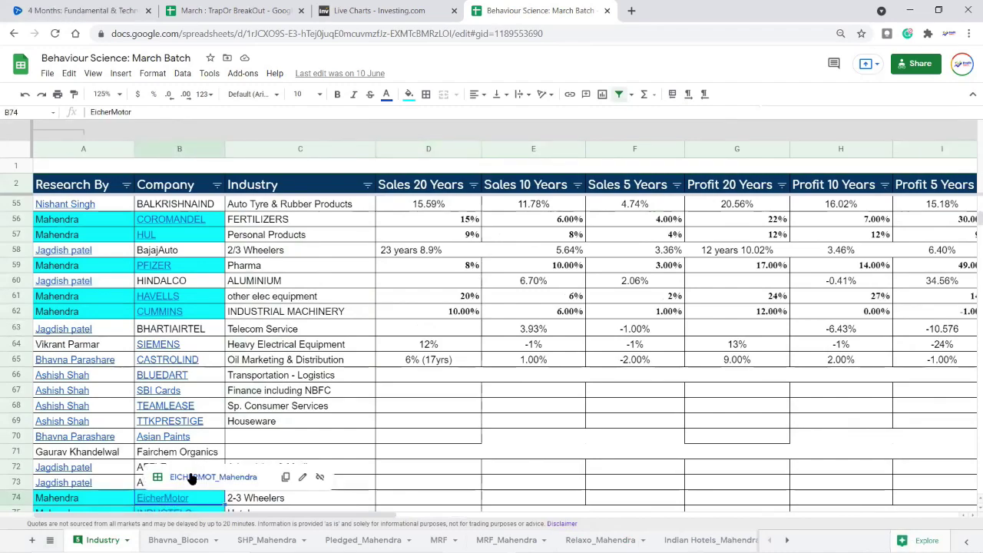
left_click(213, 477)
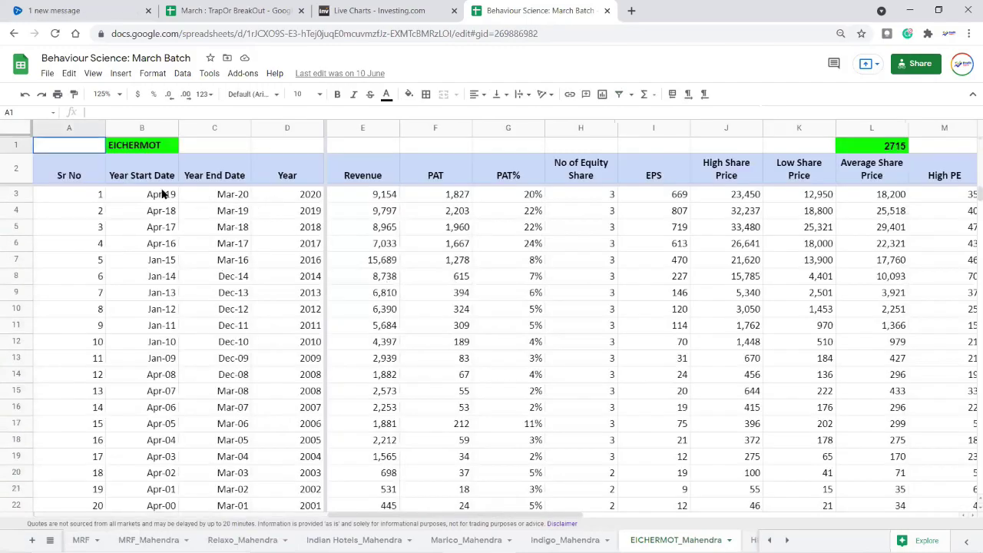
Step: Examine Eicher Motors' yearly data, CAGR averages and growth estimates, down to the projected 2022 revenue under PAT Margin %
left_click(162, 195)
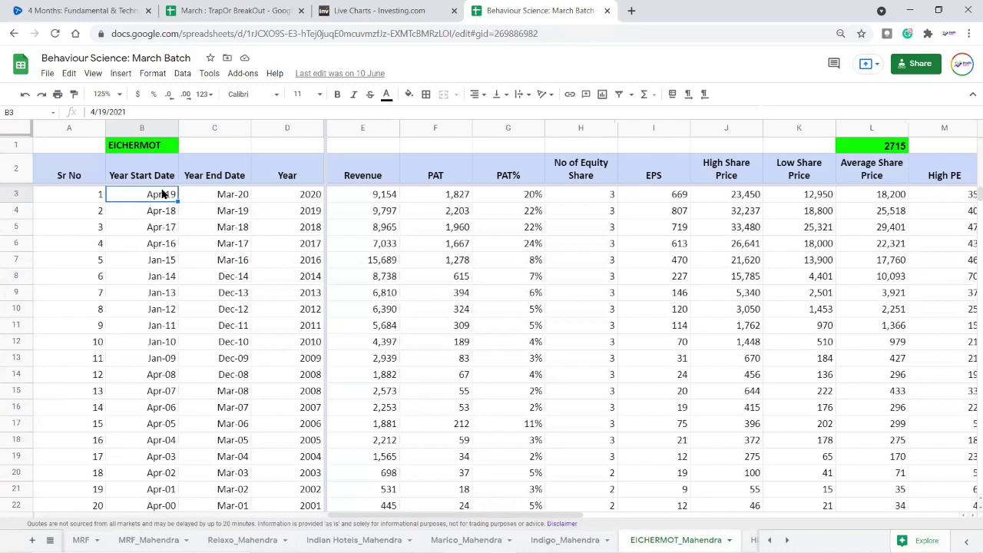
key("Left")
key("ctrl+Down")
key("Right")
key("Right")
key("Right")
key("Right")
key("Down")
key("Down")
key("Down")
key("Down")
key("Down")
key("Down")
key("Down")
key("Down")
key("Down")
key("Down")
key("Down")
key("Down")
key("Down")
key("Down")
key("Down")
key("Down")
key("Down")
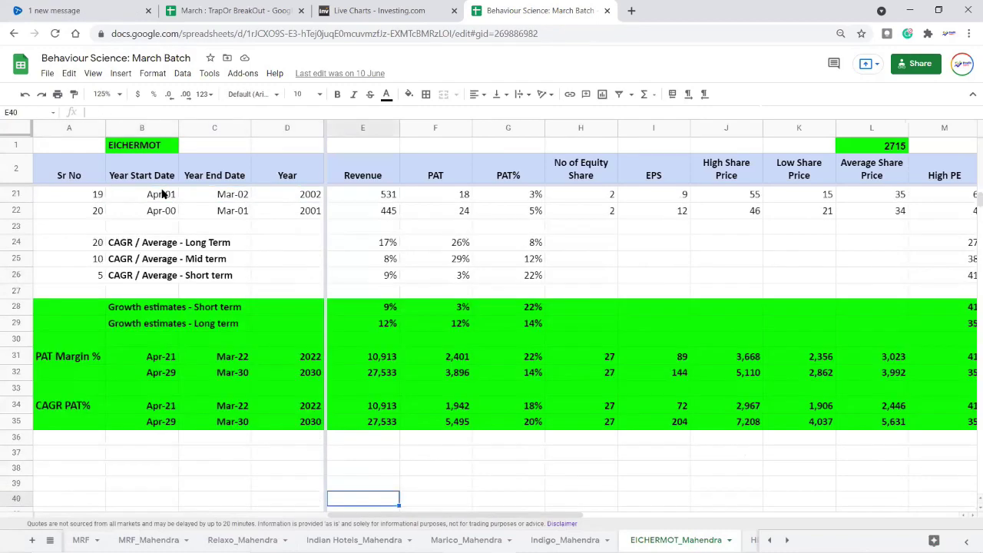
key("Up")
key("Up")
key("Up")
key("Up")
key("Up")
key("Up")
key("Up")
key("Up")
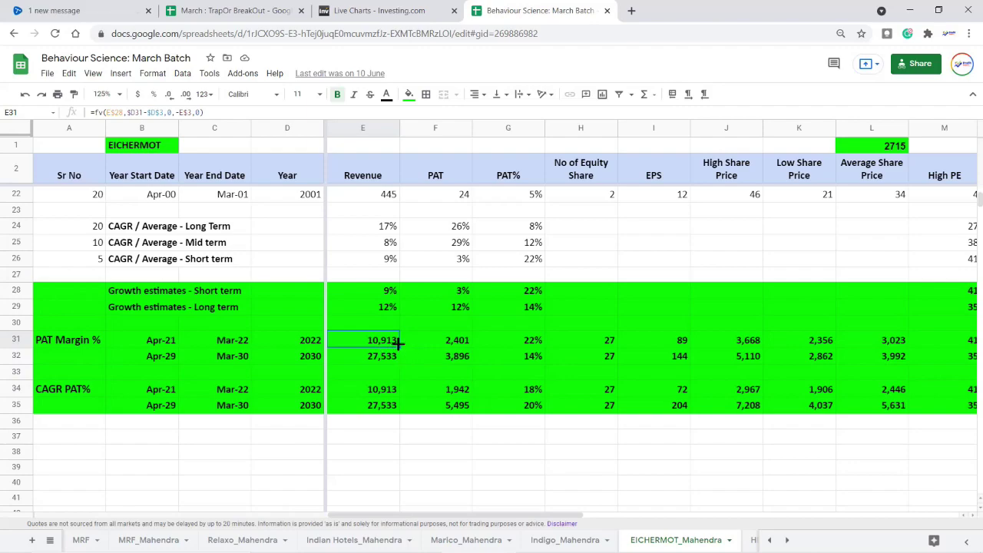
Step: Compare Eicher Motors' projected 2022 revenue and PAT under PAT Margin % with those under CAGR PAT%
left_click_drag(461, 343, 390, 340)
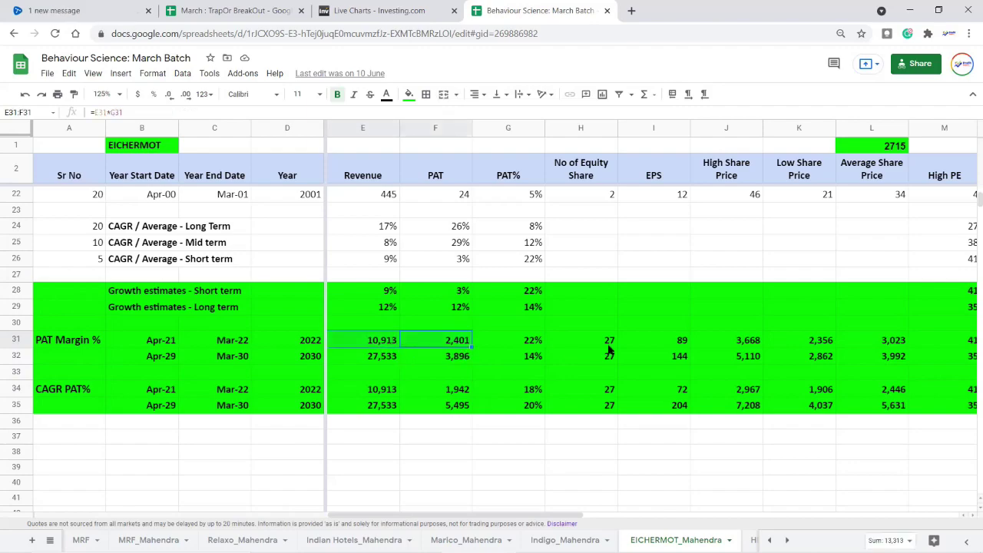
left_click_drag(384, 340, 447, 342)
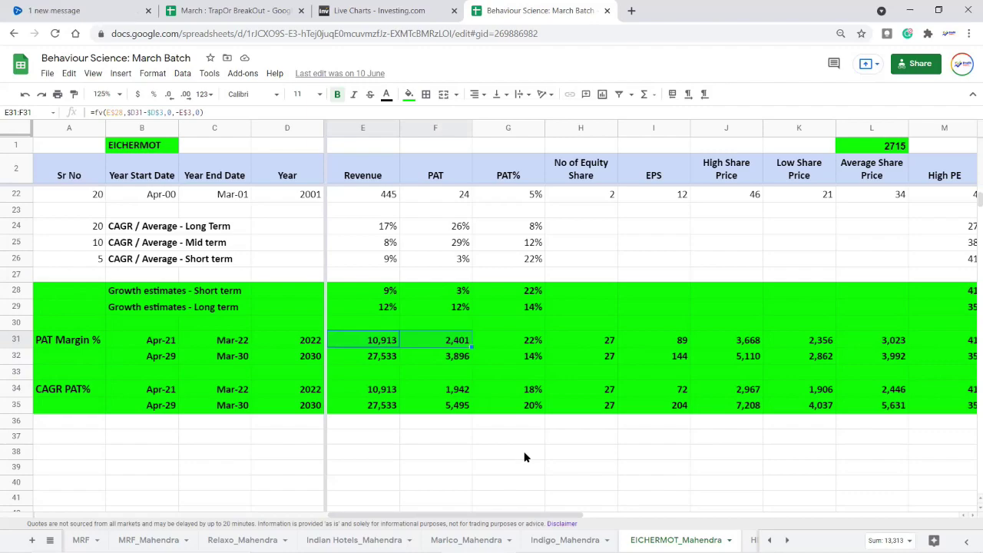
left_click(459, 391)
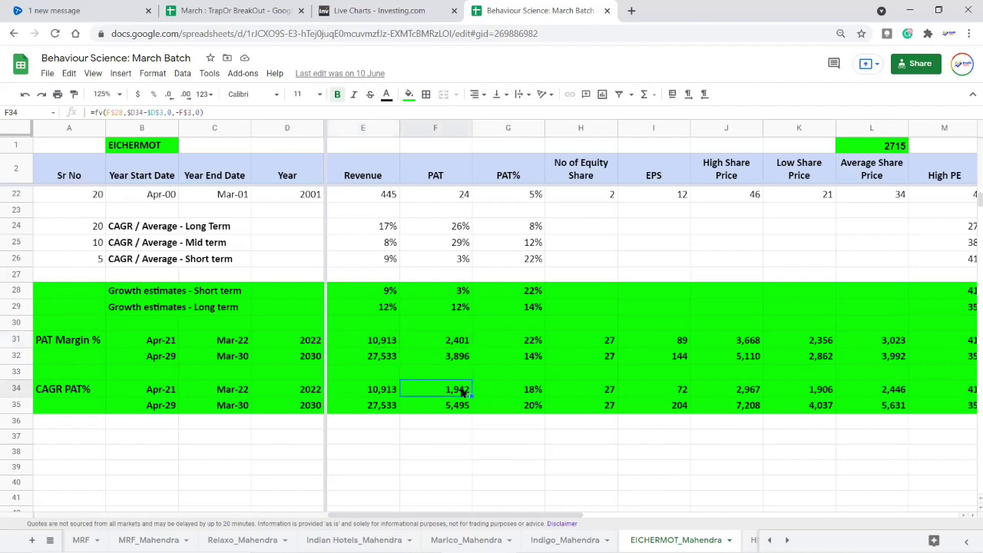
left_click(384, 390)
Step: Check the yearly results and CAGR averages behind Eicher Motors' projected 2022 PAT under CAGR PAT%
scroll(456, 342, "up", 6)
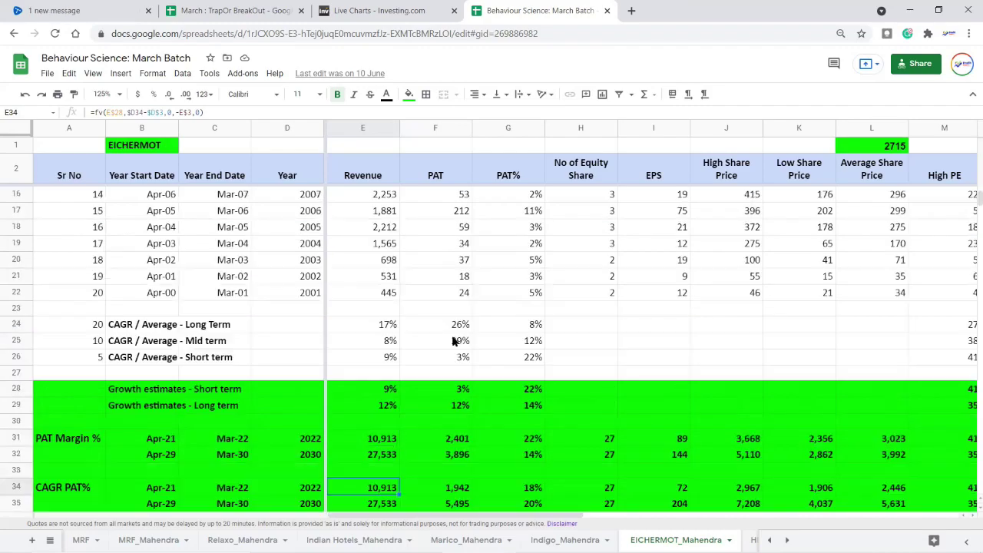
scroll(458, 327, "down", 5)
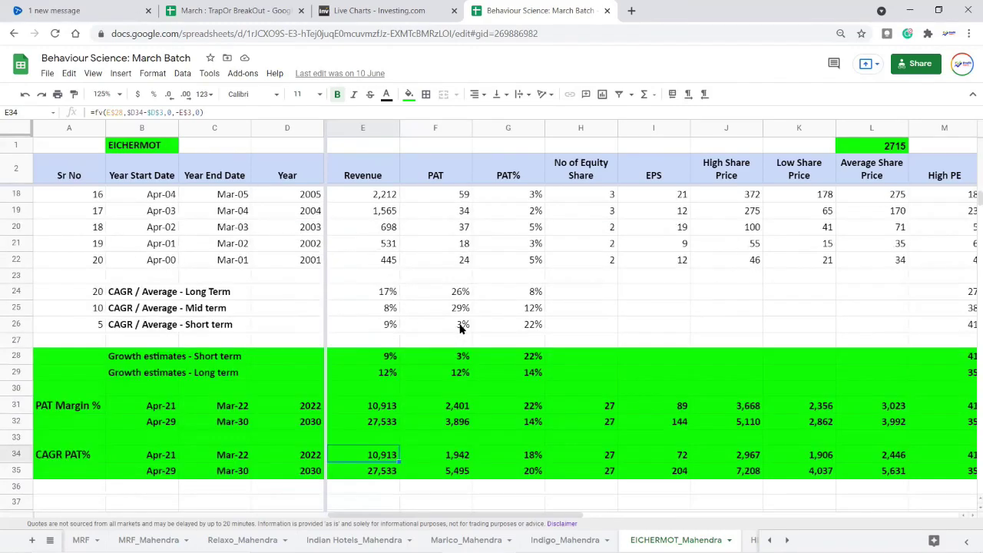
scroll(458, 332, "up", 5)
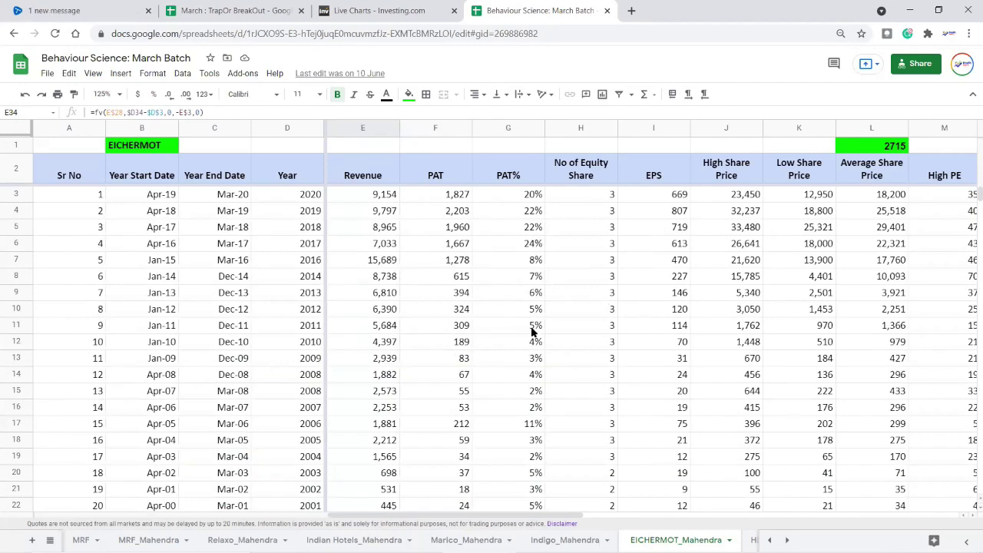
scroll(496, 358, "down", 3)
scroll(496, 359, "down", 2)
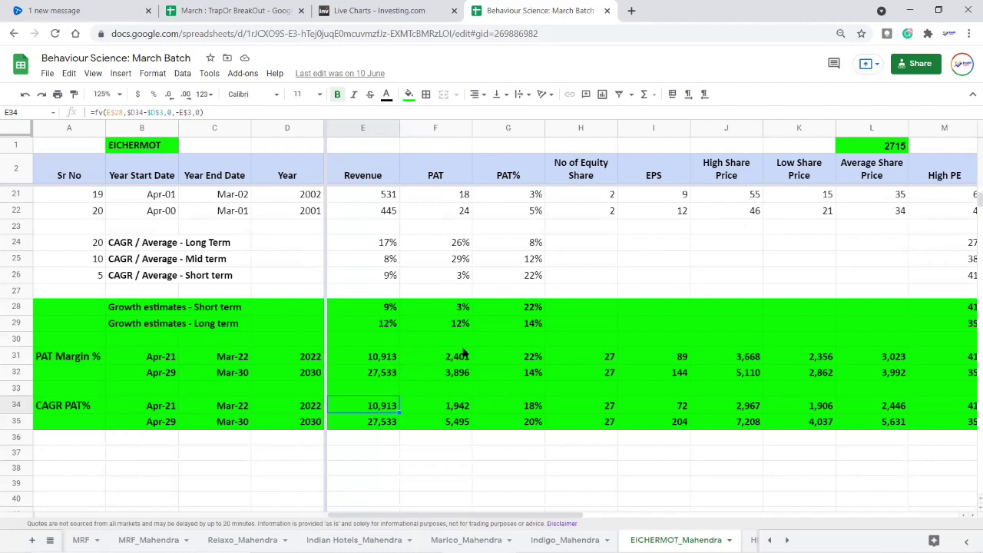
left_click(454, 409)
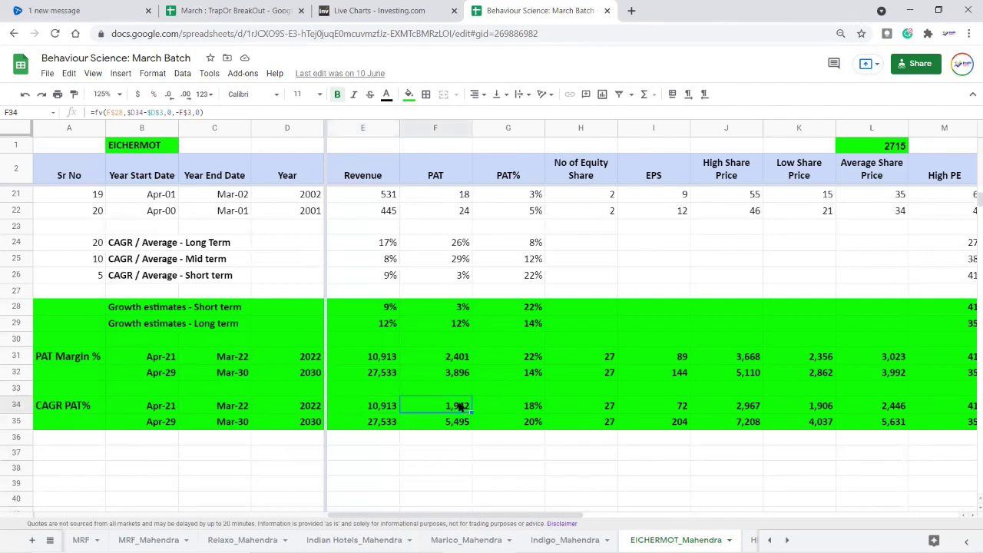
Step: Compare Eicher Motors' PAT for 2016 to 2020, especially 2019, with the 2022 PAT projected under CAGR PAT%
scroll(460, 406, "up", 6)
left_click_drag(459, 201, 453, 262)
left_click(459, 216)
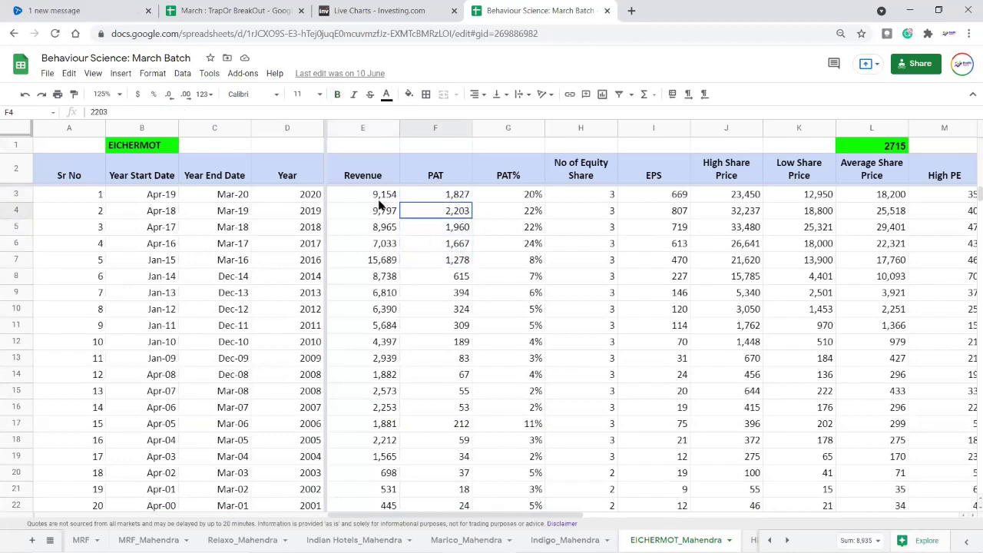
key("shift+Left")
key("shift+Left")
left_click(462, 217)
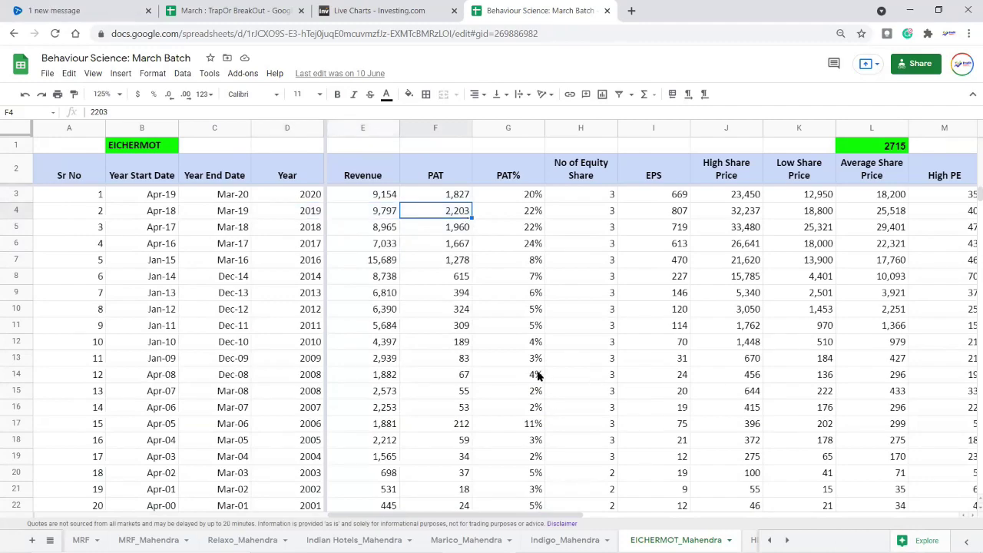
scroll(538, 374, "down", 4)
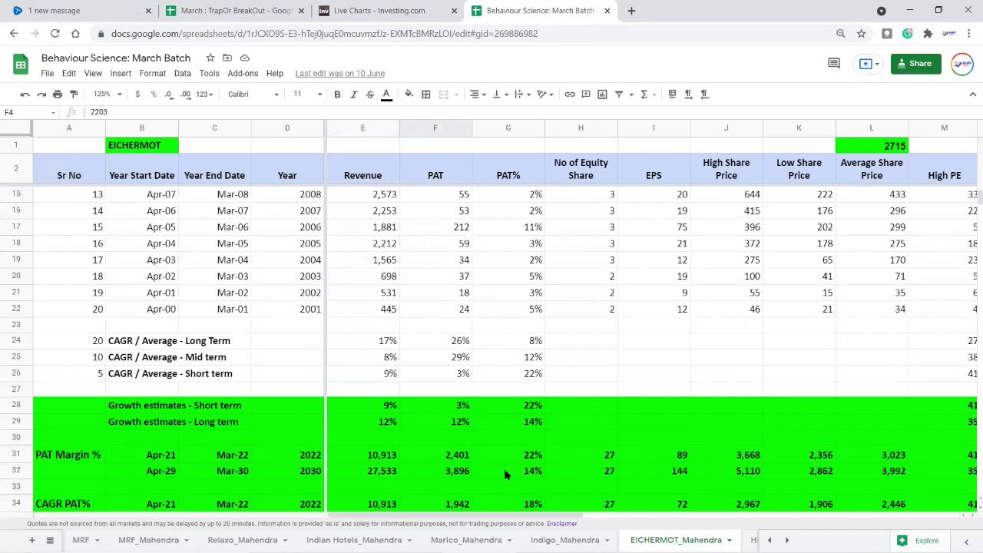
left_click(468, 504)
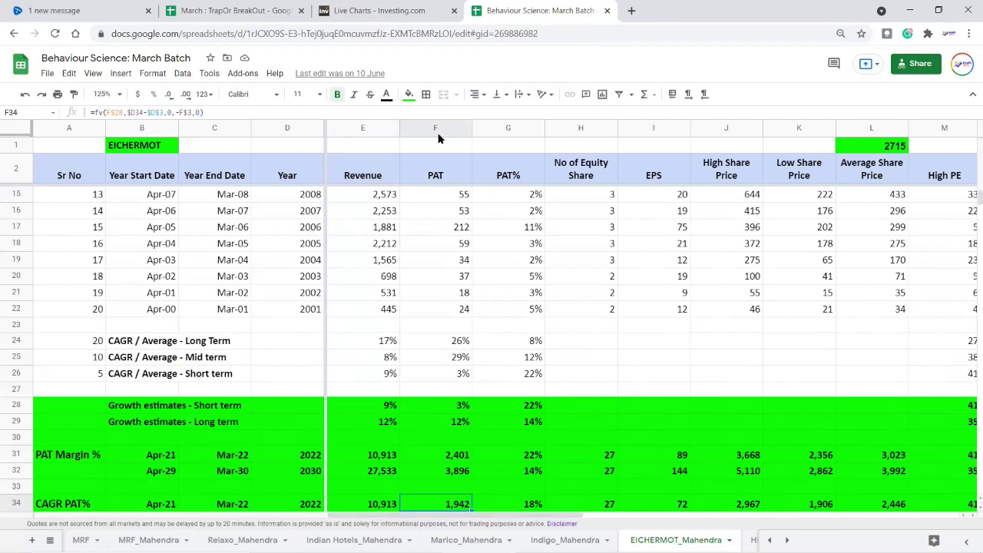
Step: Switch to the Investing.com live chart and load the NSE stock Eicher Motors Ltd., showing its history back to about 2010
left_click(370, 12)
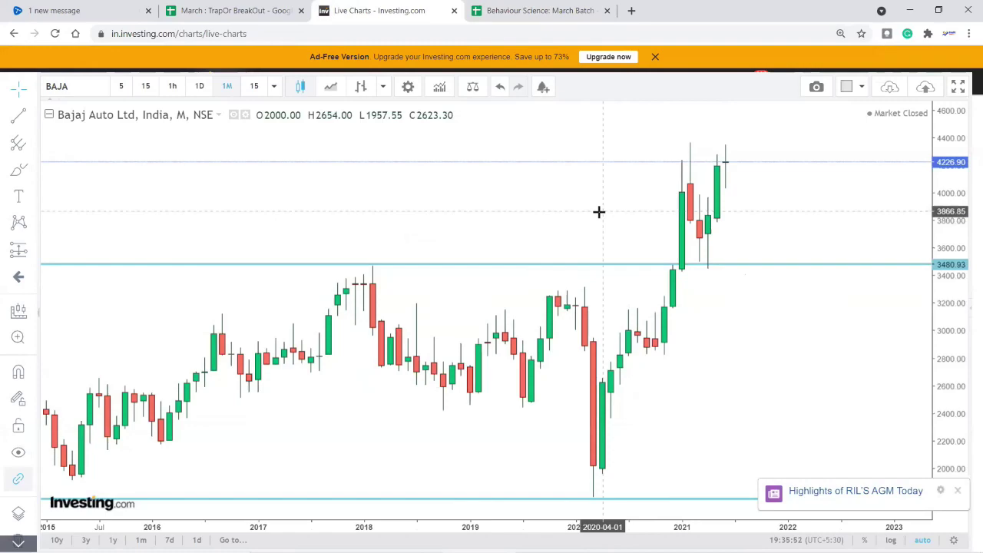
type("EICHER")
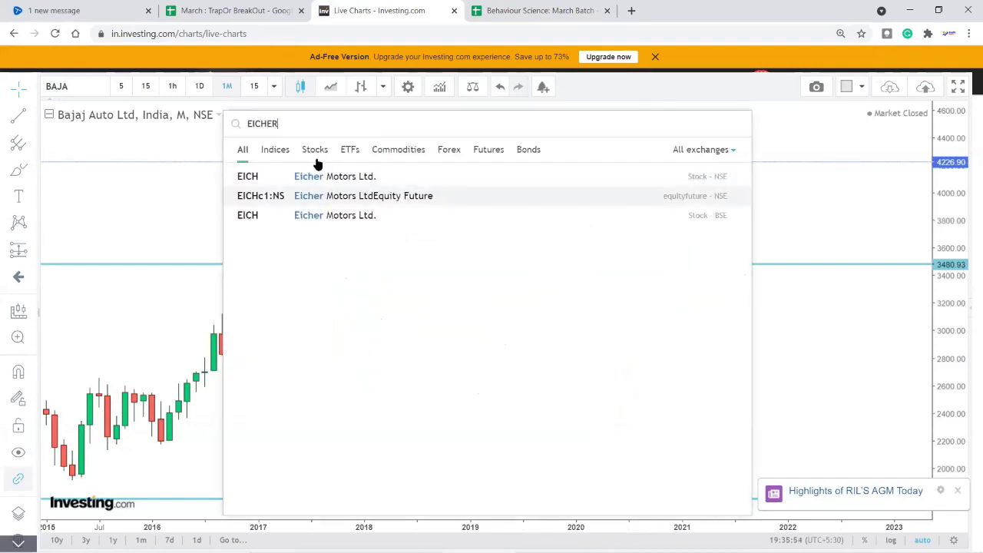
left_click(349, 177)
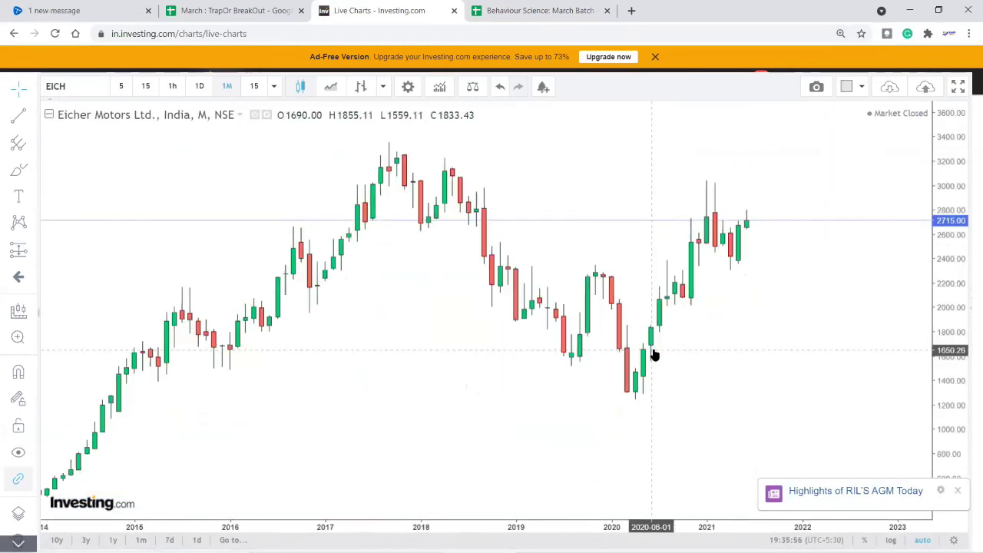
scroll(652, 355, "down", 3)
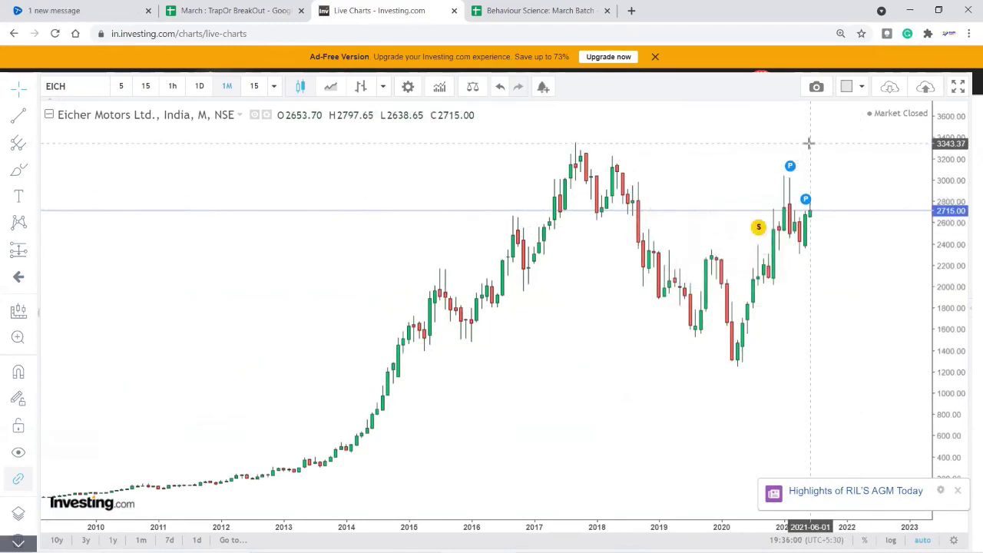
Step: Return to the EICHERMOT research sheet and recheck the 2019 PAT against the growth estimates and 2022 projections
left_click(541, 10)
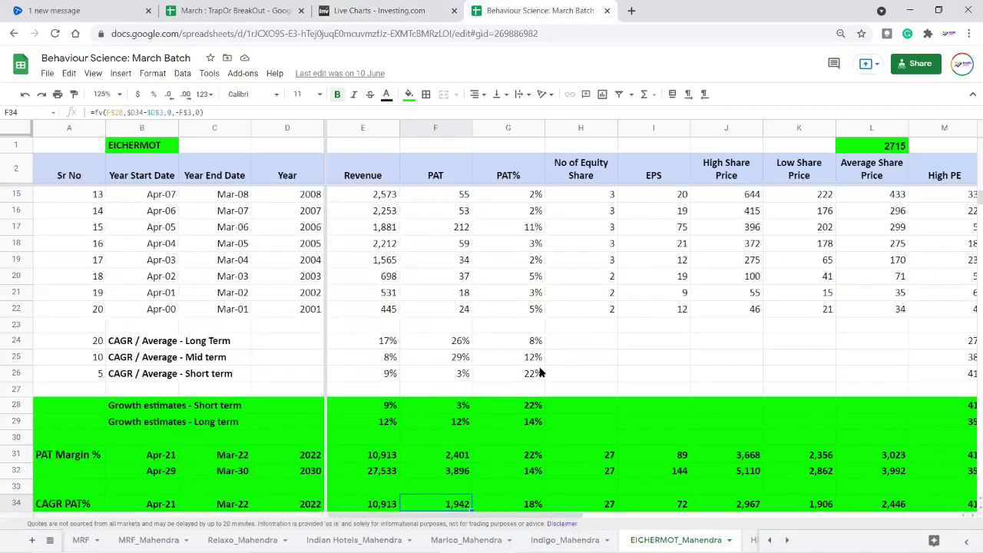
scroll(509, 357, "up", 2)
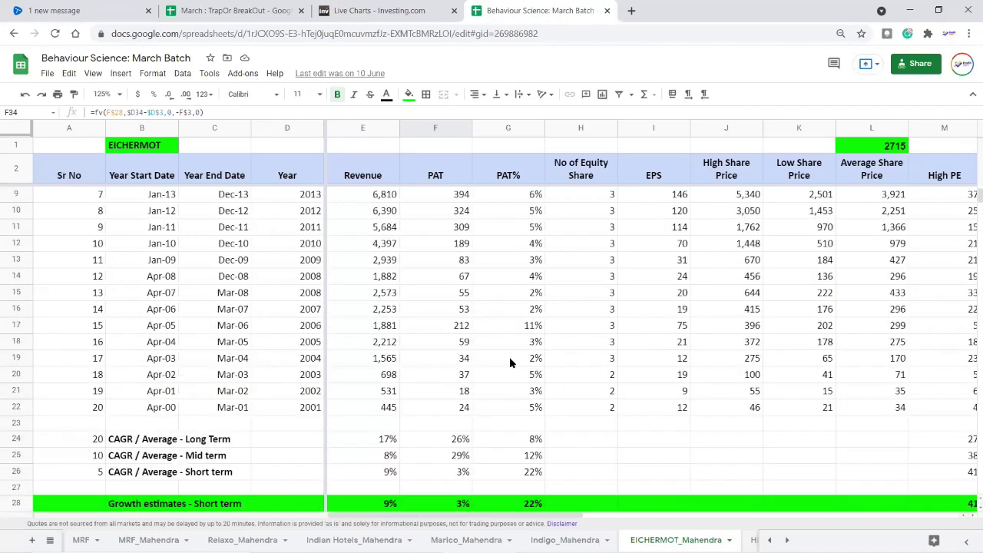
scroll(509, 357, "up", 2)
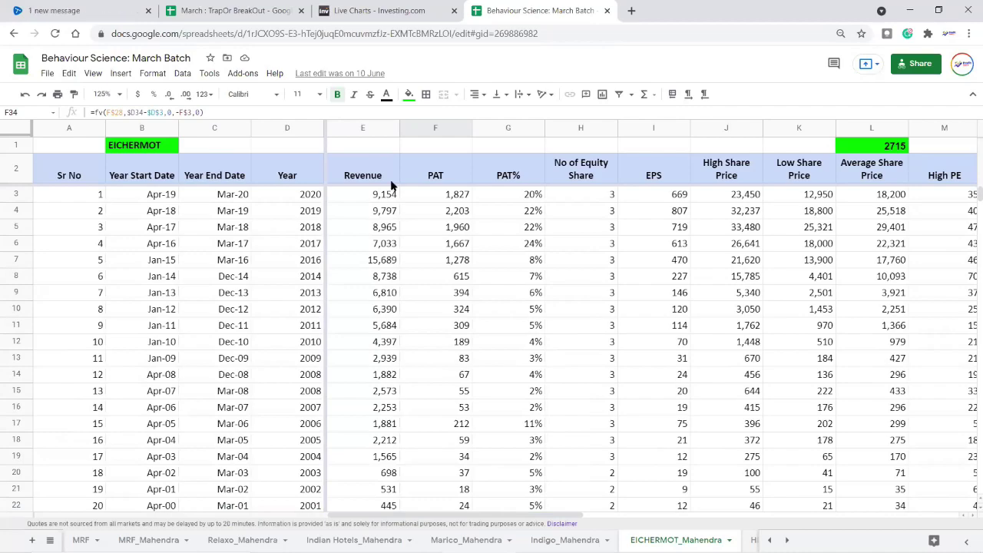
left_click(461, 217)
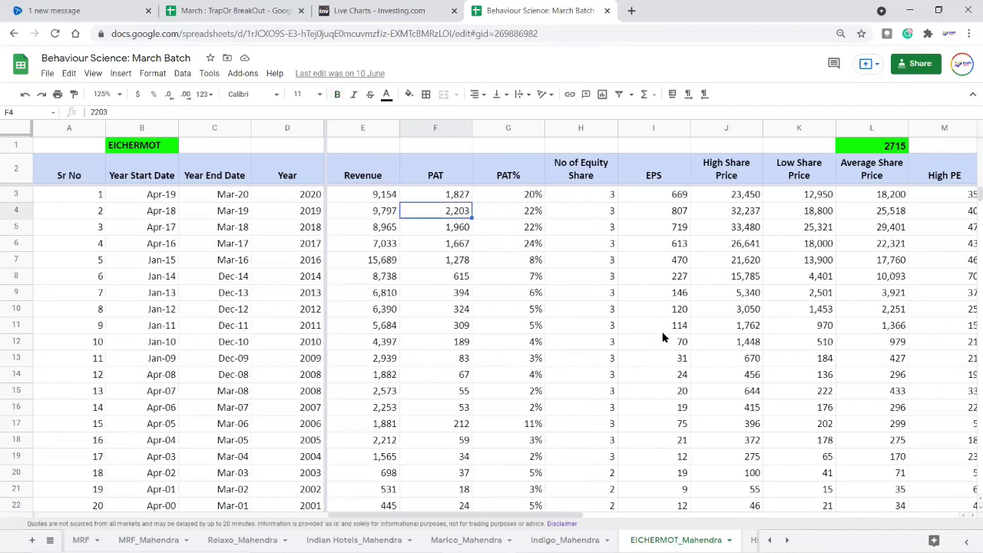
scroll(693, 305, "down", 6)
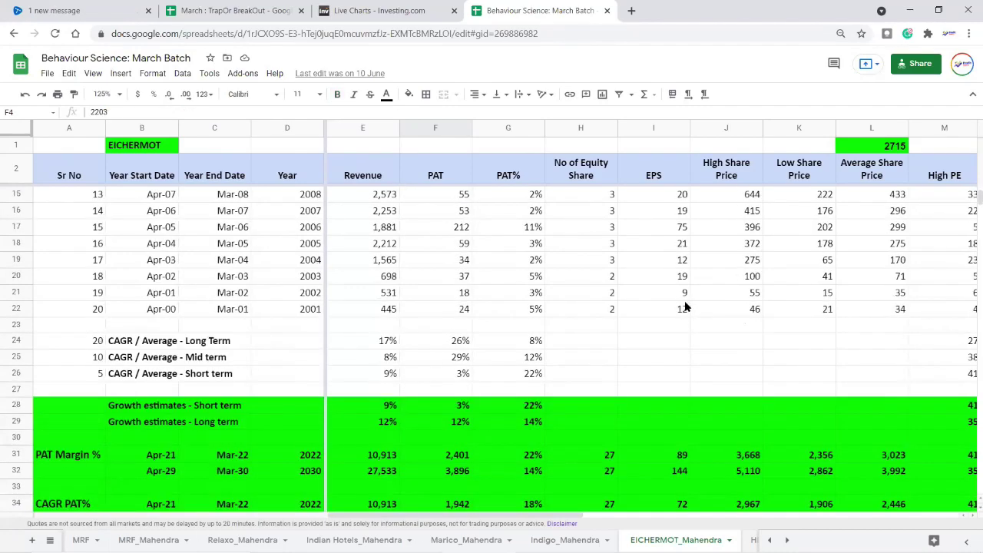
scroll(646, 290, "up", 1)
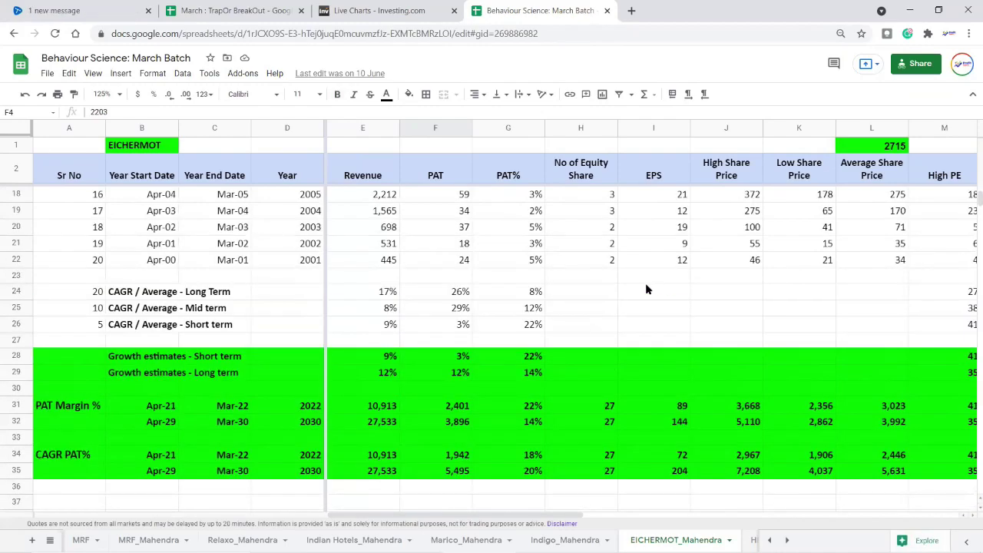
scroll(463, 325, "up", 5)
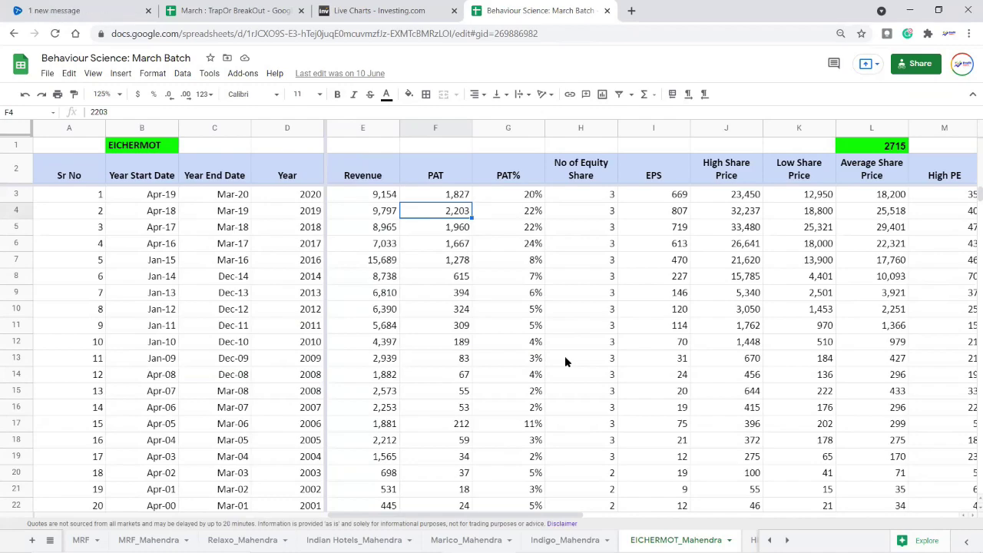
scroll(546, 346, "down", 5)
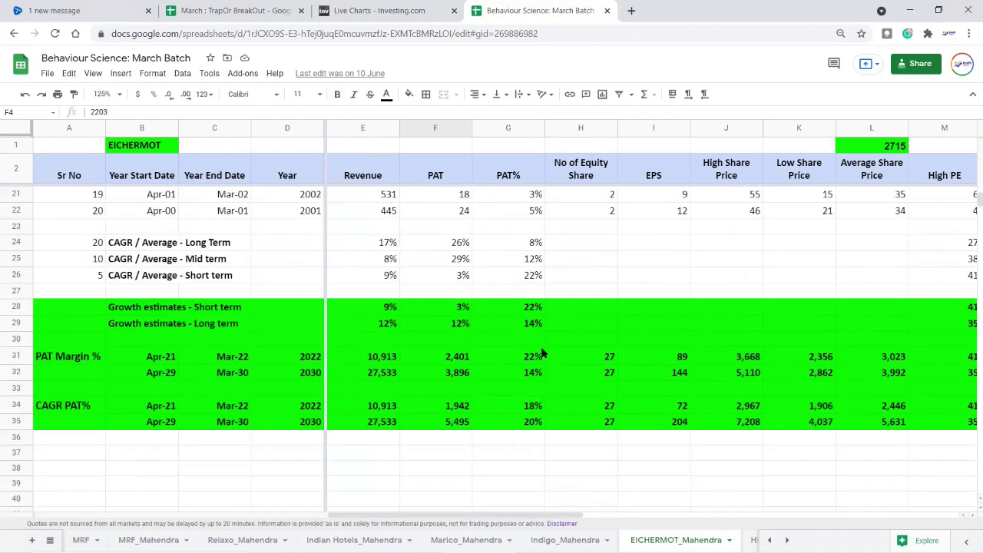
Step: Trace the 2022 PAT projected under CAGR PAT% back to the short-term PAT growth estimate in F28
left_click(463, 410)
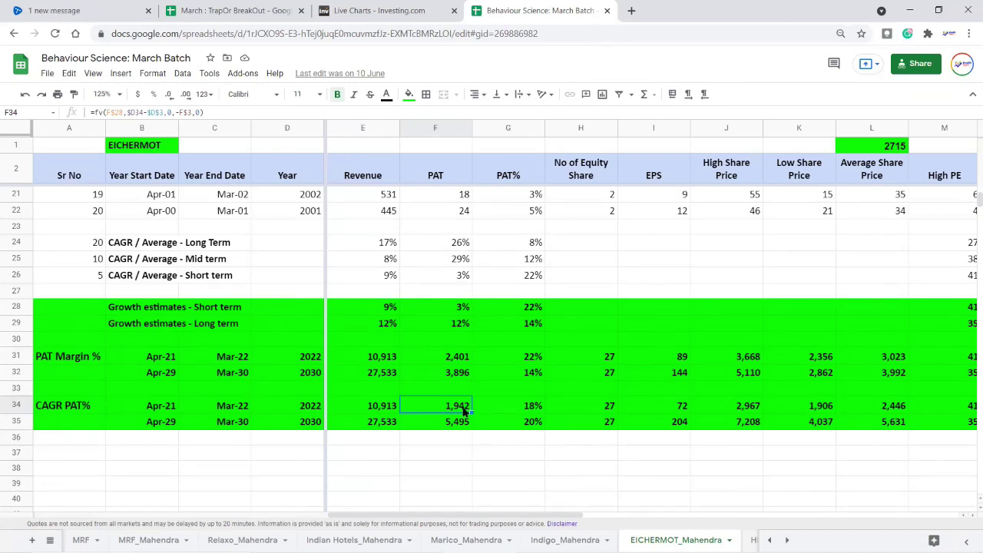
key("Up")
key("Up")
key("Up")
key("Up")
key("Up")
key("Up")
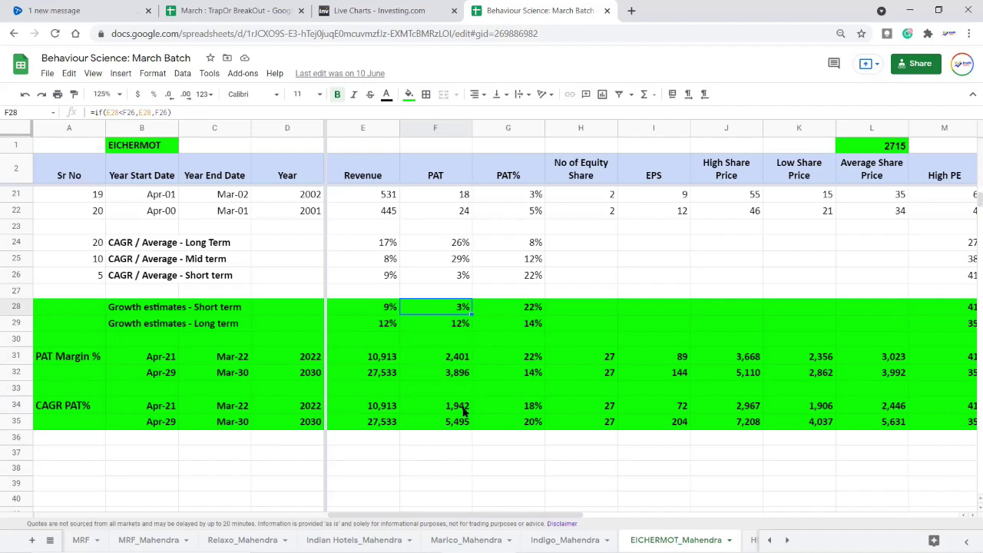
Step: Mark resistance on the Eicher Motors monthly chart with a horizontal line at the 2017 high, about 3350
left_click(370, 10)
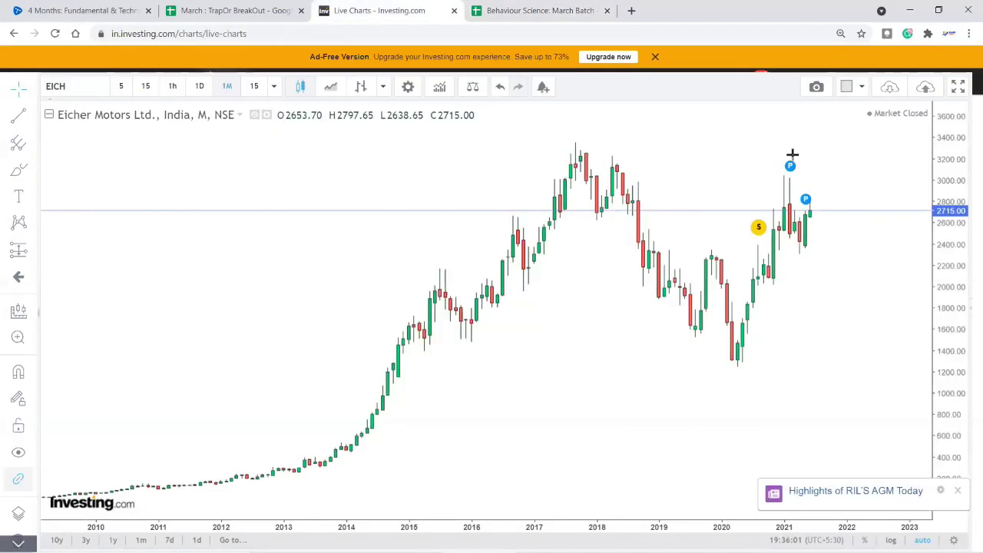
left_click(793, 143)
scroll(875, 321, "up", 2)
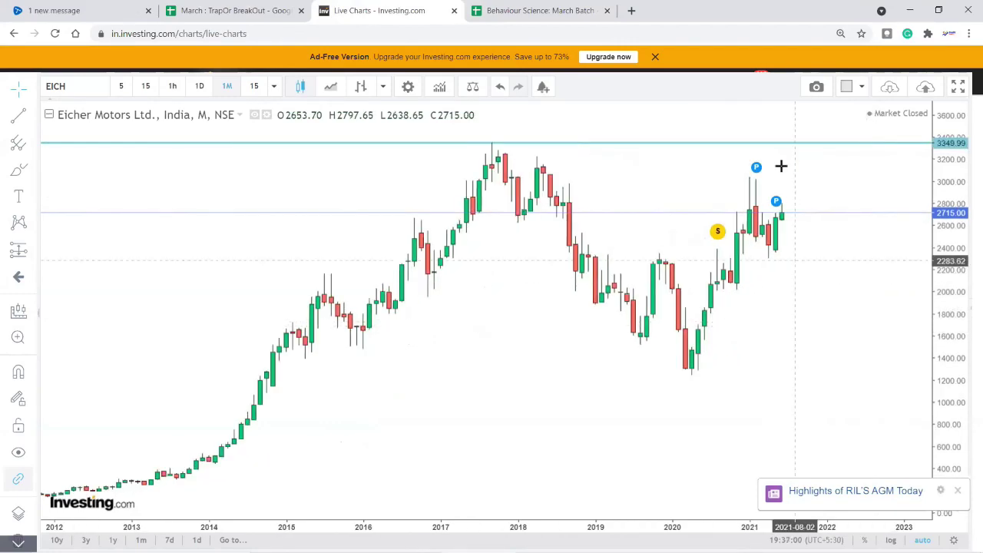
scroll(876, 272, "up", 1)
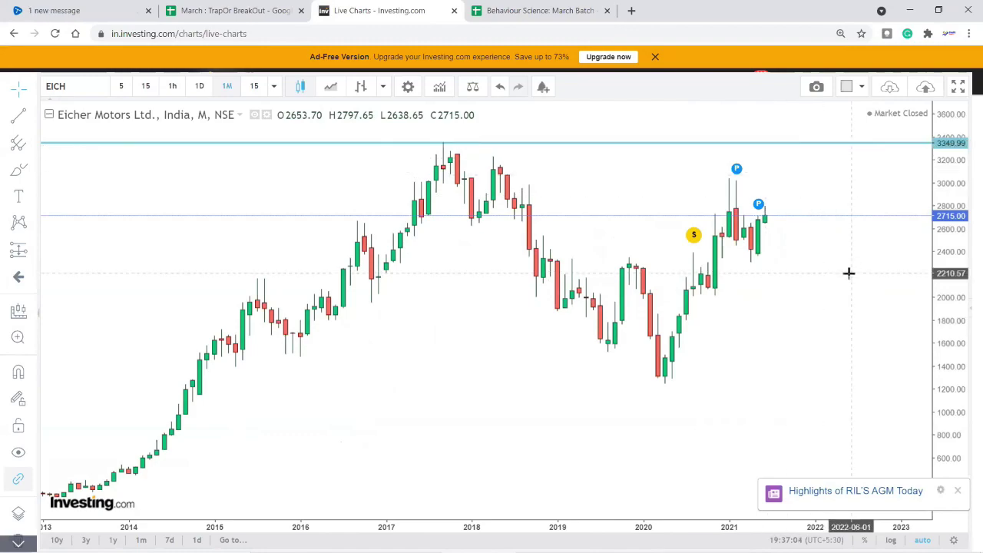
left_click_drag(441, 146, 441, 148)
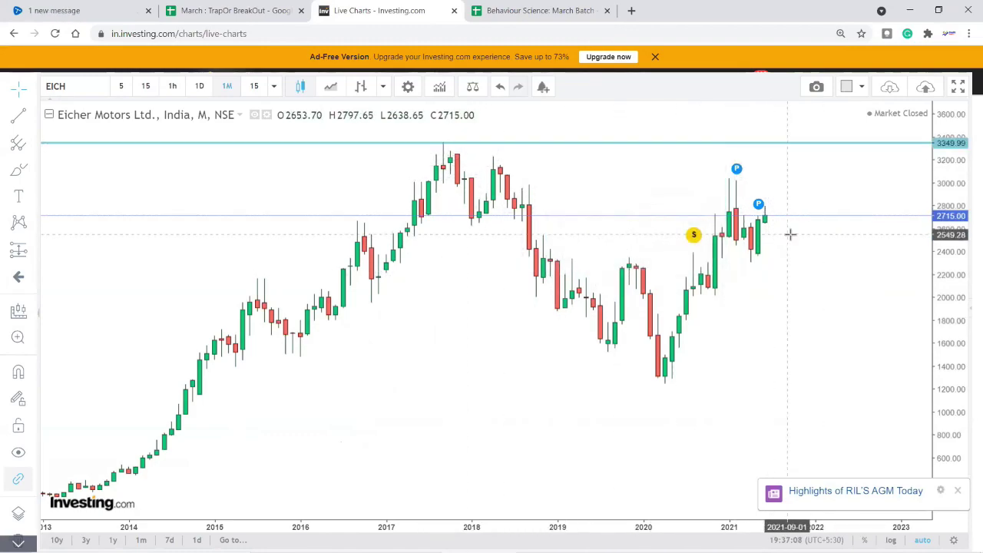
Step: Review Eicher Motors' growth estimates and full monthly price history, and return to the 2,3,Wheeler sheet in March : TrapOr BreakOut
left_click(539, 11)
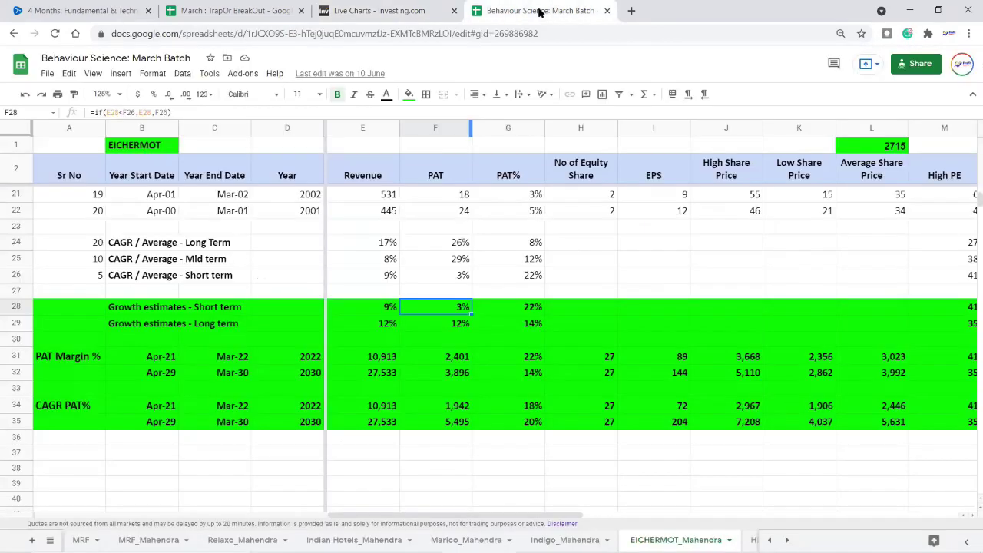
key("ctrl+shift+Tab")
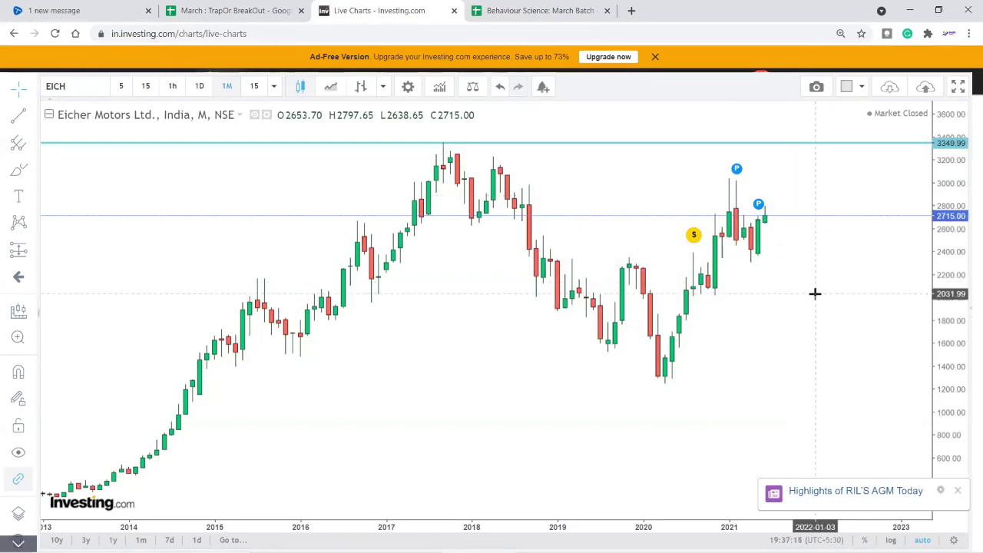
scroll(815, 293, "down", 5)
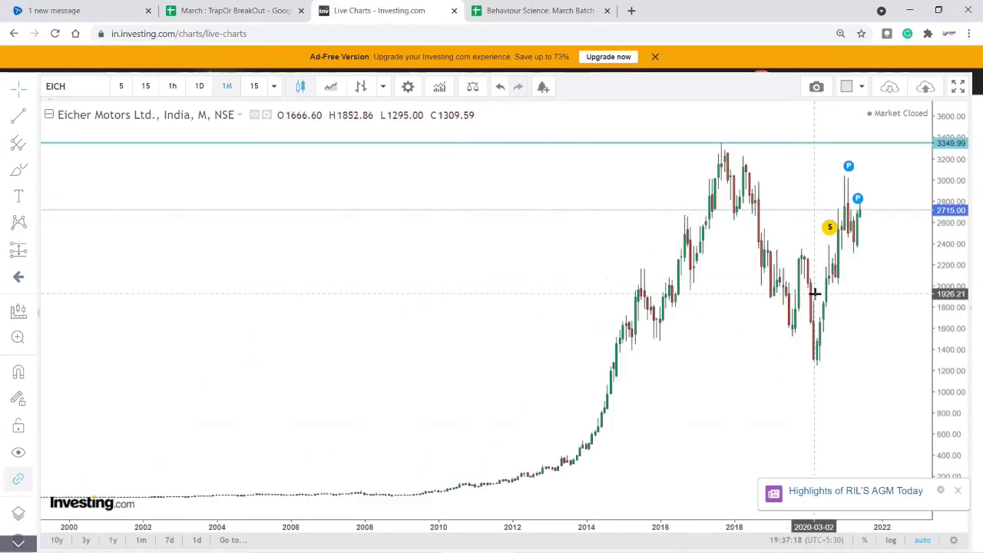
scroll(884, 325, "up", 5)
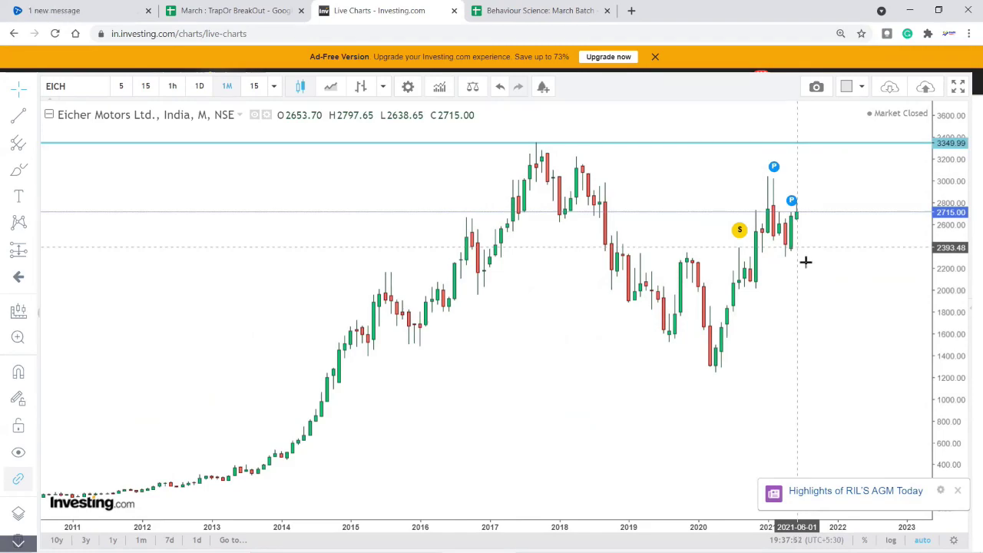
left_click(221, 11)
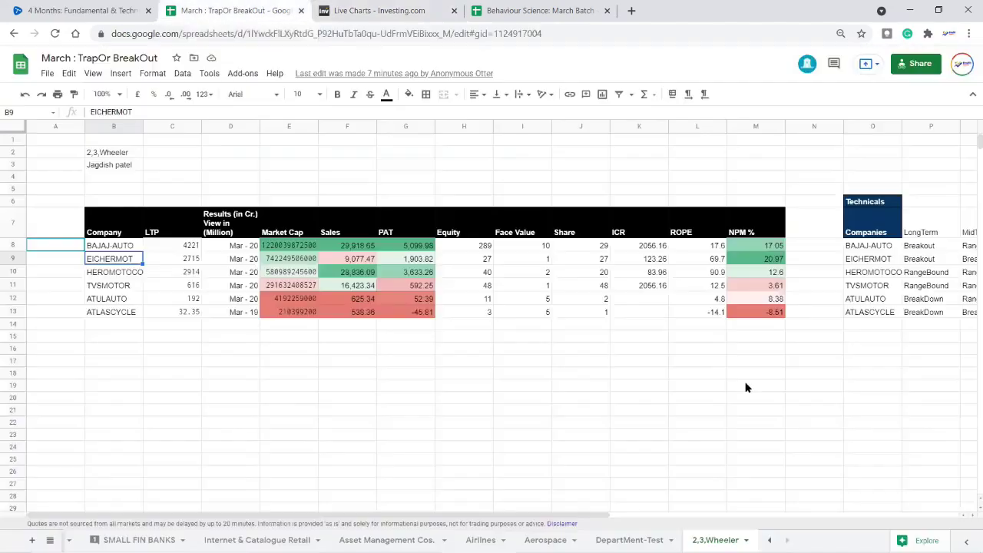
Step: Look over the companies listed down to ATLASCYCLE, and load the NSE chart of Atlas Cycles Haryana Ltd on Investing.com
left_click(129, 311)
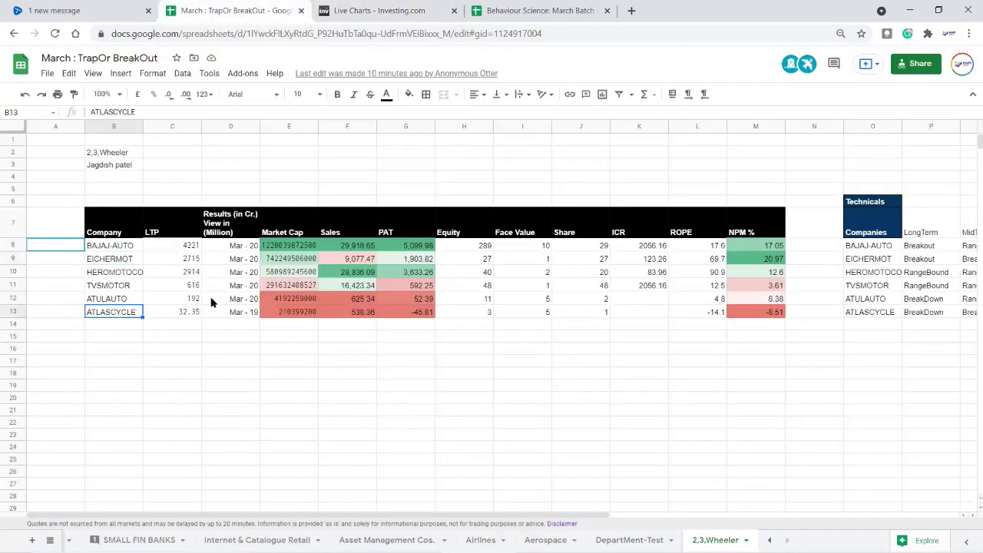
left_click_drag(123, 246, 125, 300)
left_click(135, 313)
left_click(378, 10)
type("ATLAS")
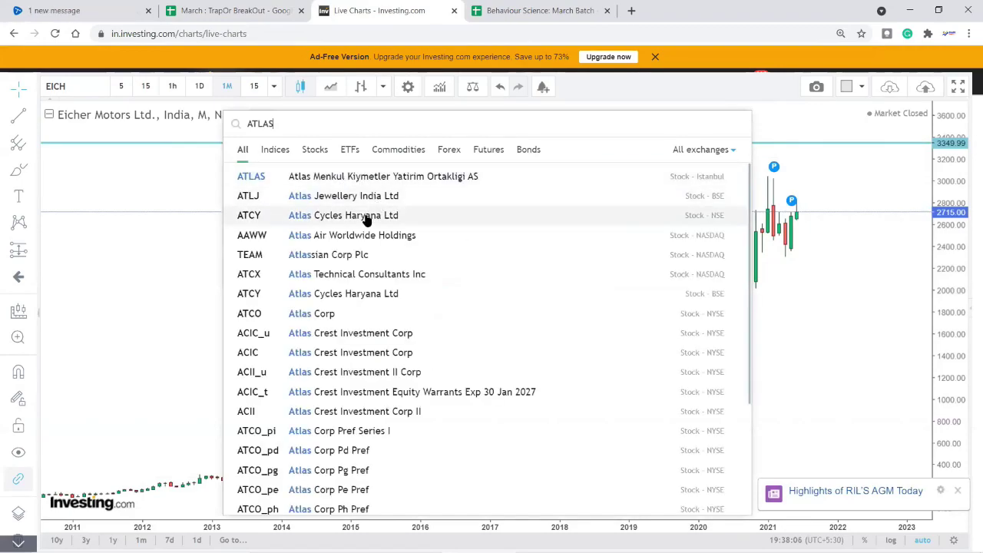
left_click(364, 217)
scroll(691, 291, "down", 5)
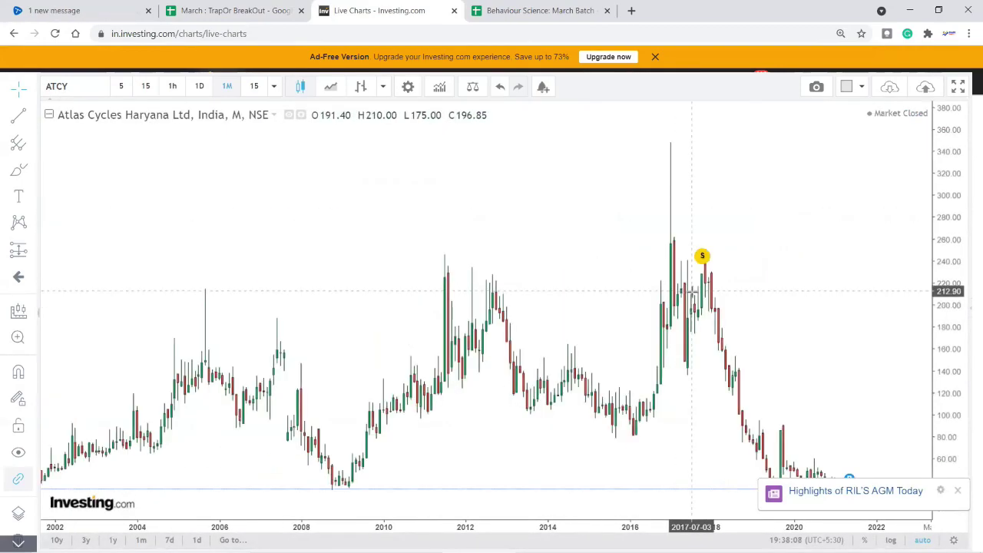
Step: Mark resistance at about 216 and support at about 33.8 on the Atlas Cycles monthly chart with horizontal lines
scroll(714, 292, "up", 1)
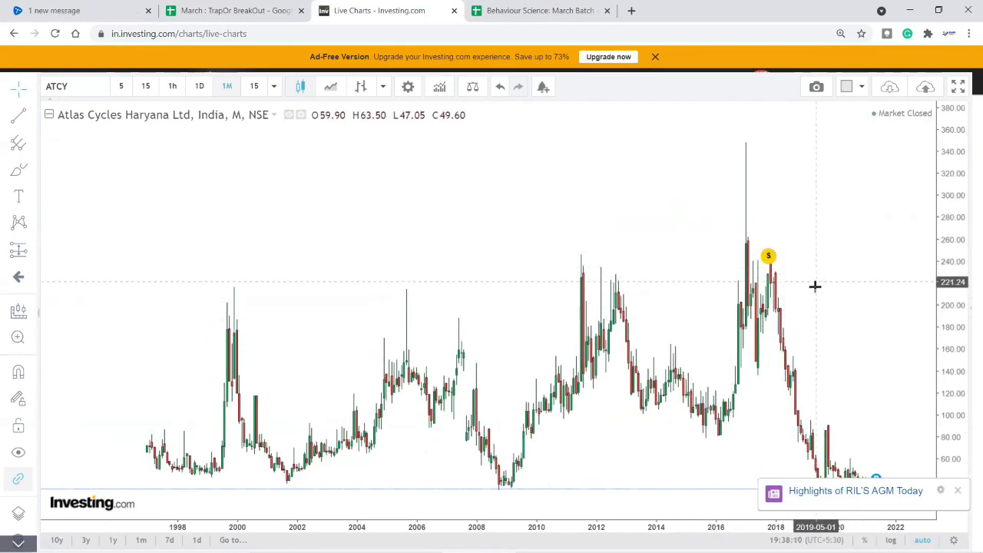
left_click(815, 287)
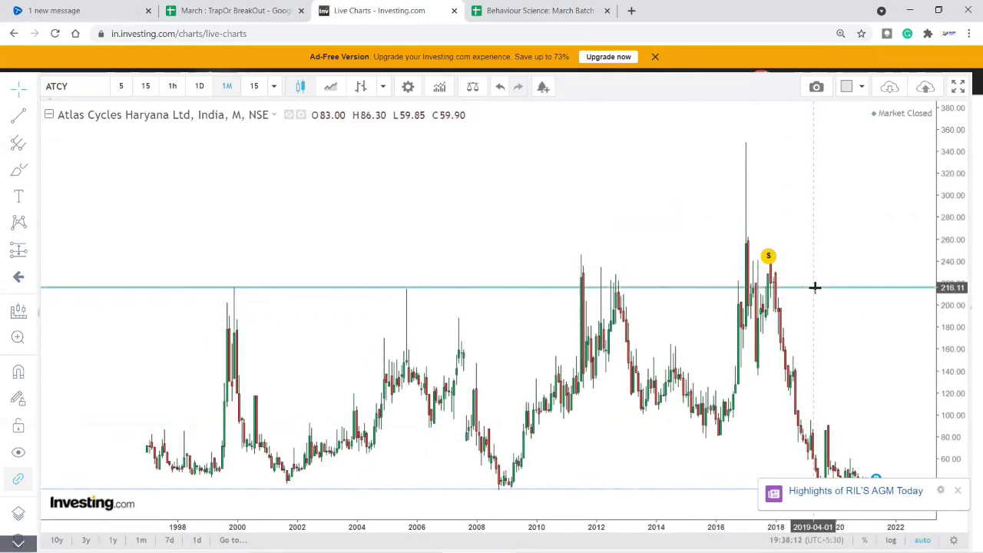
left_click(567, 487)
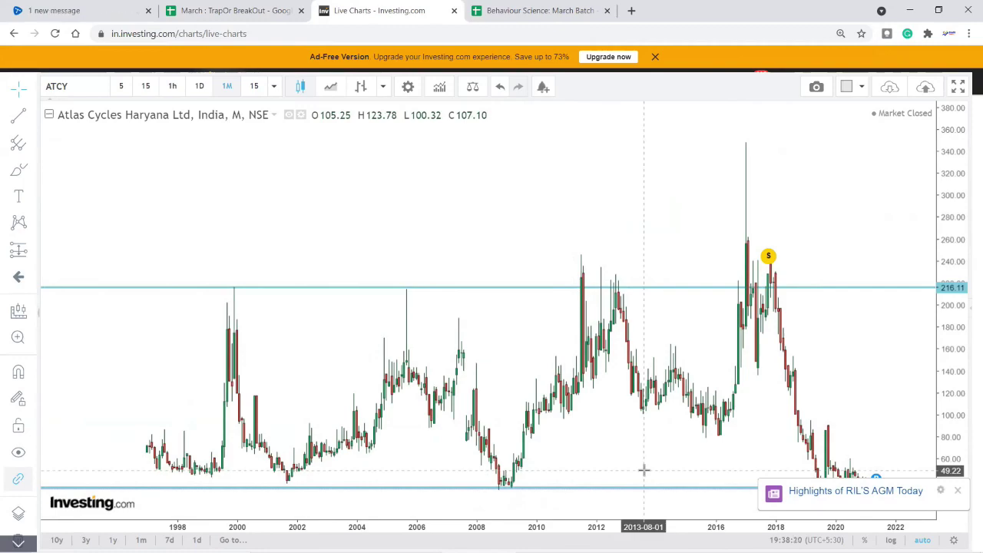
left_click(957, 491)
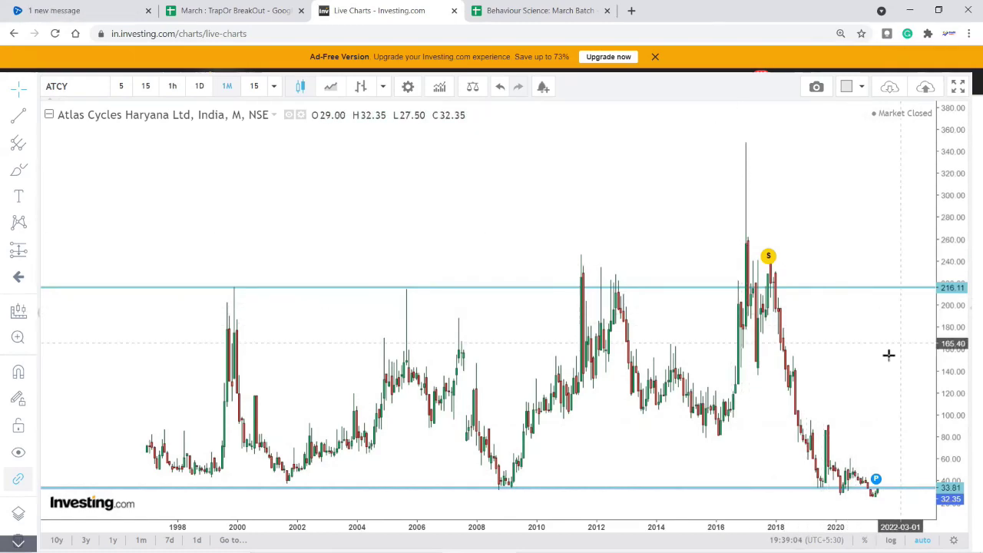
scroll(889, 354, "up", 1)
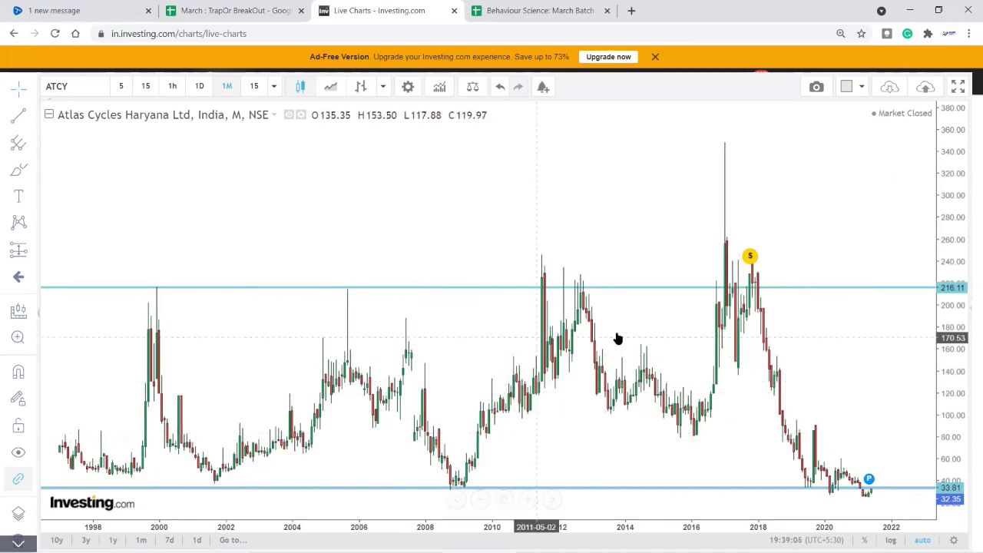
scroll(891, 371, "up", 1)
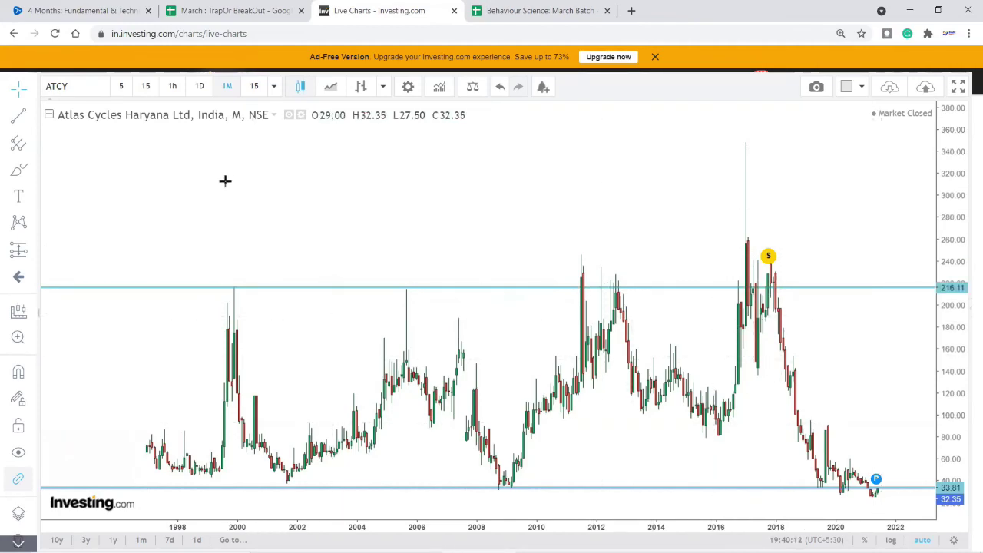
Step: Return to the March : TrapOr BreakOut spreadsheet and open its Charts sheet
left_click(171, 11)
left_click(217, 395)
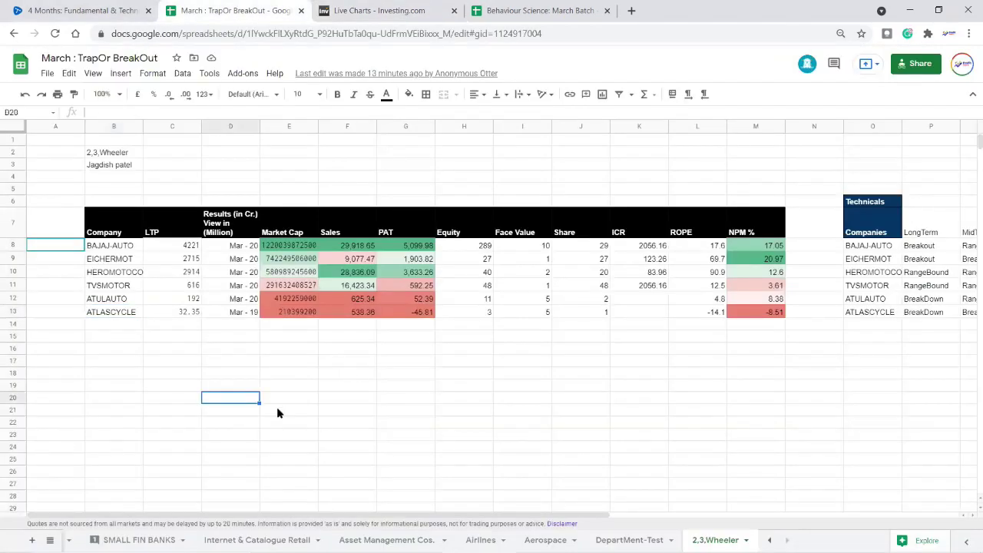
left_click(50, 540)
scroll(130, 466, "up", 3)
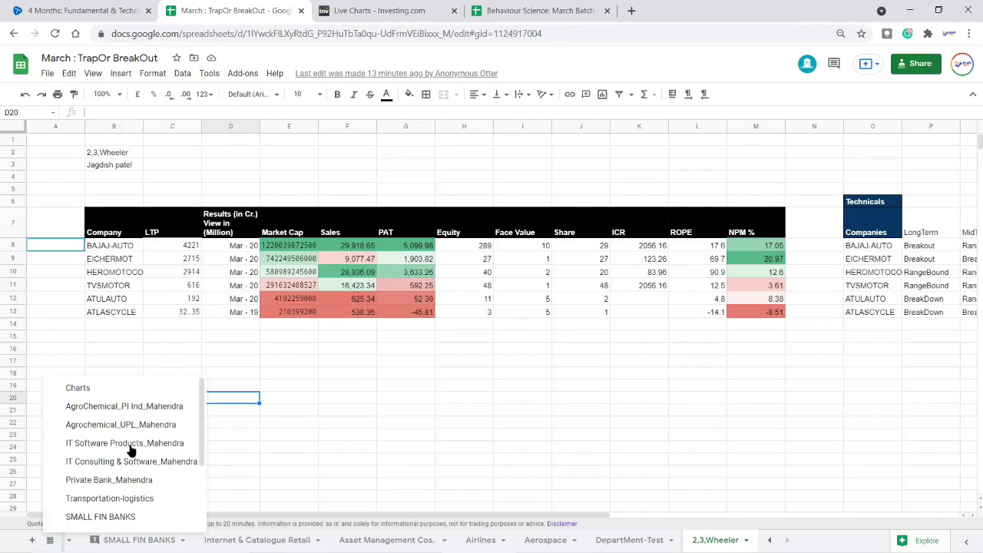
left_click(105, 390)
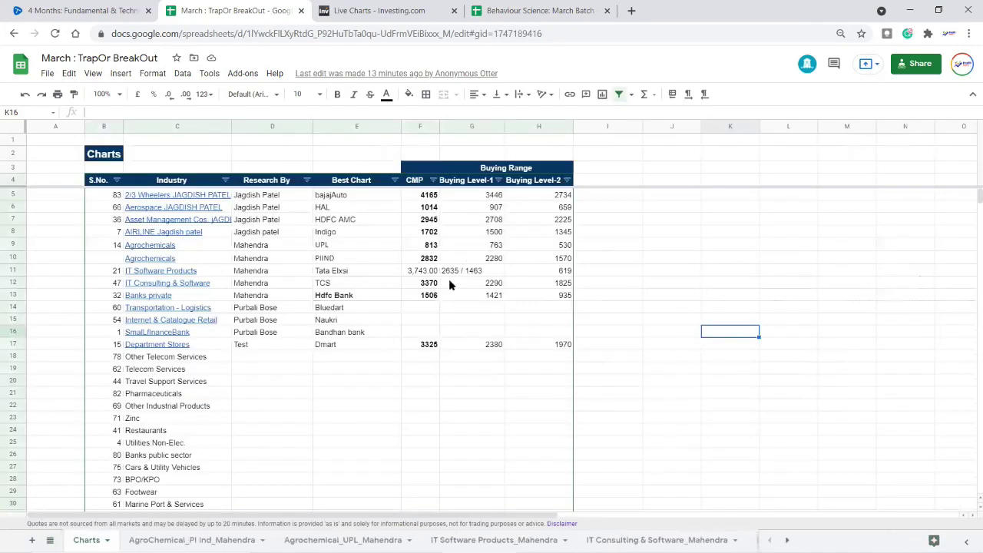
Step: Review the Research By entries in D9:D13 and the bajajAuto row's Buying Level-1 and Buying Level-2
left_click(251, 247)
mouse_move(297, 245)
left_click_drag(296, 246, 291, 297)
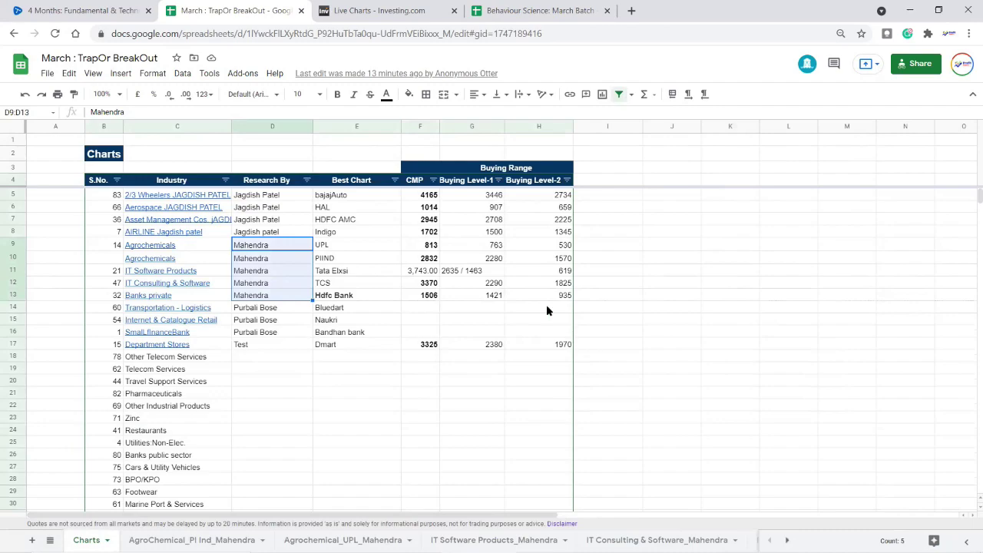
left_click(650, 245)
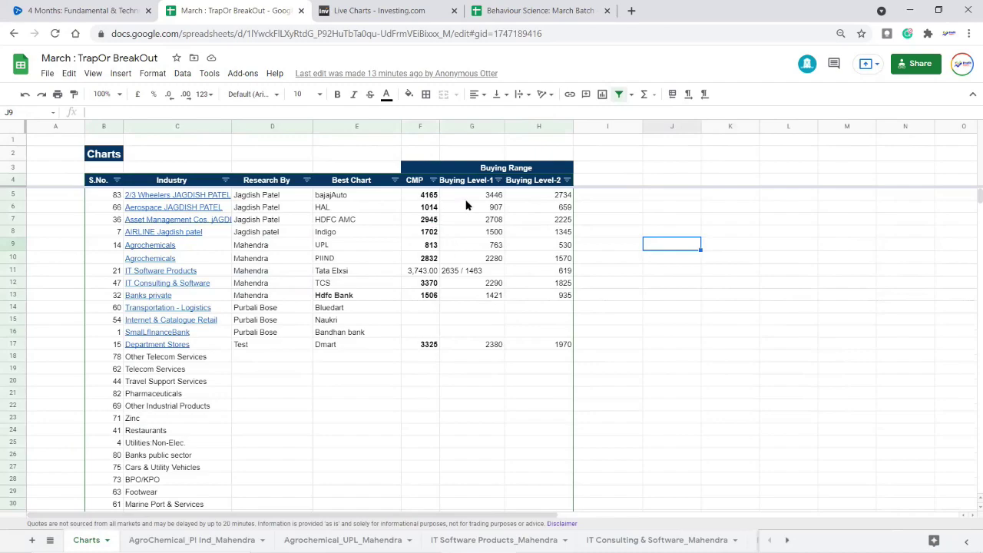
left_click(381, 199)
left_click(485, 195)
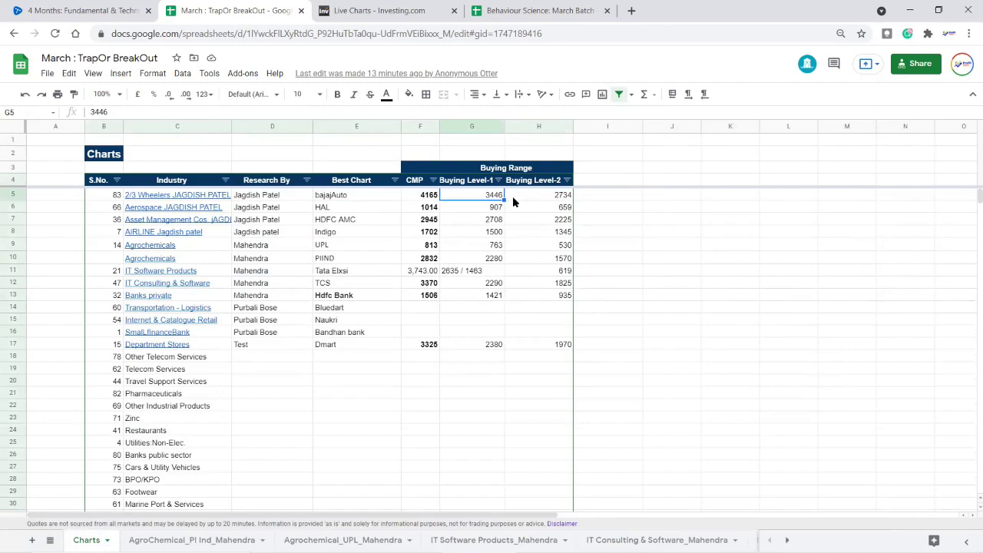
left_click(513, 196, "shift")
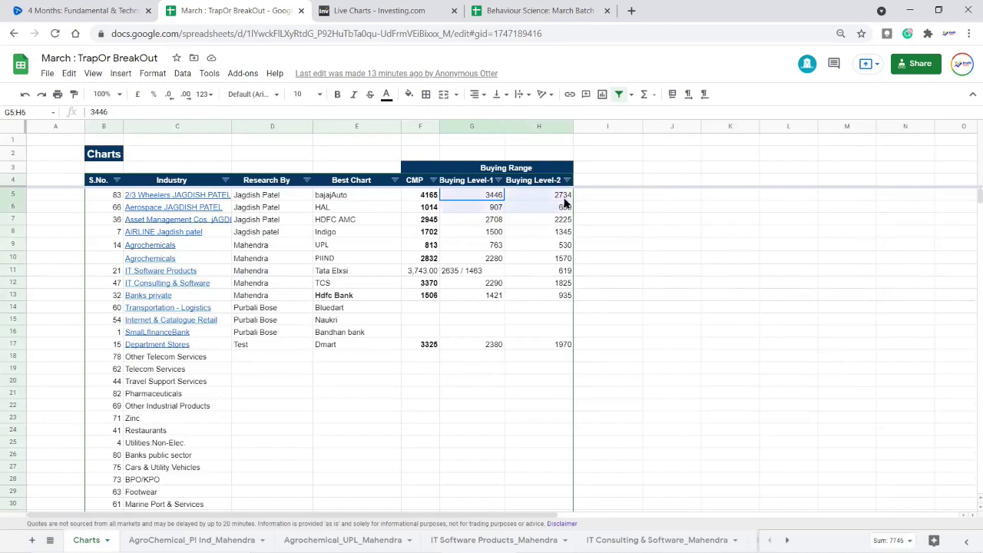
Step: Load the NSE chart of Bajaj Auto Ltd on Investing.com
left_click(376, 11)
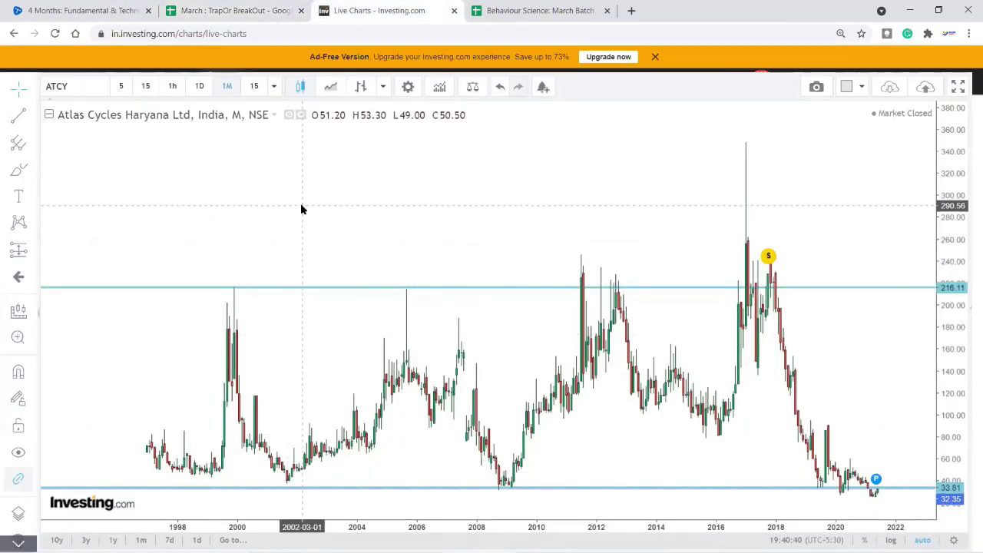
type("BAJAJ AUTO")
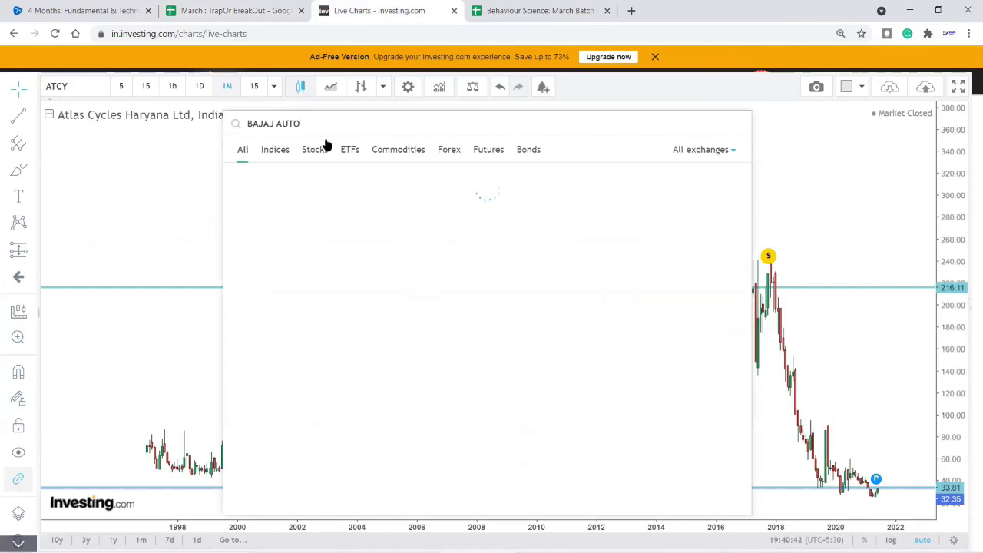
left_click(349, 176)
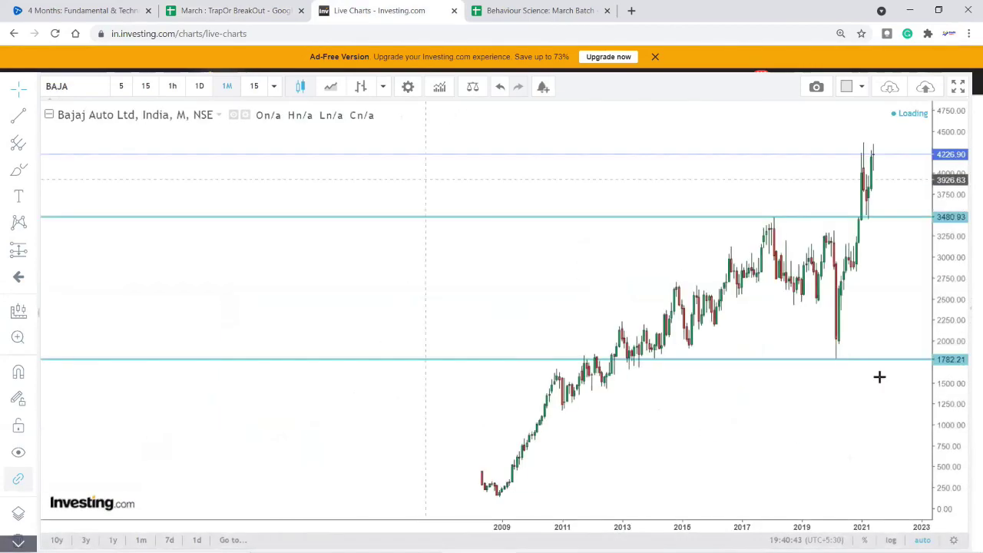
scroll(759, 366, "up", 3)
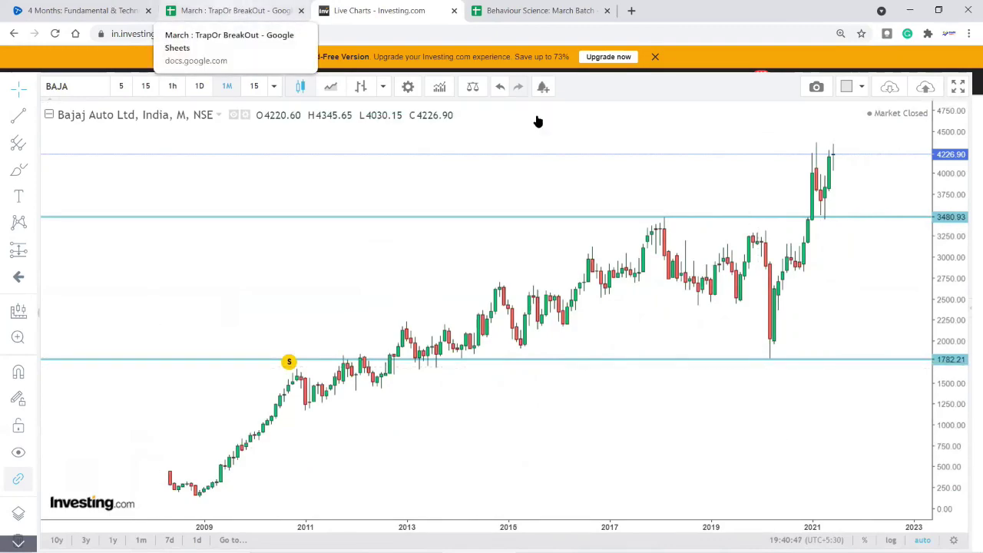
Step: Compare Bajaj Auto's buying levels in the Charts sheet with the upper horizontal line on its monthly chart
left_click(227, 8)
left_click(392, 7)
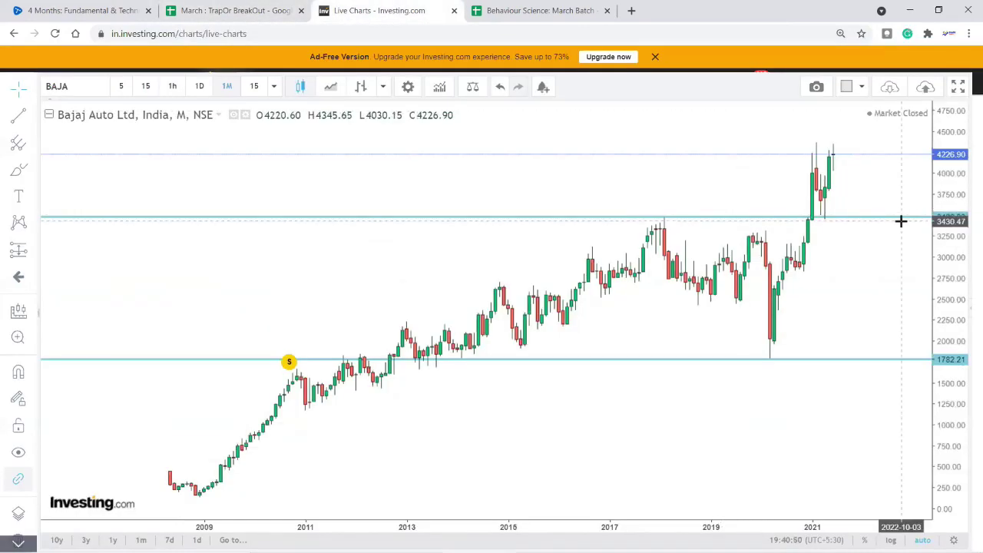
left_click_drag(896, 219, 893, 224)
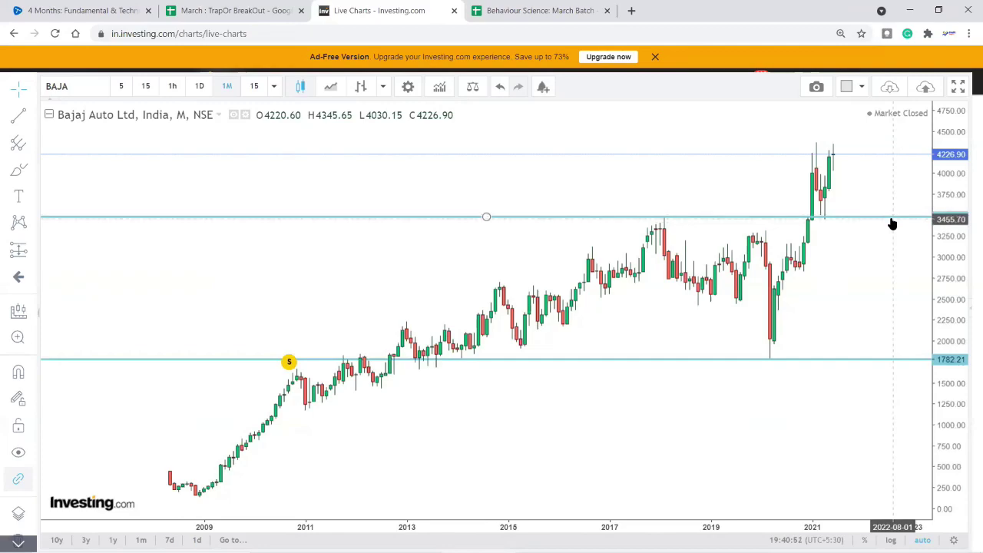
key("ctrl+shift+Tab")
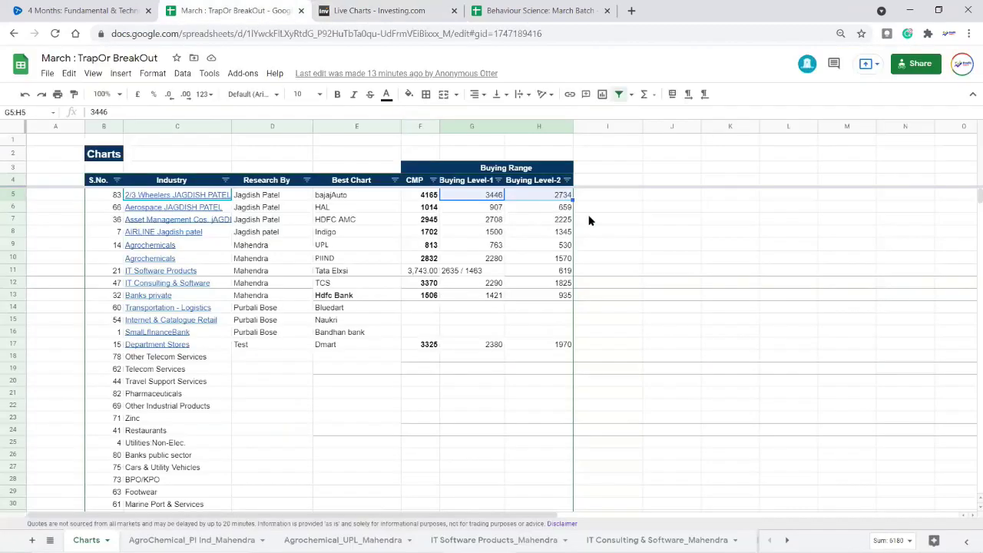
left_click(388, 10)
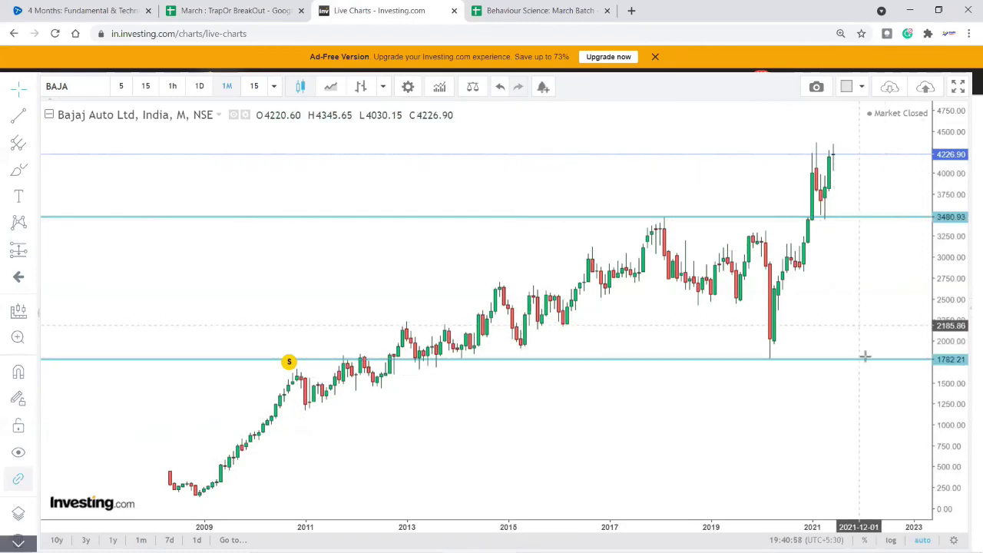
Step: Move Bajaj Auto's lower horizontal line up to about 2472, and from there to about 3495 beside the resistance line
mouse_move(867, 364)
left_mouse_down()
mouse_move(893, 277)
mouse_move(902, 301)
left_mouse_up()
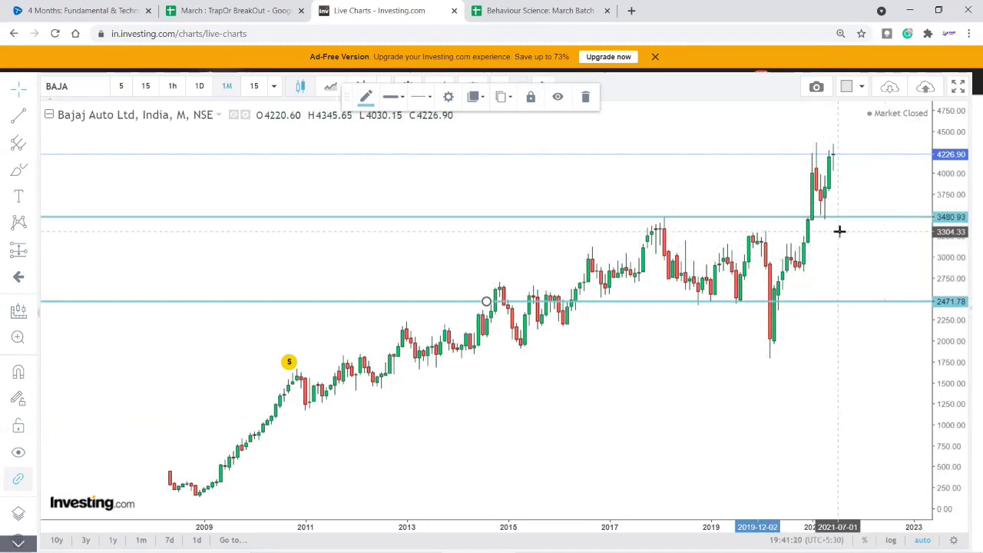
scroll(844, 240, "up", 2)
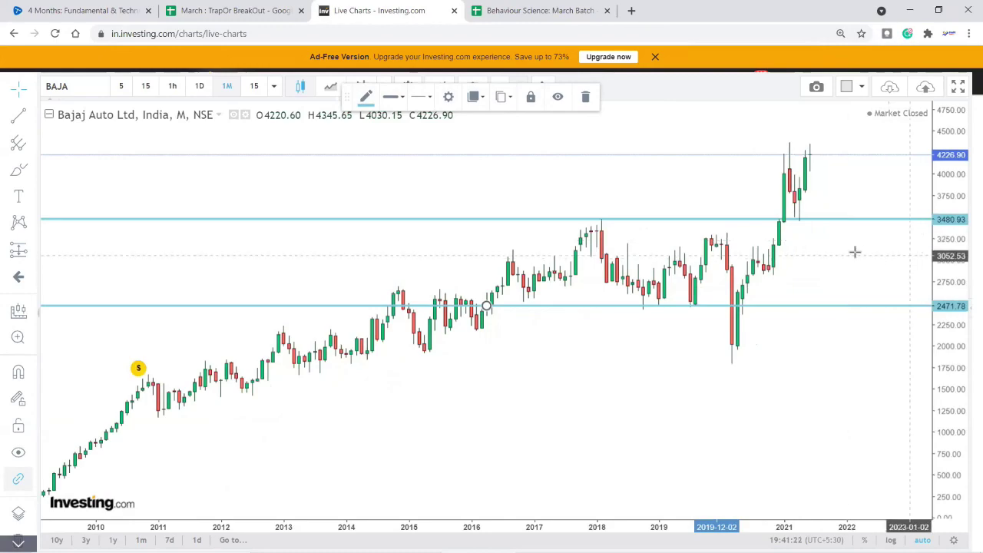
scroll(854, 252, "up", 2)
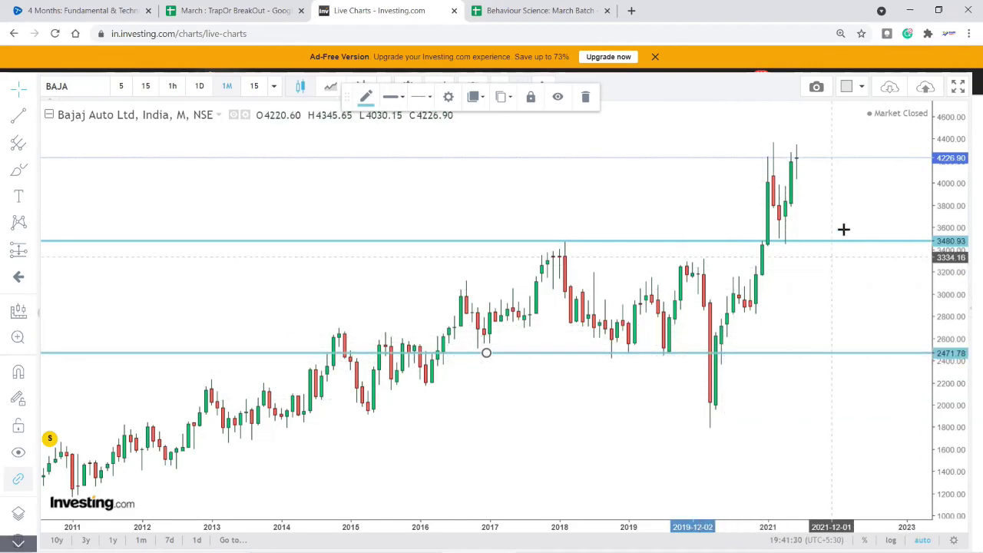
left_click_drag(855, 354, 843, 239)
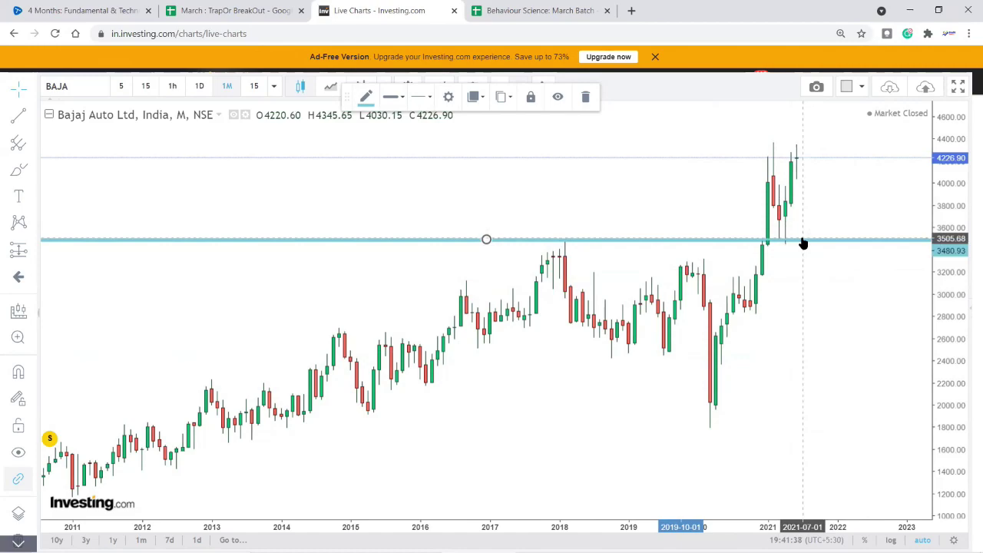
Step: Recheck Bajaj Auto's Buying Level-1 in the Charts sheet and move the chart's support line to about 2427
left_click(273, 6)
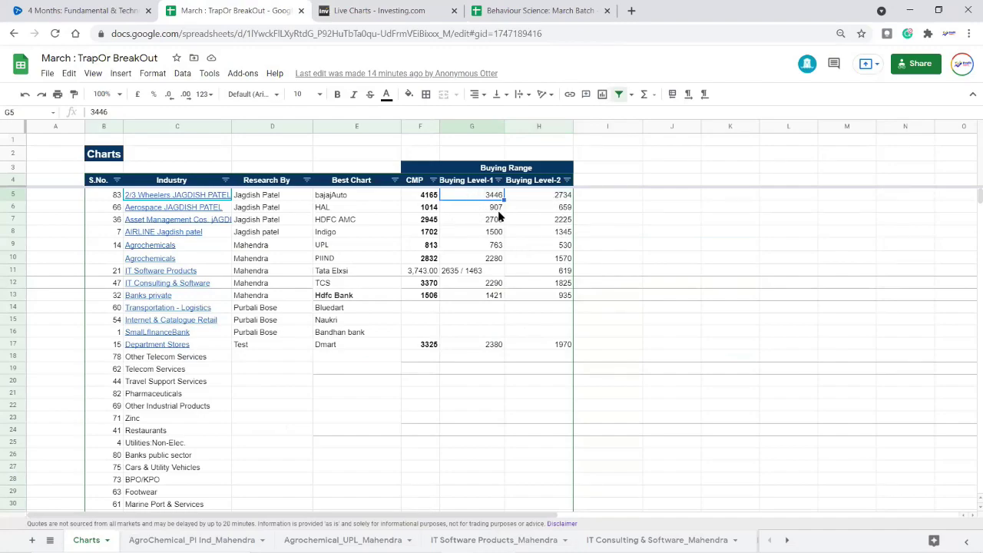
left_click(376, 10)
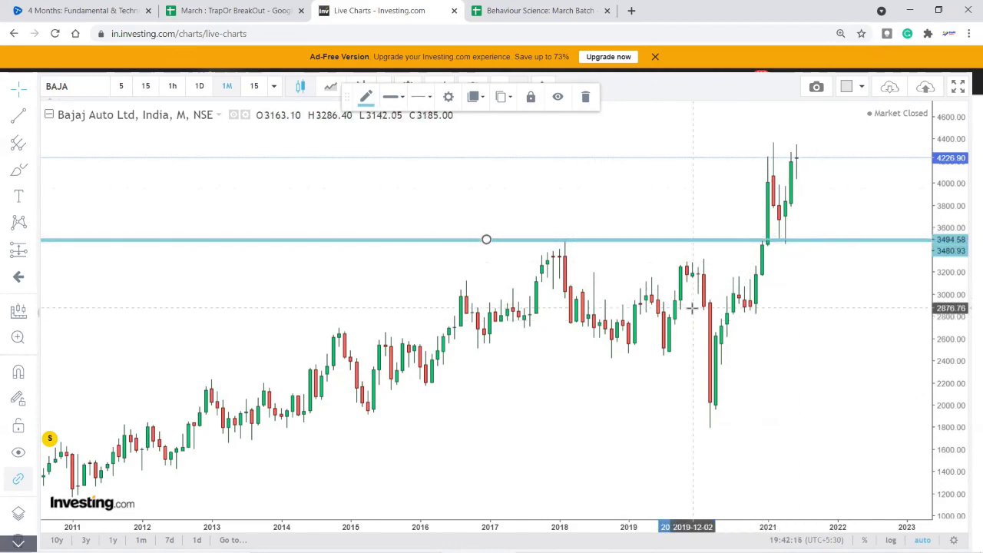
left_click(671, 189)
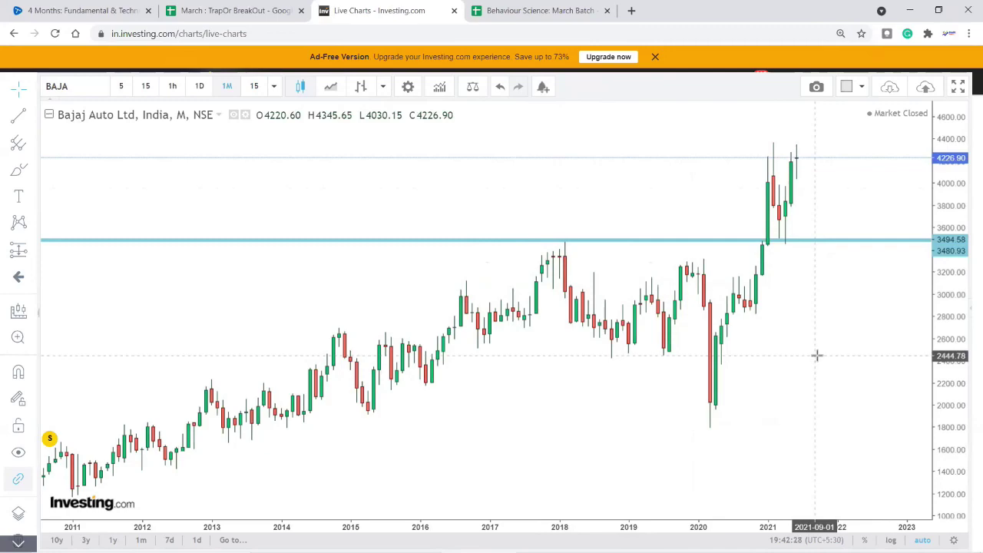
left_click(744, 244)
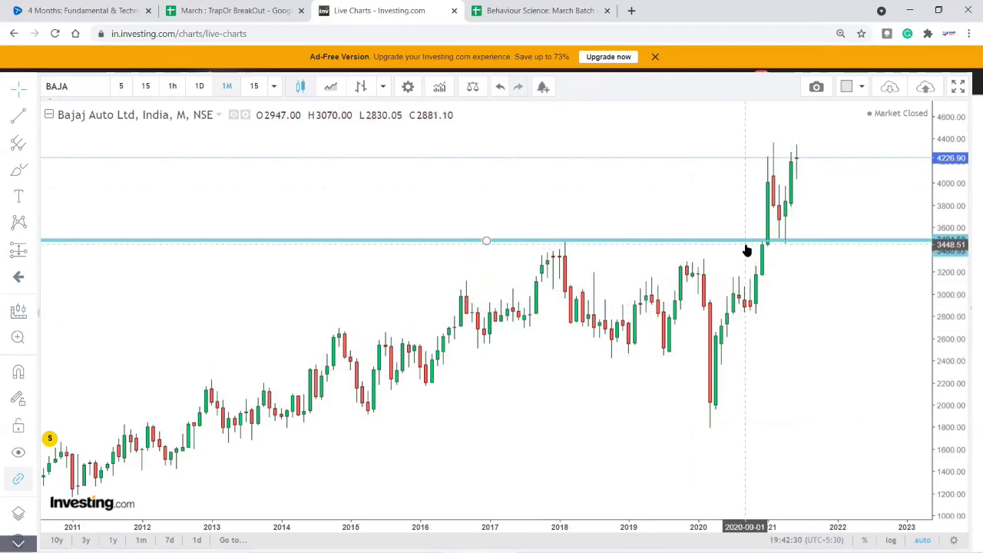
left_click_drag(744, 251, 792, 358)
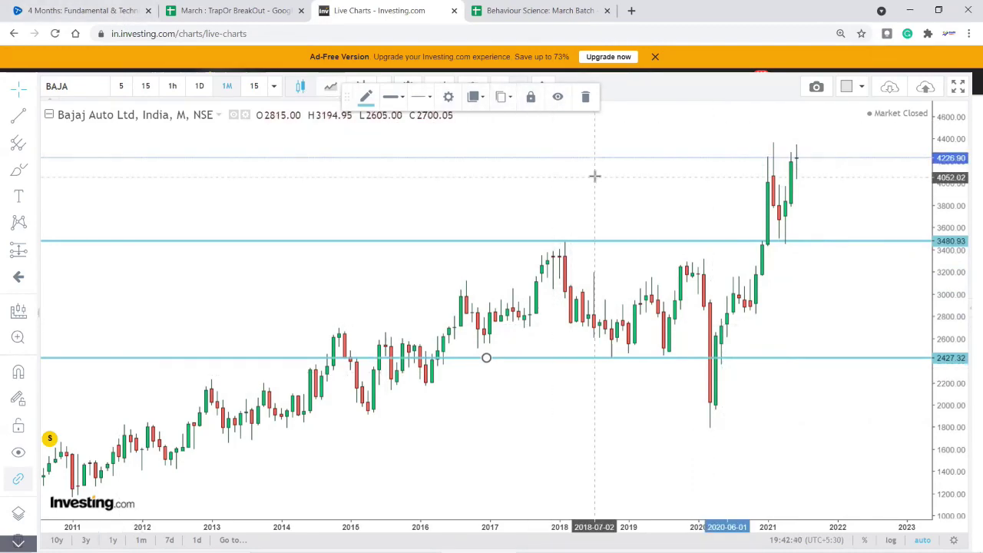
Step: Add the Volume indicator to the Bajaj Auto monthly chart
left_click(439, 87)
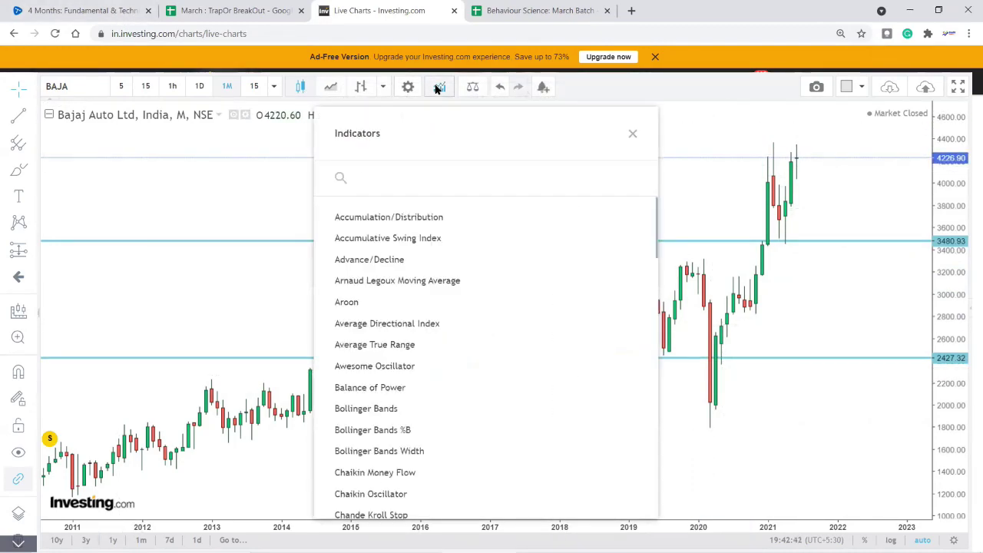
type("volume")
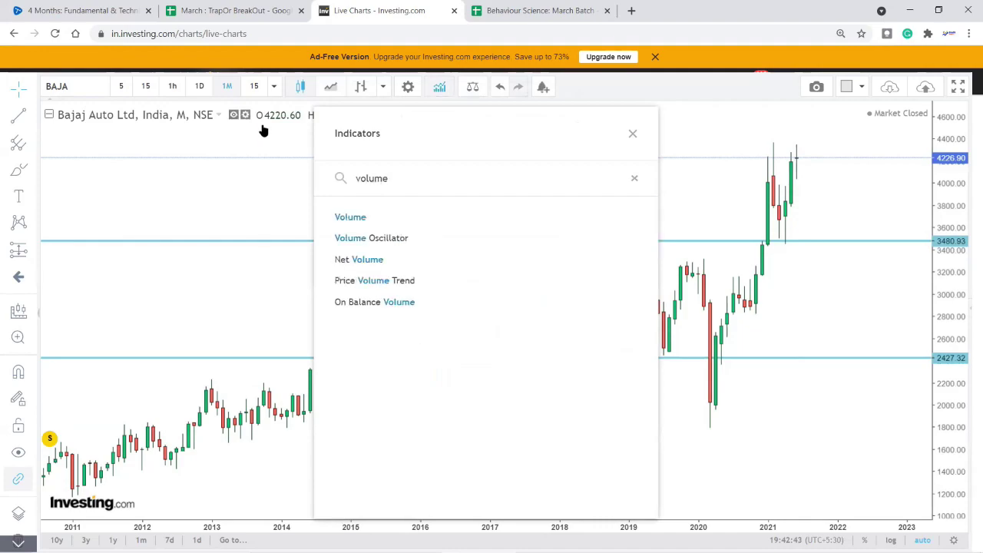
left_click(376, 217)
left_click(633, 133)
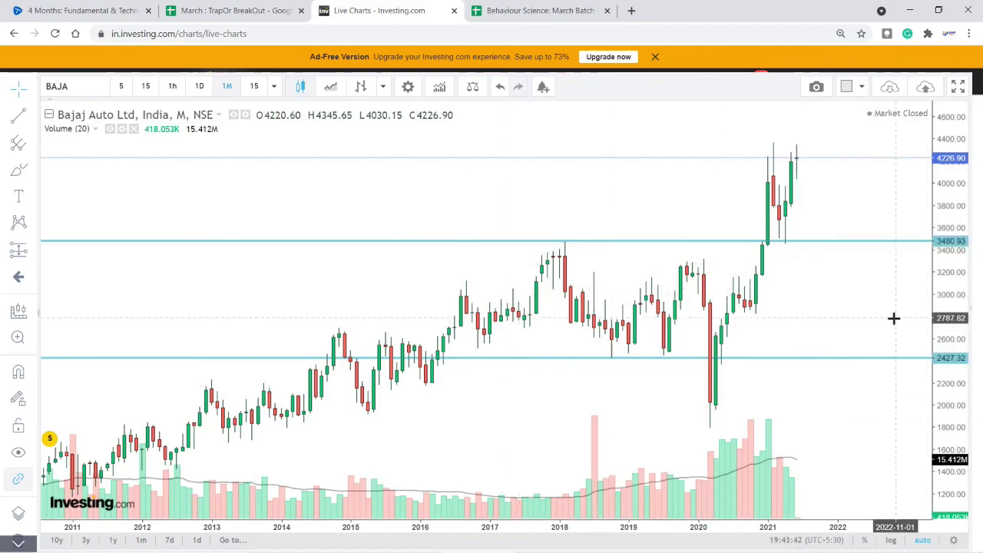
Step: Move Bajaj Auto's support line up to about 3495, beside the resistance line
left_click(215, 10)
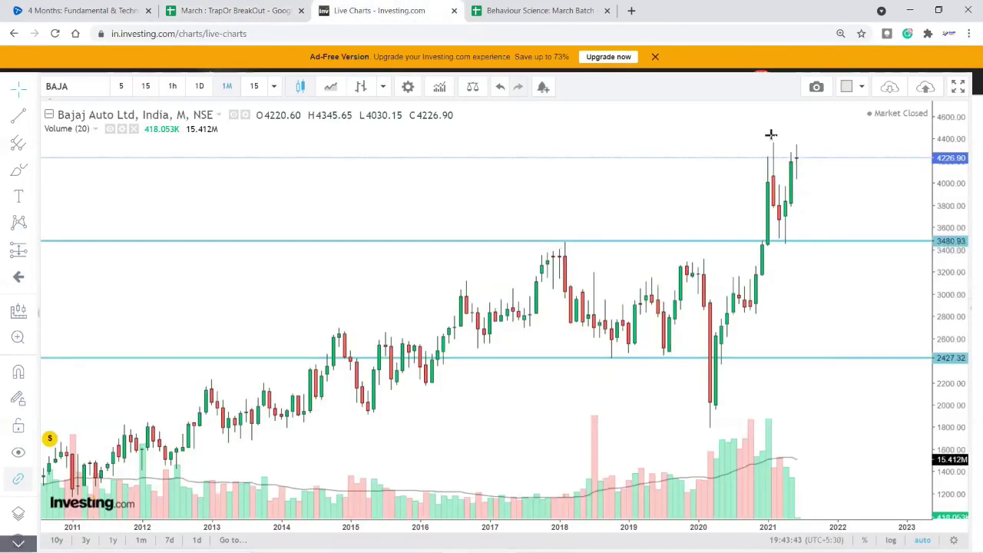
left_click(369, 14)
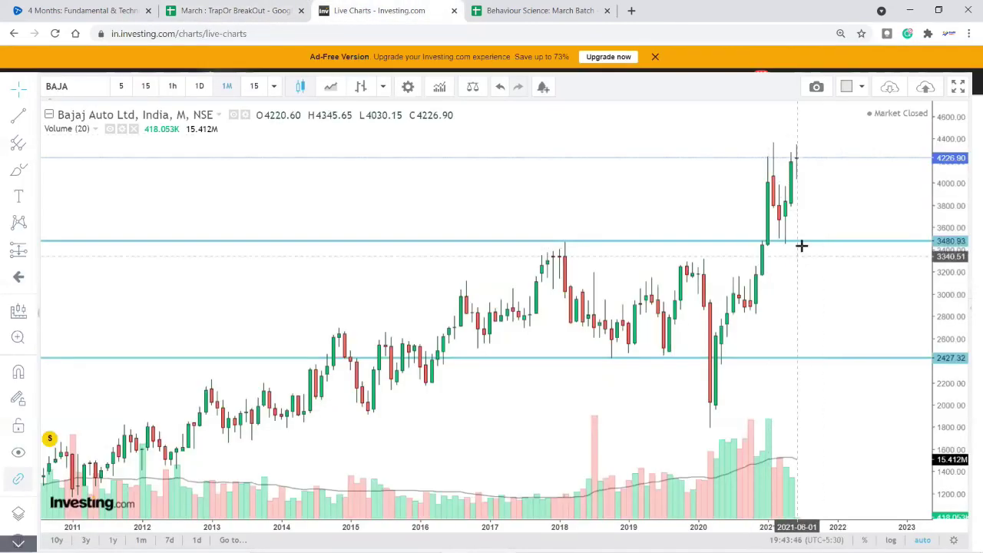
left_click(898, 358)
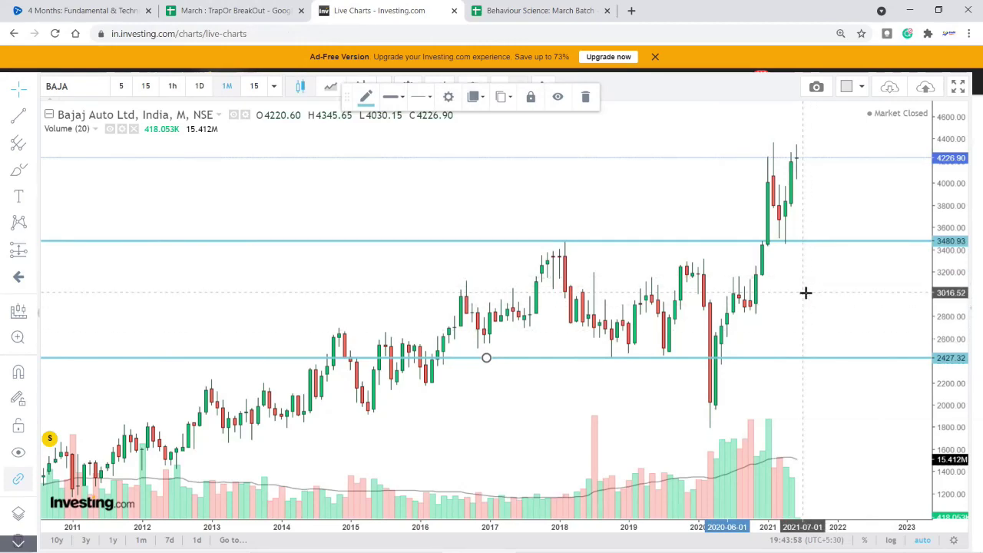
left_click(866, 359)
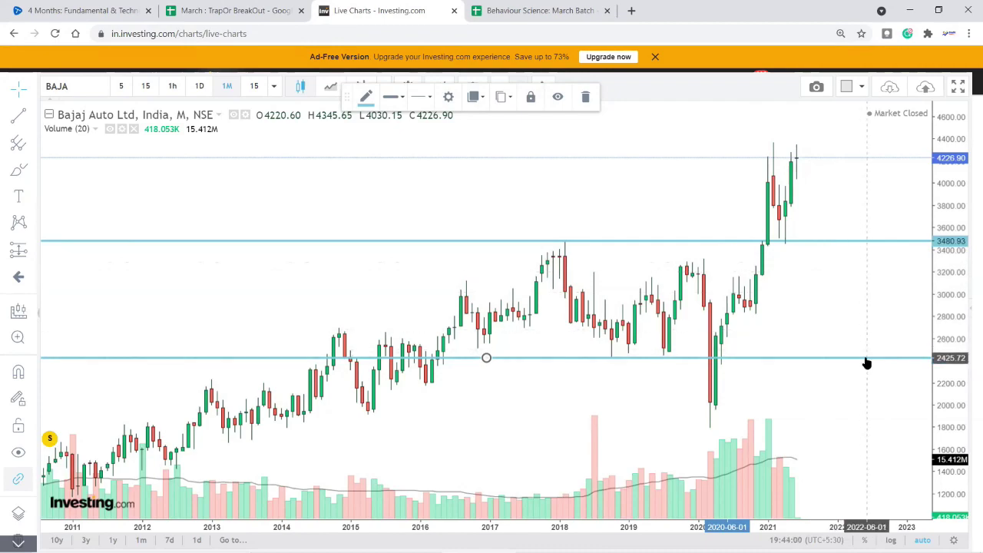
left_click_drag(866, 362, 862, 239)
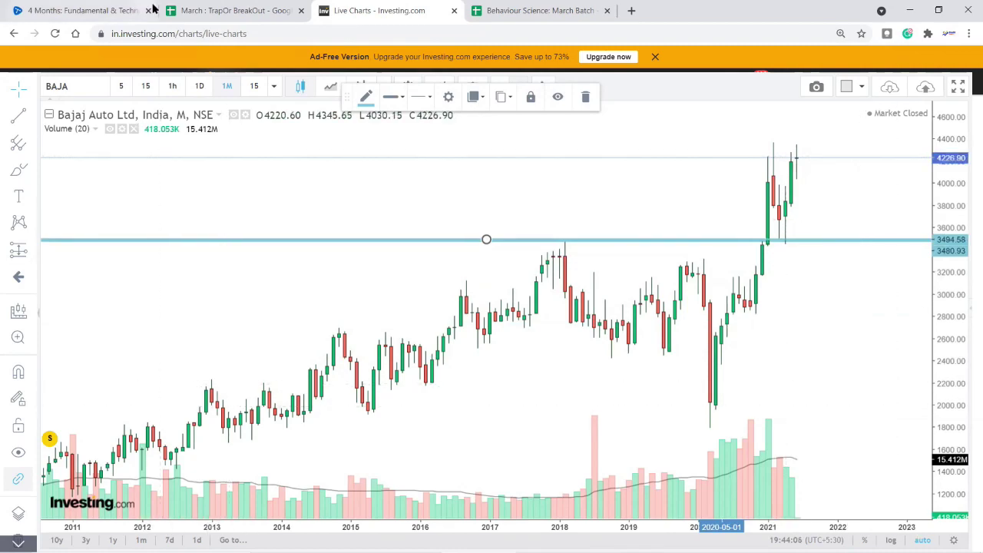
Step: Switch to the March : TrapOr BreakOut spreadsheet and open the UPL research linked from the first Agrochemicals row in the Charts sheet
left_click(250, 10)
left_click(432, 244)
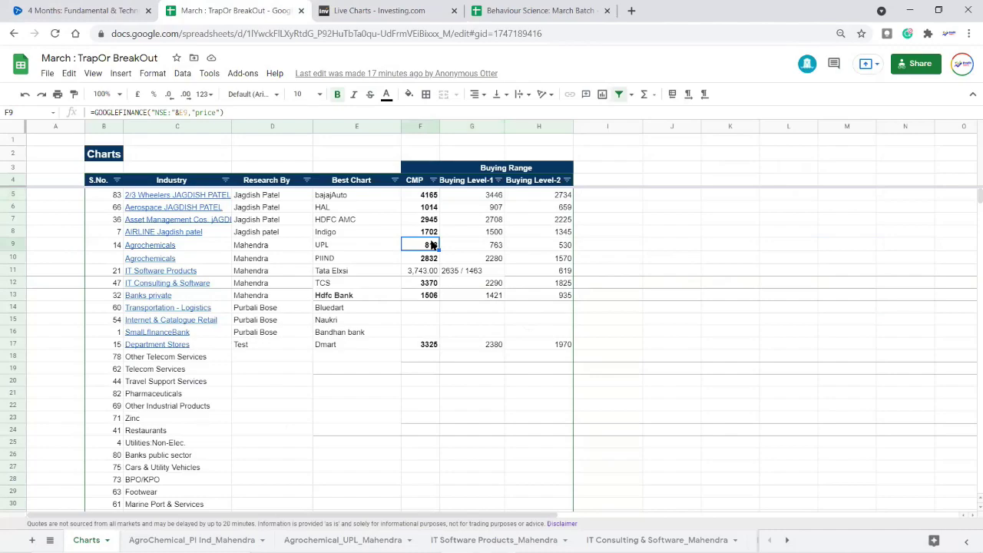
key("Left")
key("Left")
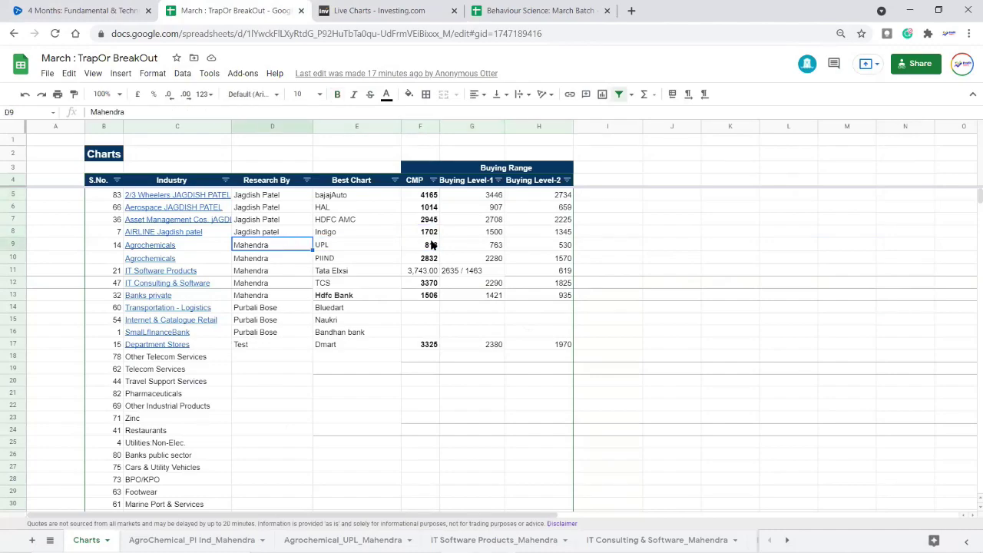
left_click_drag(215, 246, 229, 294)
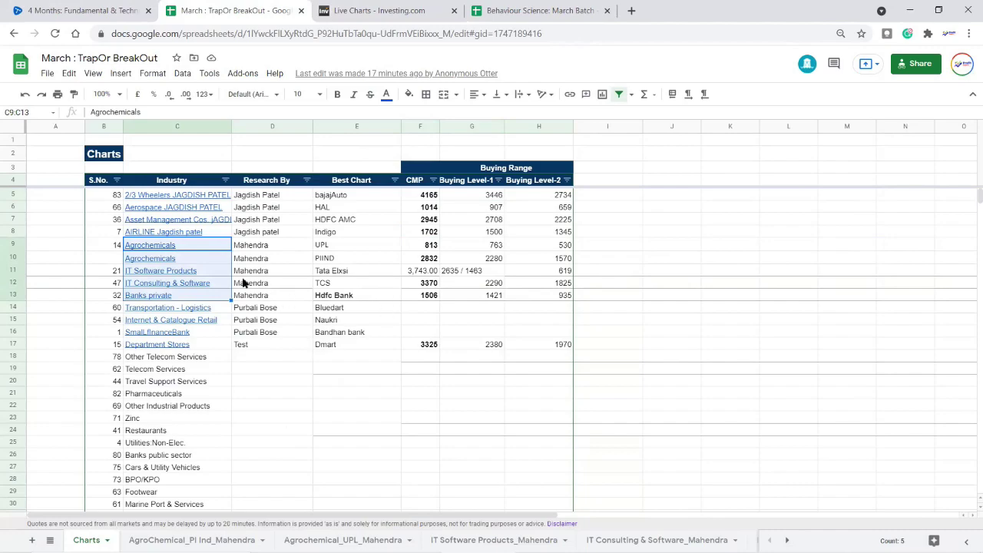
mouse_move(158, 245)
left_click(201, 265)
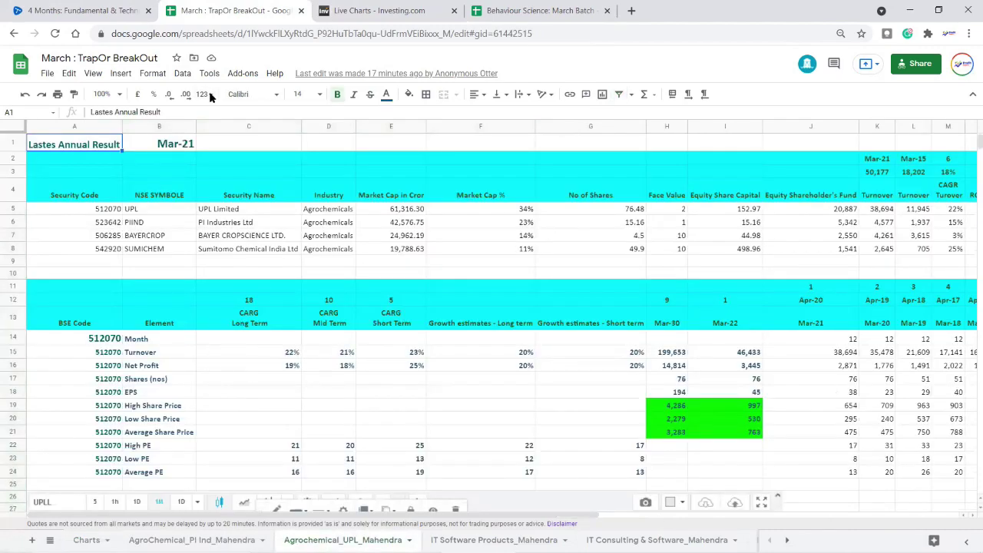
Step: Examine UPL's monthly price and volume chart and read through the Favorable Points in the notes below it
scroll(633, 388, "down", 4)
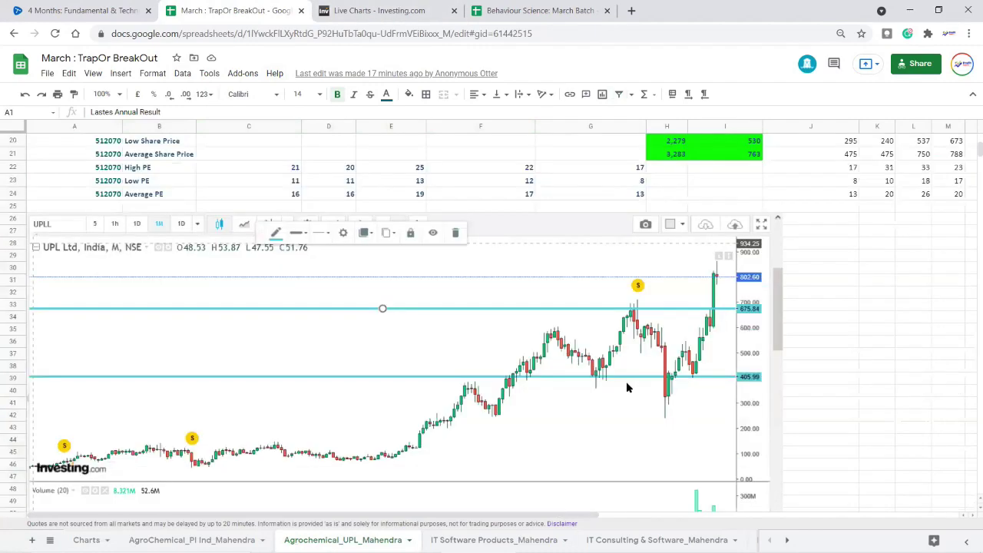
scroll(833, 359, "down", 1)
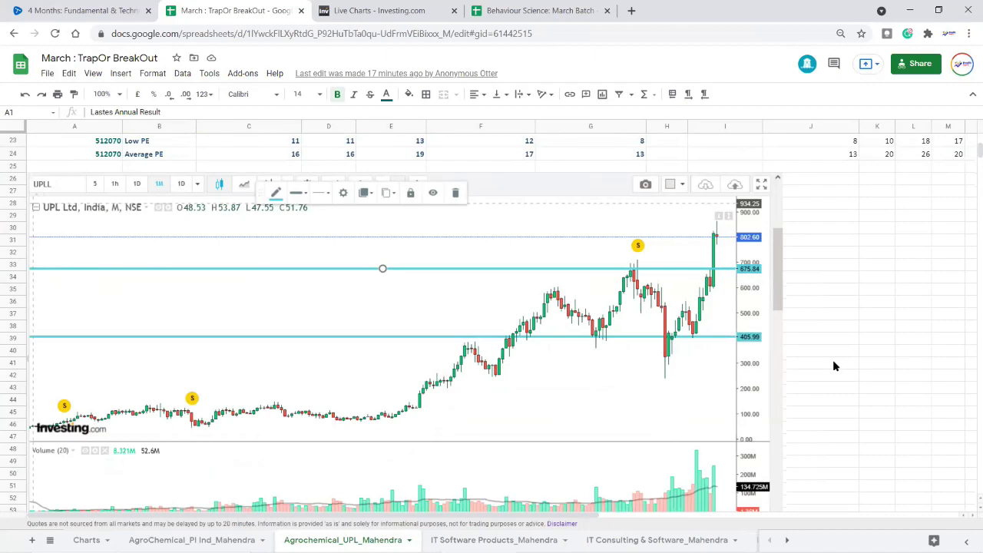
scroll(869, 358, "down", 3)
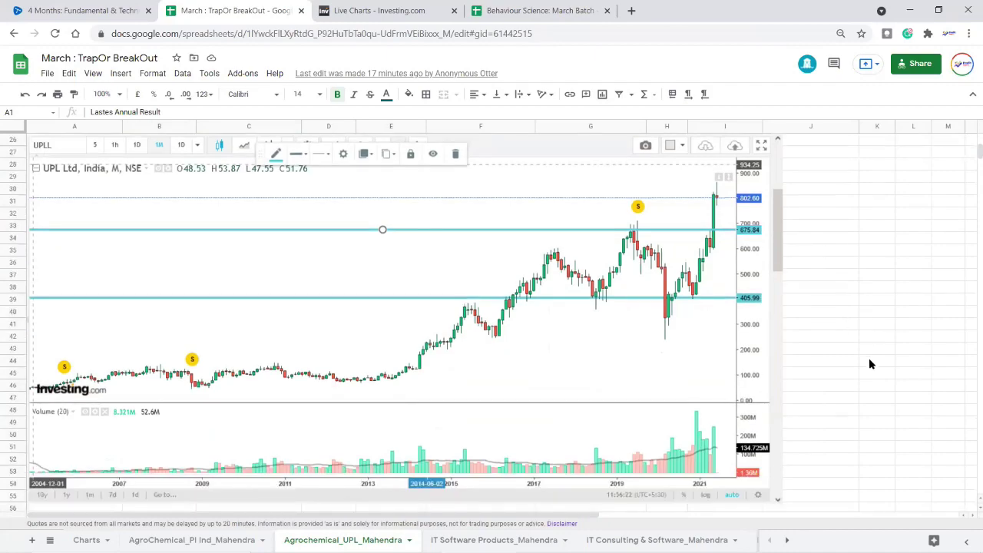
scroll(869, 356, "down", 2)
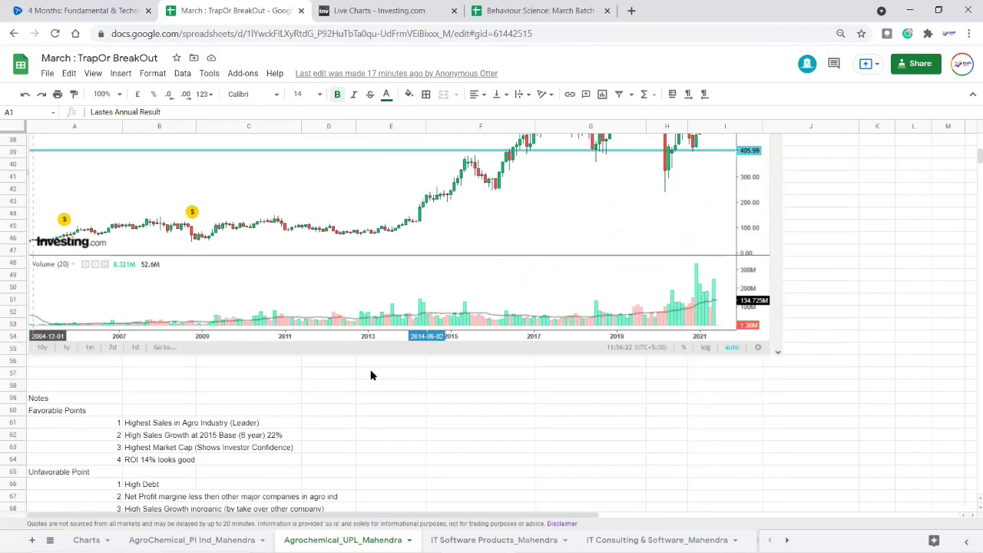
scroll(371, 373, "down", 1)
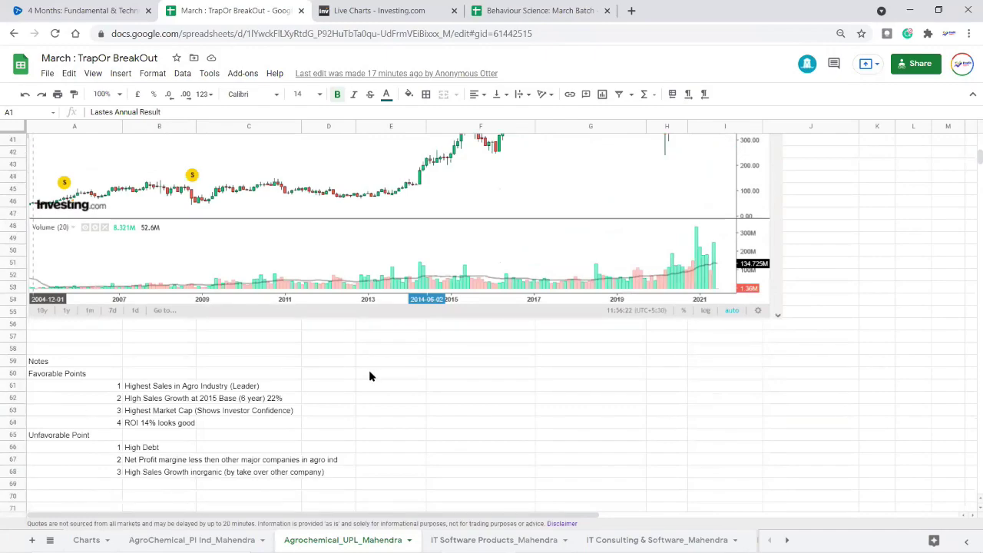
left_click(145, 388)
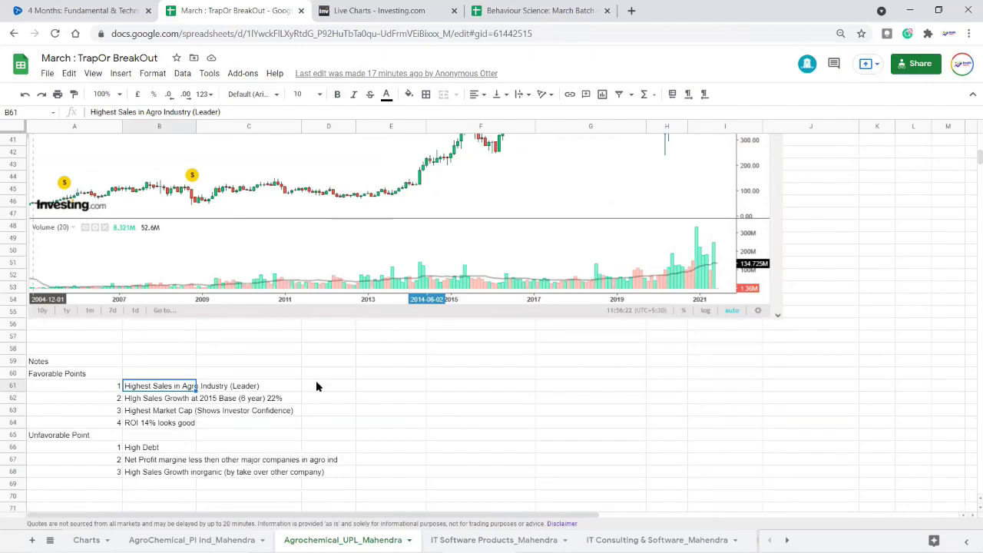
key("Down")
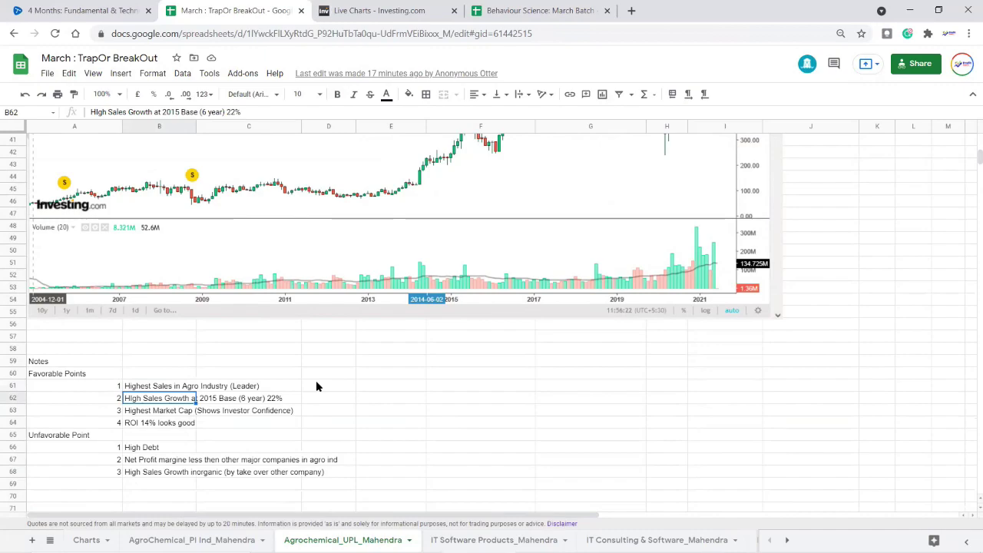
key("Down")
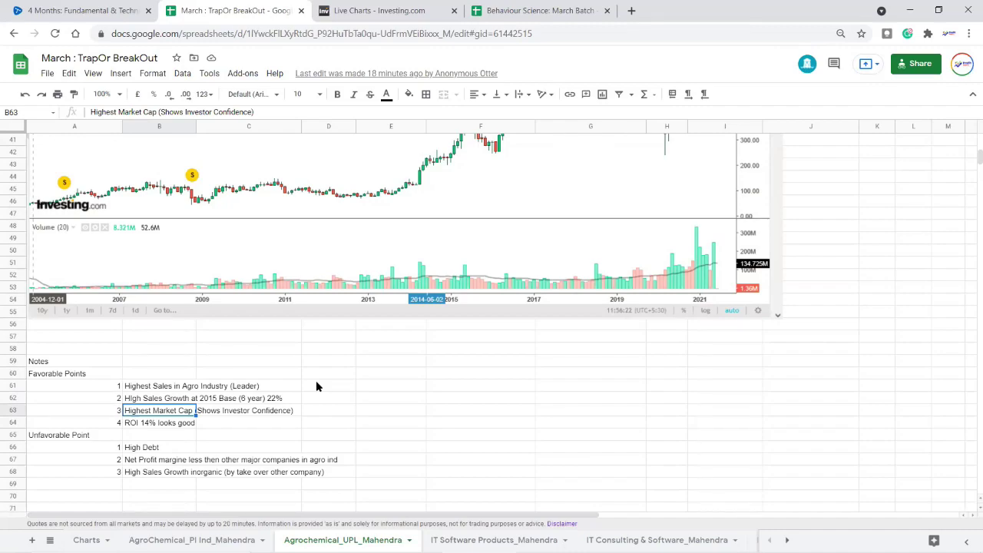
key("Down")
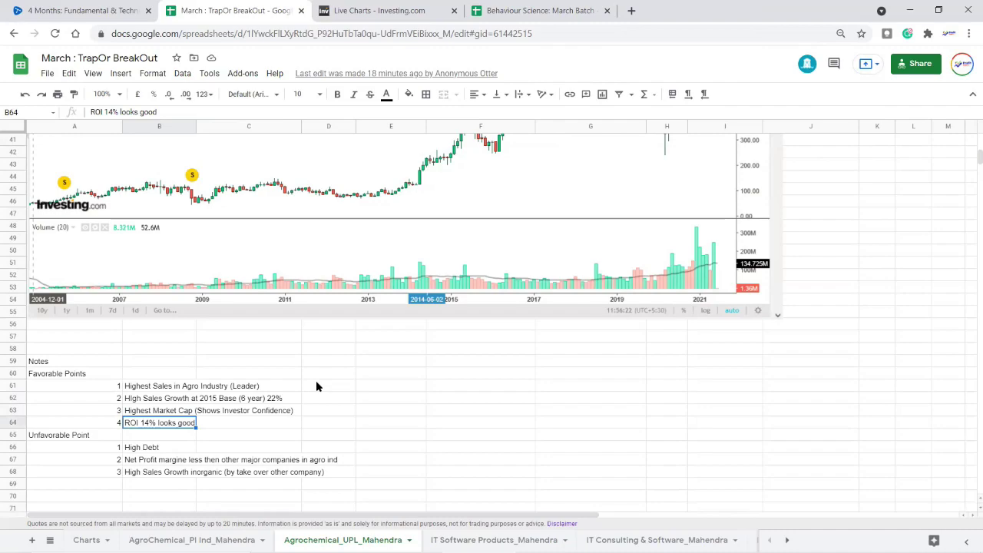
Step: Read through UPL's three Unfavorable Point notes, highlighting B66:B68 while reviewing them
key("Down")
key("Down")
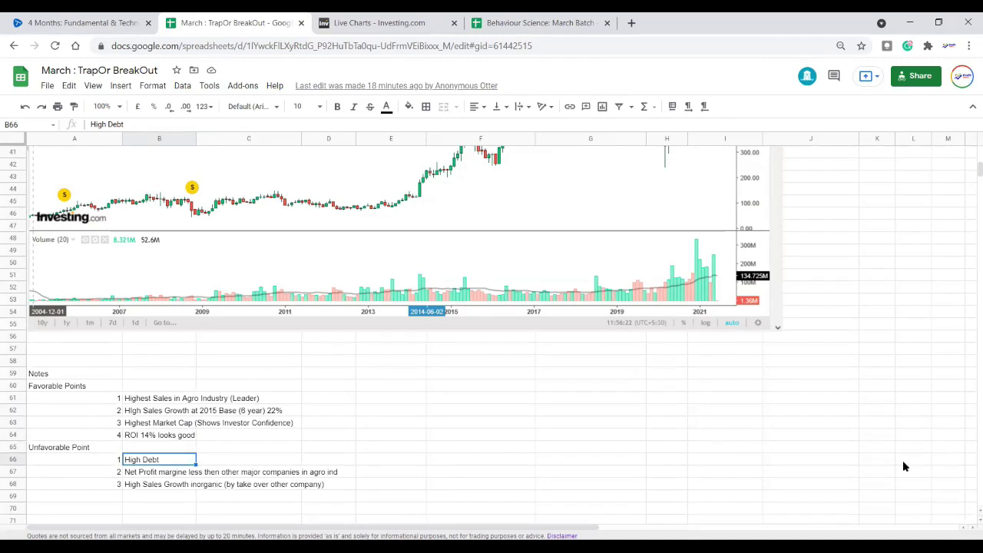
key("Down")
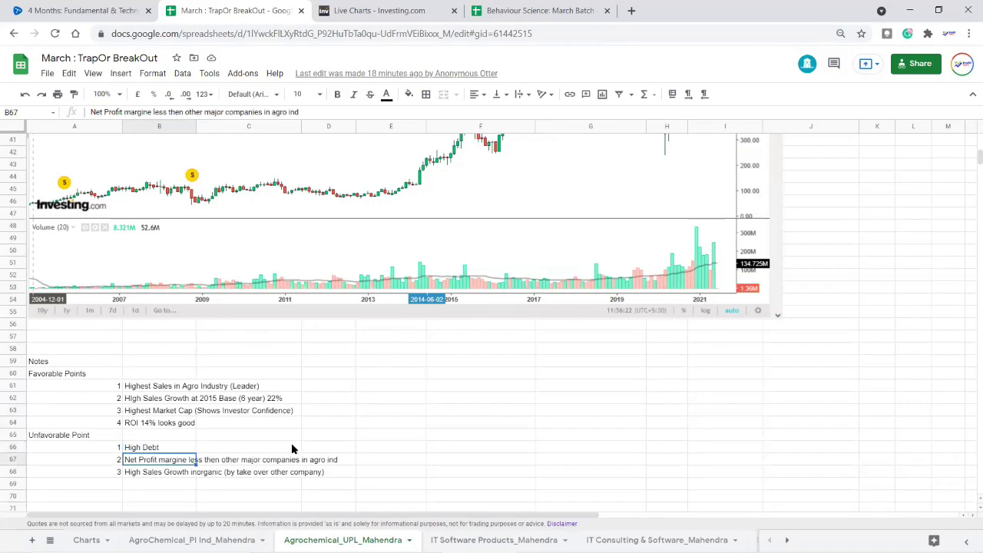
key("Down")
key("shift+Up")
key("shift+Up")
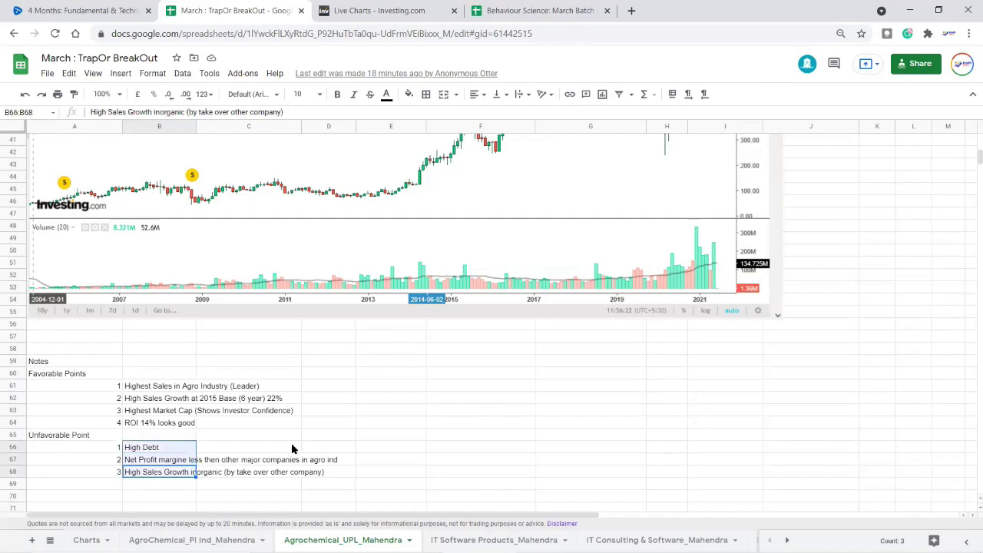
key("Down")
key("Up")
key("shift+Up")
key("shift+Up")
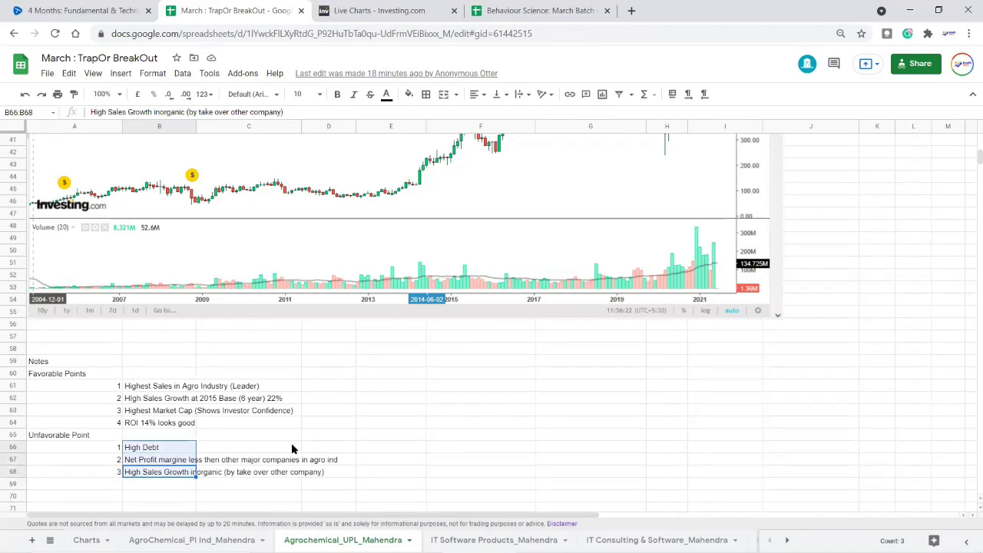
key("Down")
key("Up")
key("shift+Up")
key("shift+Up")
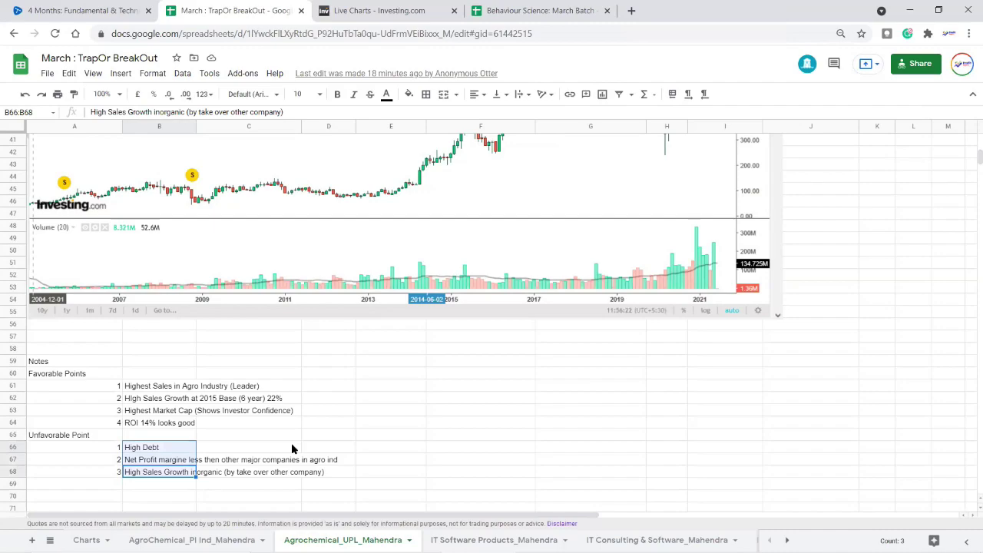
key("Down")
key("Up")
key("Left")
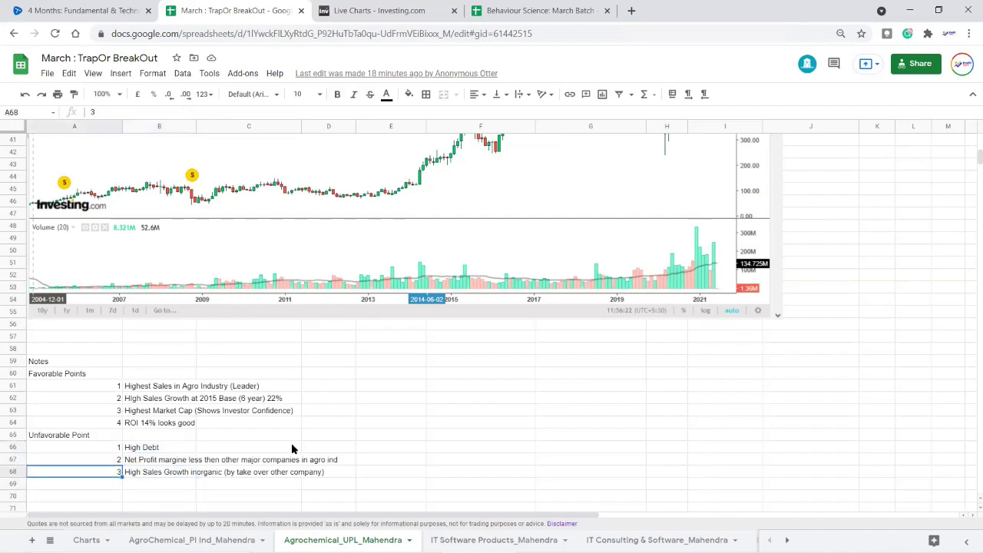